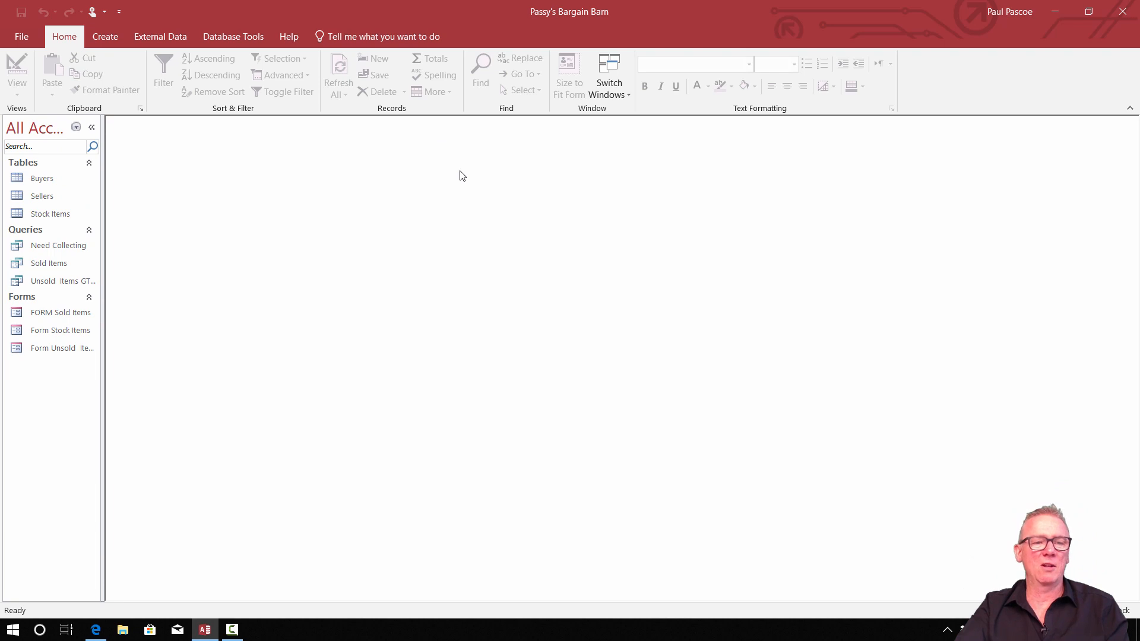
Open Form Stock Items and try to replace the status of item PHONE00005 with "In the Barn".
{"action": "double_click", "coordinate": [44, 332]}
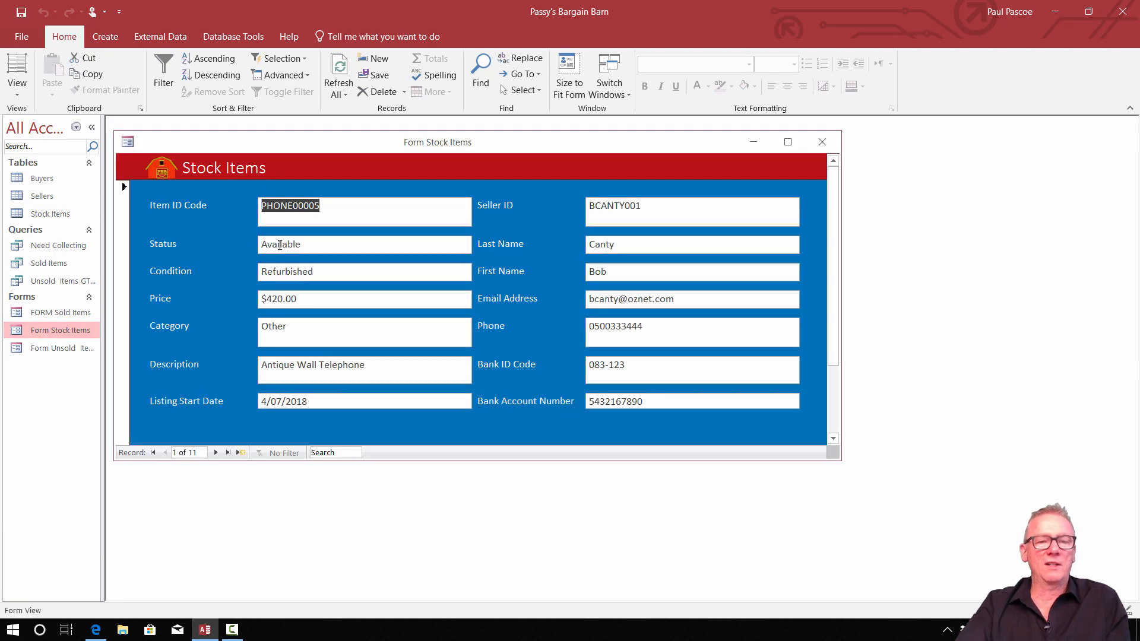
{"action": "left_click", "coordinate": [323, 244]}
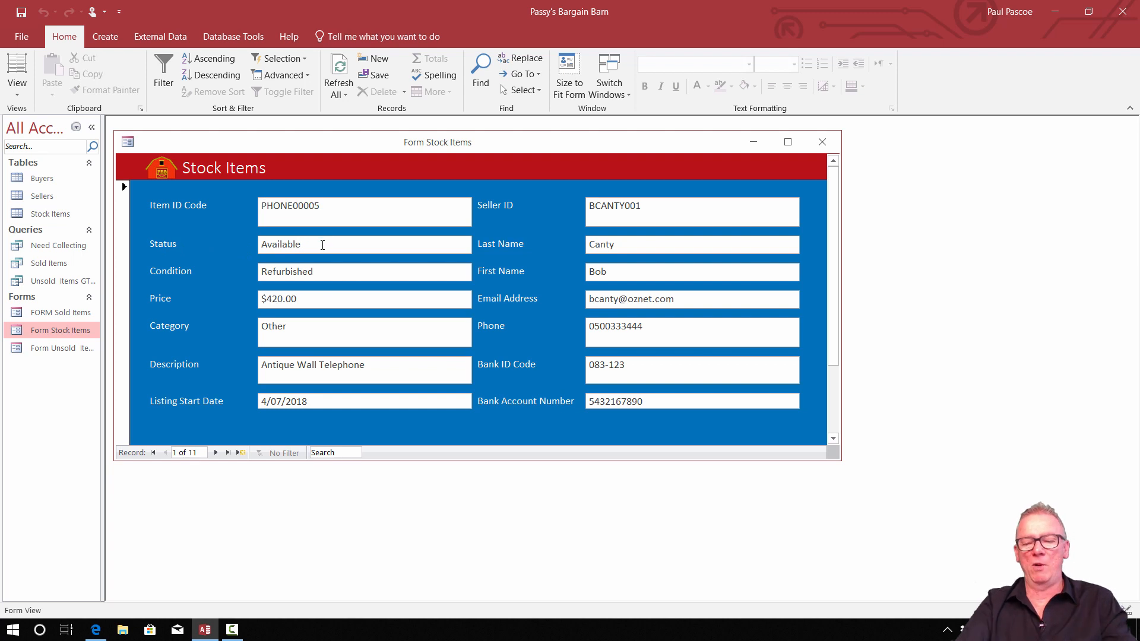
{"action": "key", "text": "BackSpace"}
{"action": "key", "text": "BackSpace"}
{"action": "key", "text": "BackSpace"}
{"action": "key", "text": "BackSpace"}
{"action": "key", "text": "BackSpace"}
{"action": "key", "text": "BackSpace"}
{"action": "key", "text": "BackSpace"}
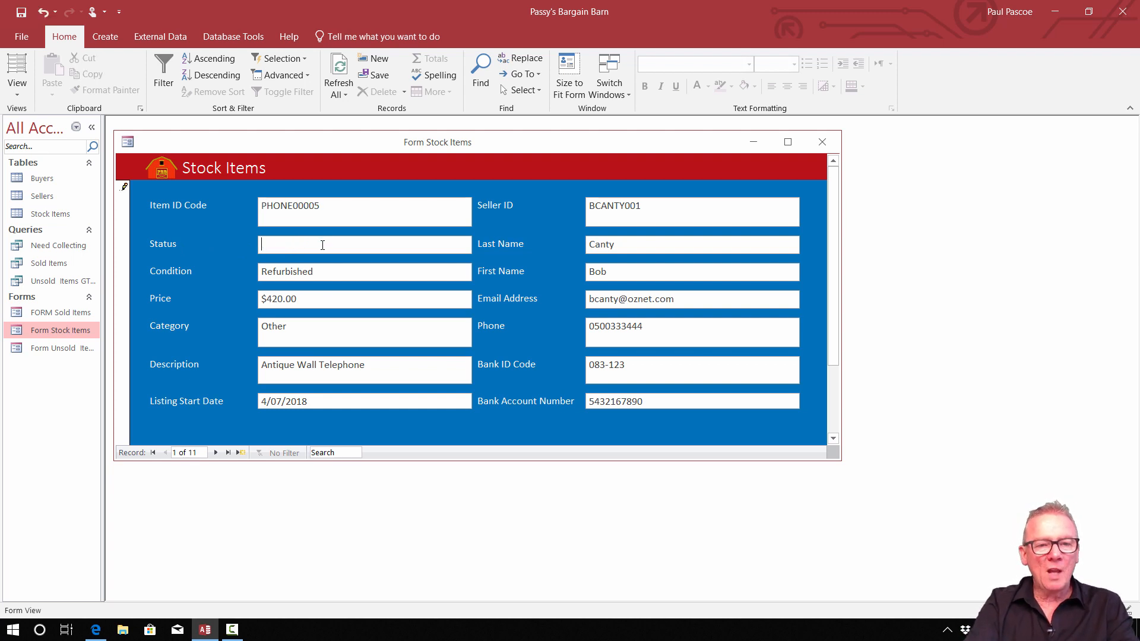
{"action": "type", "text": "In the Barn"}
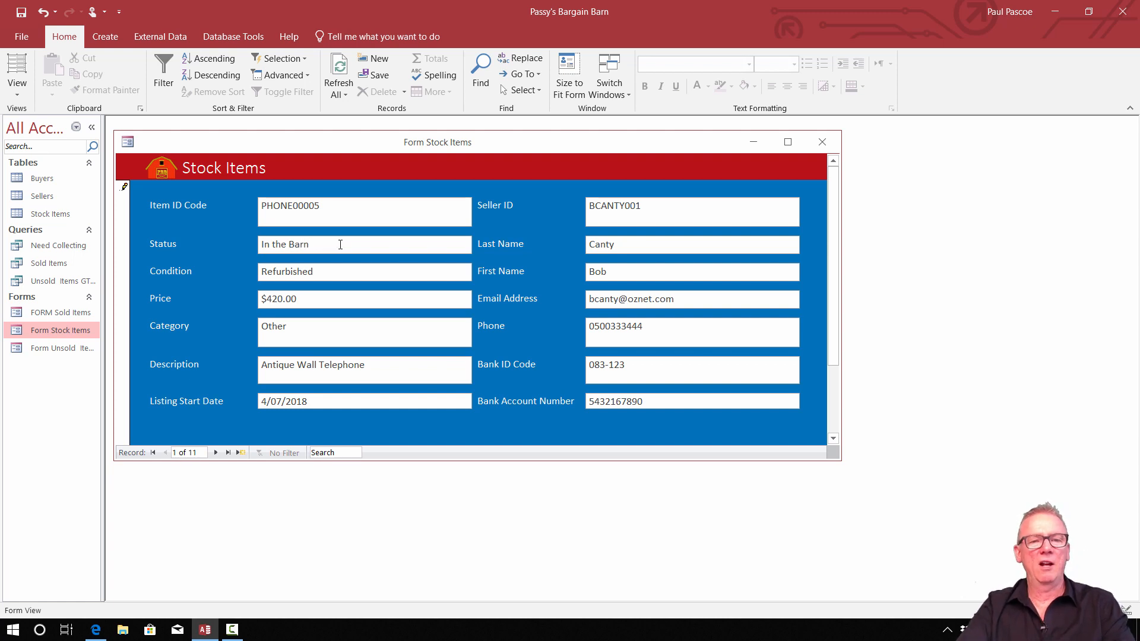
{"action": "left_click", "coordinate": [336, 308]}
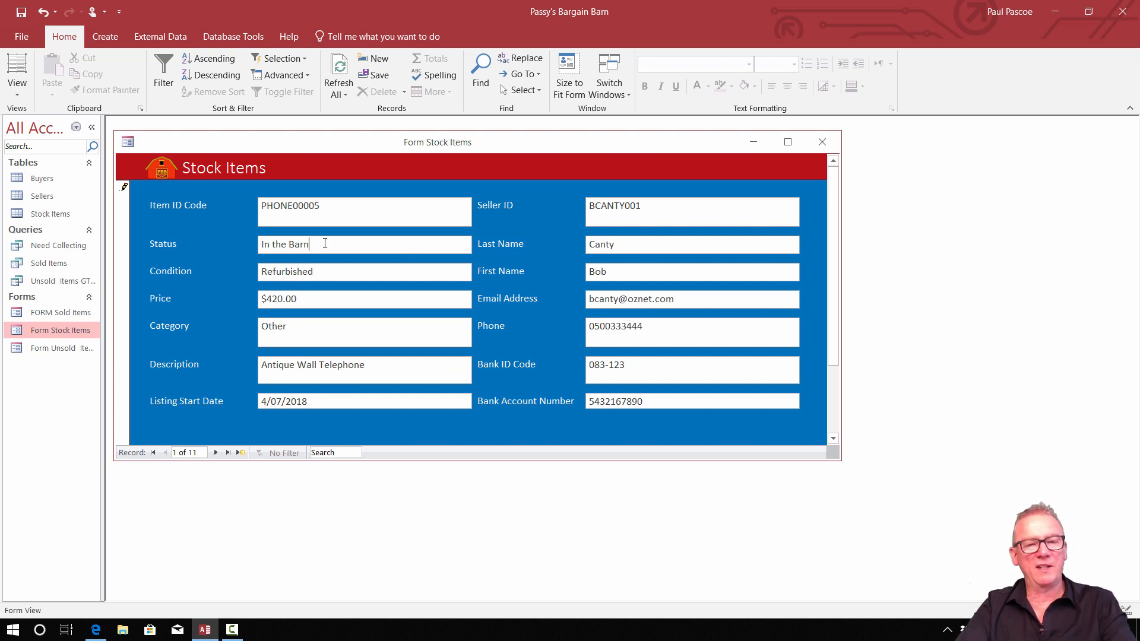
Discard the status edit on item PHONE00005 and close the stock items form.
{"action": "key", "text": "Escape"}
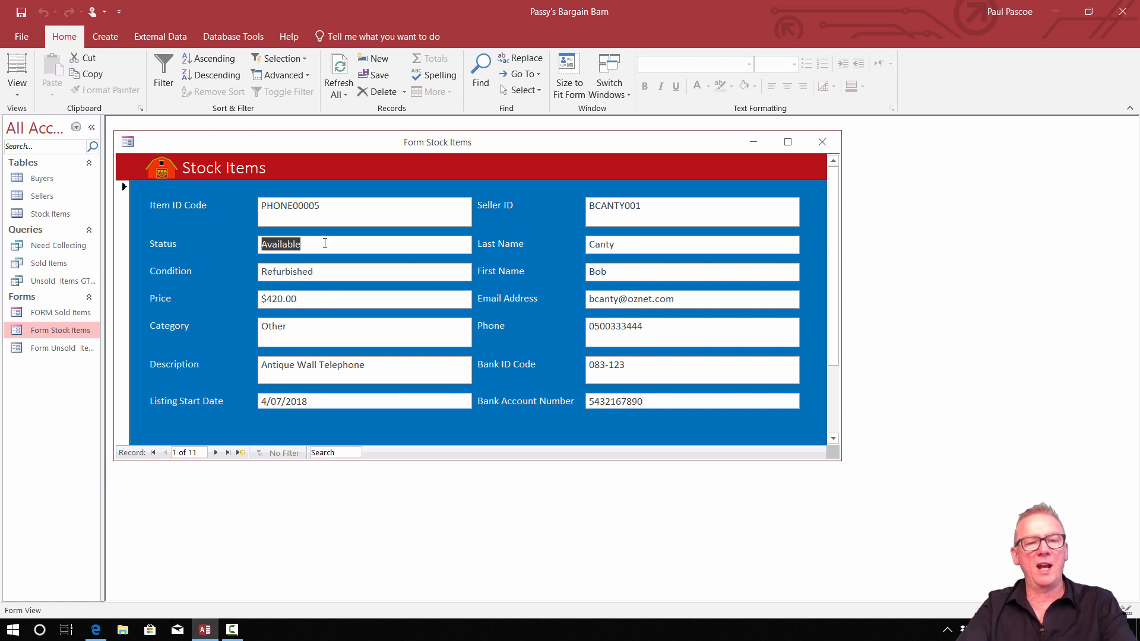
{"action": "left_click", "coordinate": [362, 275]}
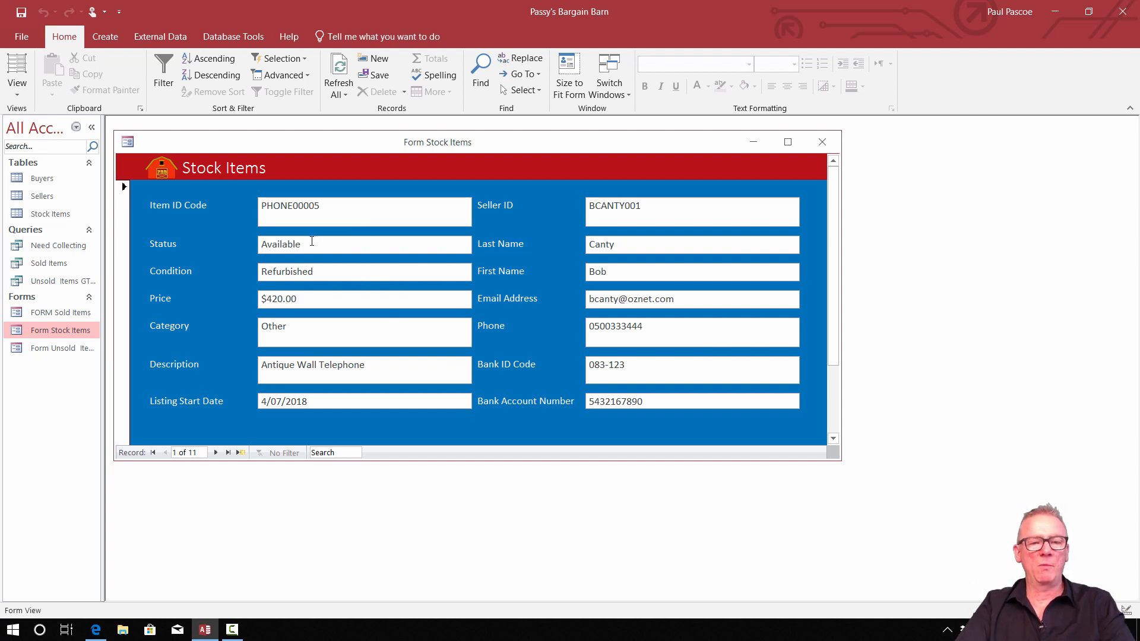
{"action": "left_click", "coordinate": [821, 143]}
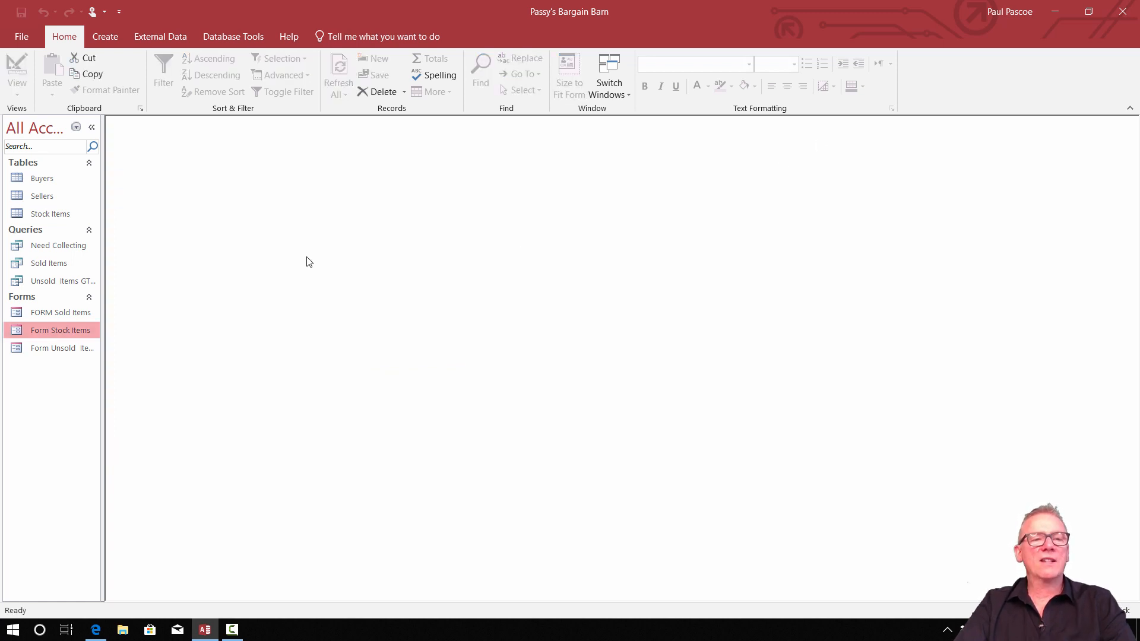
Create a new blank table and switch it to Design View.
{"action": "left_click", "coordinate": [103, 38]}
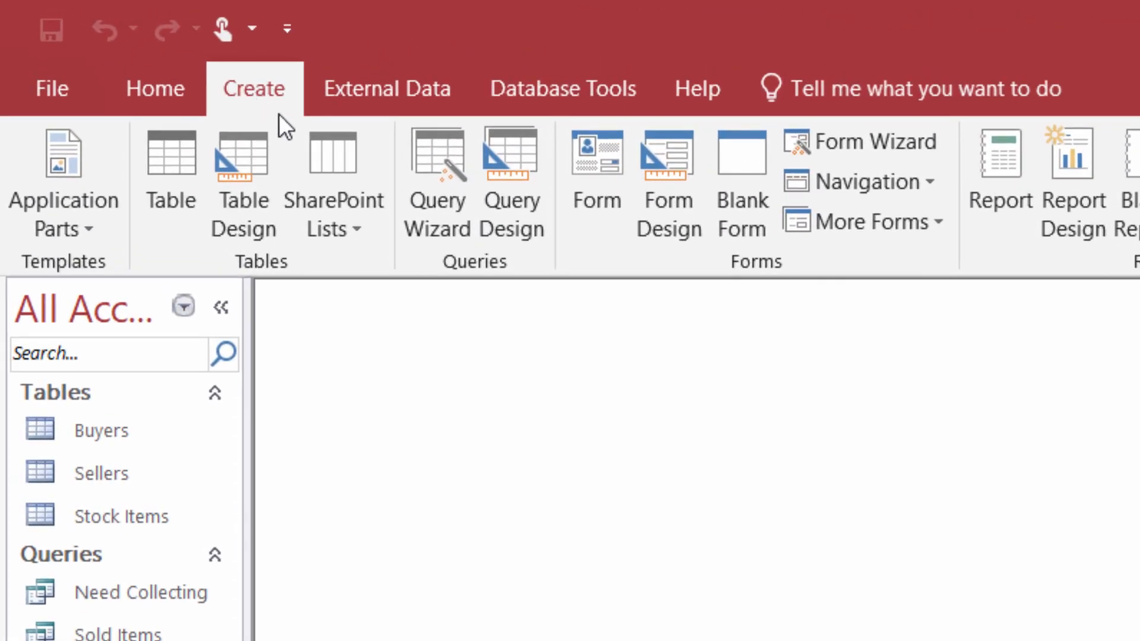
{"action": "left_click", "coordinate": [163, 185]}
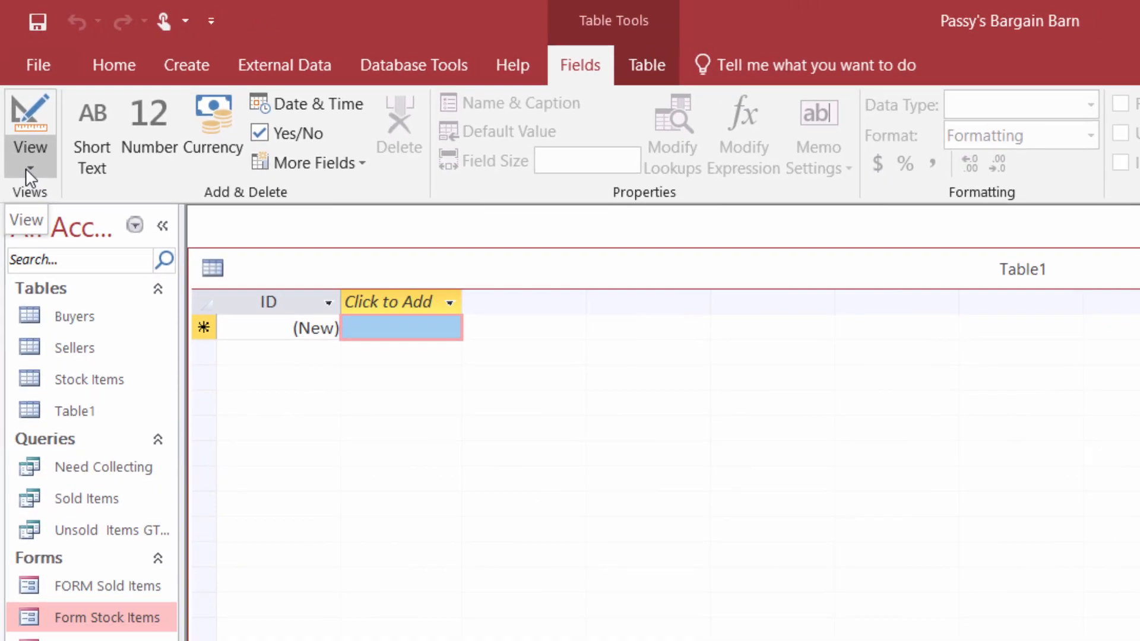
{"action": "left_click", "coordinate": [26, 169]}
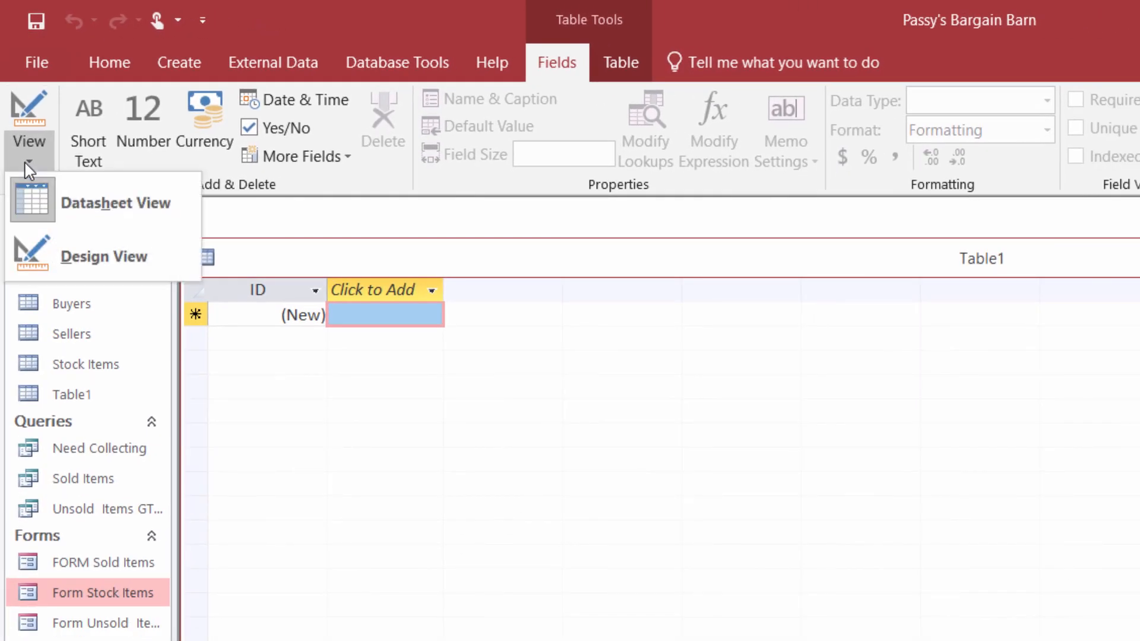
{"action": "left_click", "coordinate": [75, 254]}
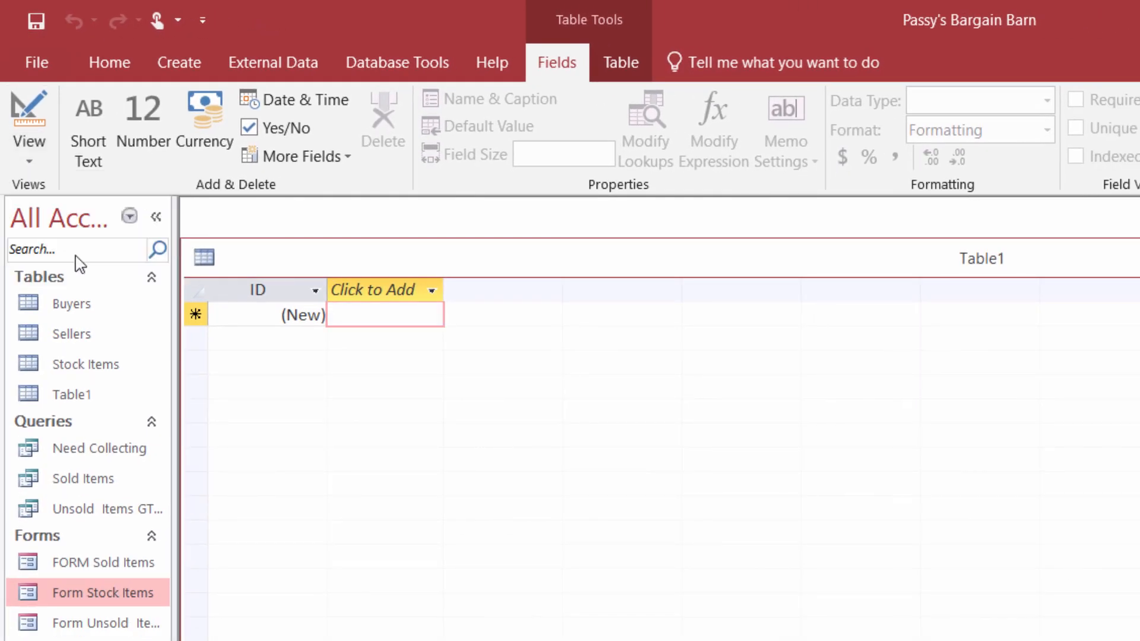
Replace the default table name with "Status Values List", capitalising each word.
{"action": "left_click", "coordinate": [883, 370]}
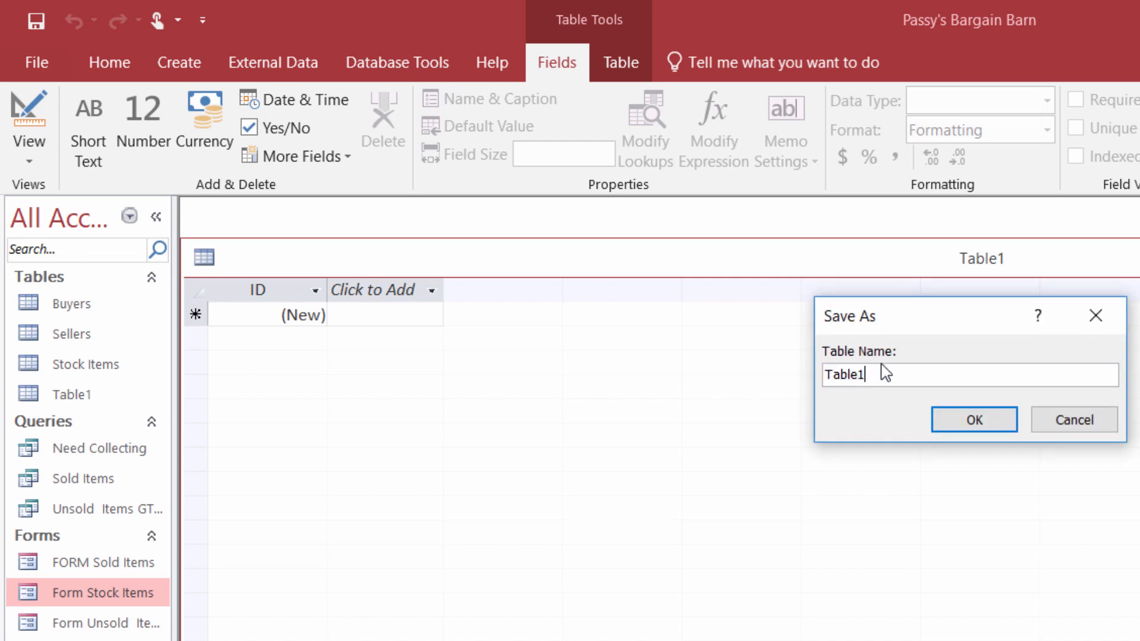
{"action": "key", "text": "BackSpace"}
{"action": "key", "text": "BackSpace"}
{"action": "key", "text": "BackSpace"}
{"action": "key", "text": "BackSpace"}
{"action": "key", "text": "BackSpace"}
{"action": "key", "text": "BackSpace"}
{"action": "type", "text": "St"}
{"action": "type", "text": "atus"}
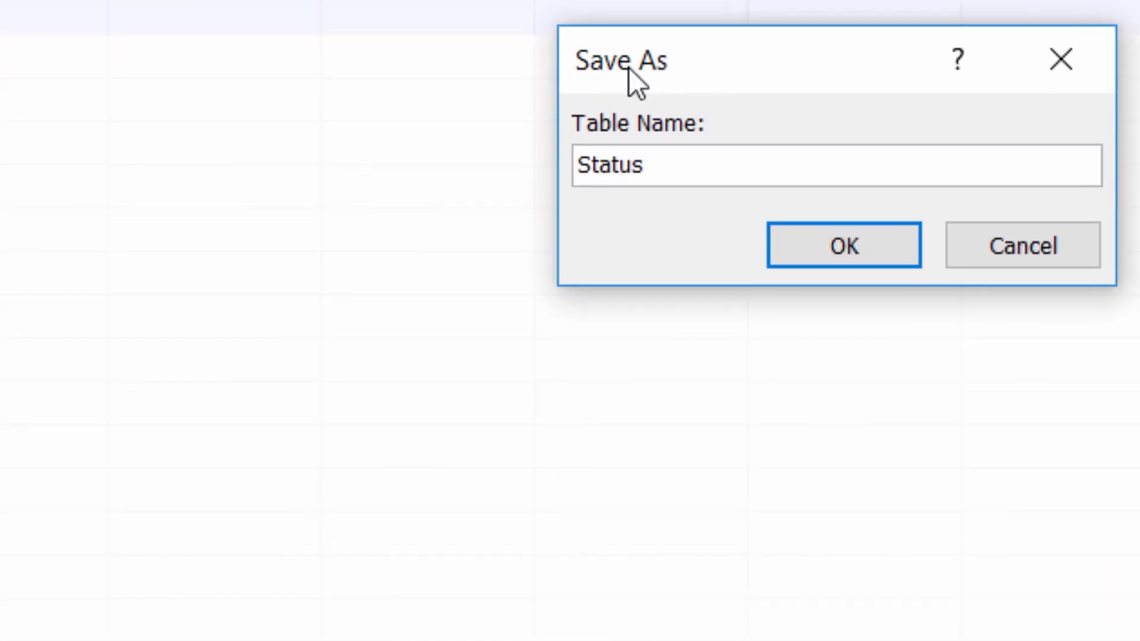
{"action": "type", "text": " values List"}
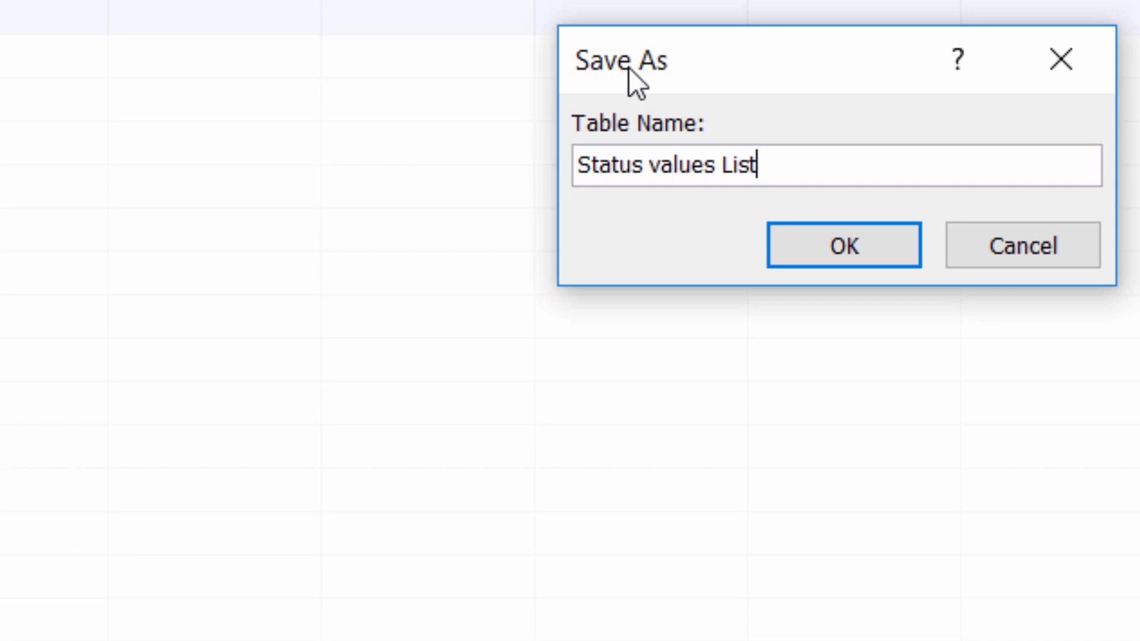
{"action": "key", "text": "Left"}
{"action": "key", "text": "Left"}
{"action": "key", "text": "Left"}
{"action": "key", "text": "Left"}
{"action": "key", "text": "Left"}
{"action": "key", "text": "Left"}
{"action": "key", "text": "Left"}
{"action": "key", "text": "Left"}
{"action": "key", "text": "Left"}
{"action": "key", "text": "Left"}
{"action": "key", "text": "BackSpace"}
{"action": "type", "text": "V"}
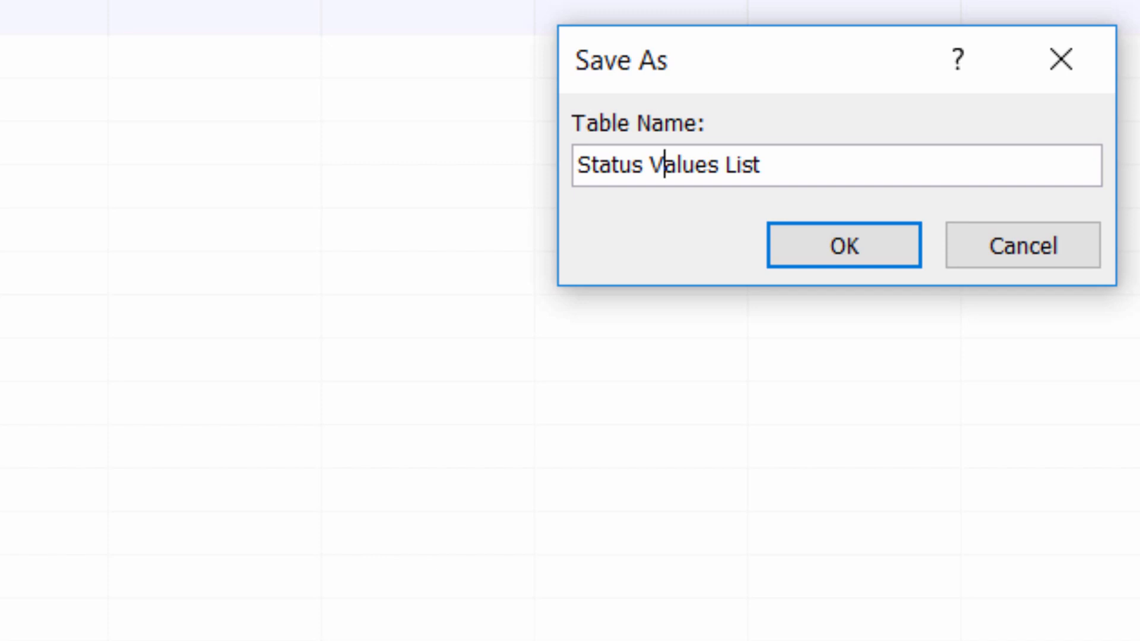
Remove both spaces from the table name to make it "StatusValuesList".
{"action": "key", "text": "Right"}
{"action": "key", "text": "Right"}
{"action": "key", "text": "Right"}
{"action": "key", "text": "Right"}
{"action": "key", "text": "Right"}
{"action": "key", "text": "Right"}
{"action": "key", "text": "Left"}
{"action": "key", "text": "Left"}
{"action": "key", "text": "Left"}
{"action": "key", "text": "Left"}
{"action": "key", "text": "Left"}
{"action": "key", "text": "Left"}
{"action": "key", "text": "Left"}
{"action": "key", "text": "BackSpace"}
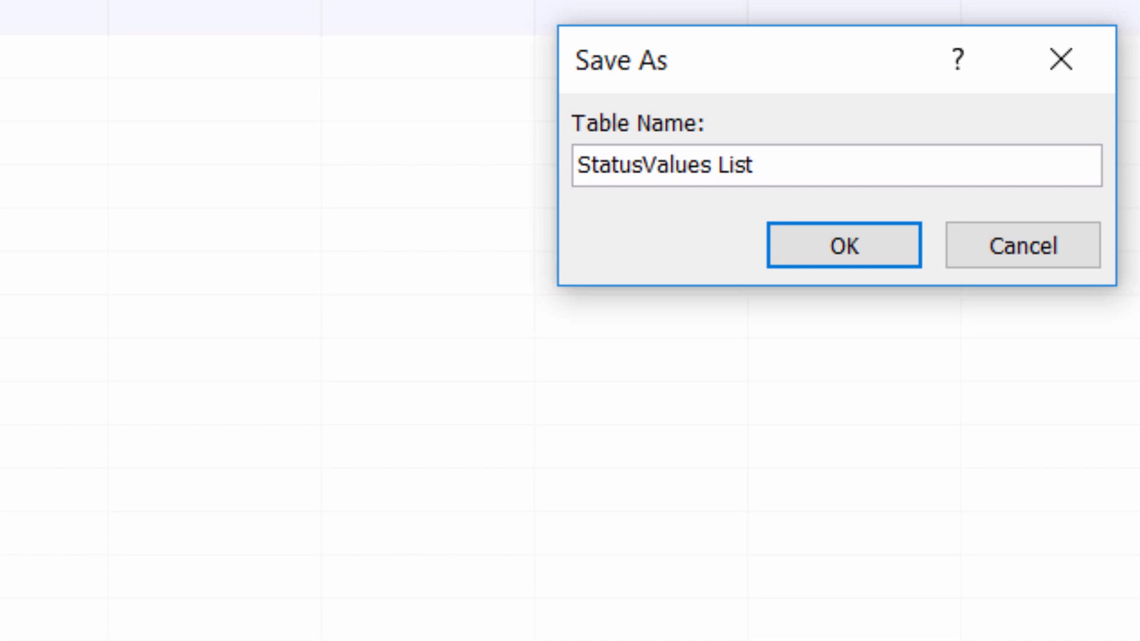
{"action": "key", "text": "Right"}
{"action": "key", "text": "Right"}
{"action": "key", "text": "Right"}
{"action": "key", "text": "Right"}
{"action": "key", "text": "Right"}
{"action": "key", "text": "Right"}
{"action": "key", "text": "Right"}
{"action": "key", "text": "BackSpace"}
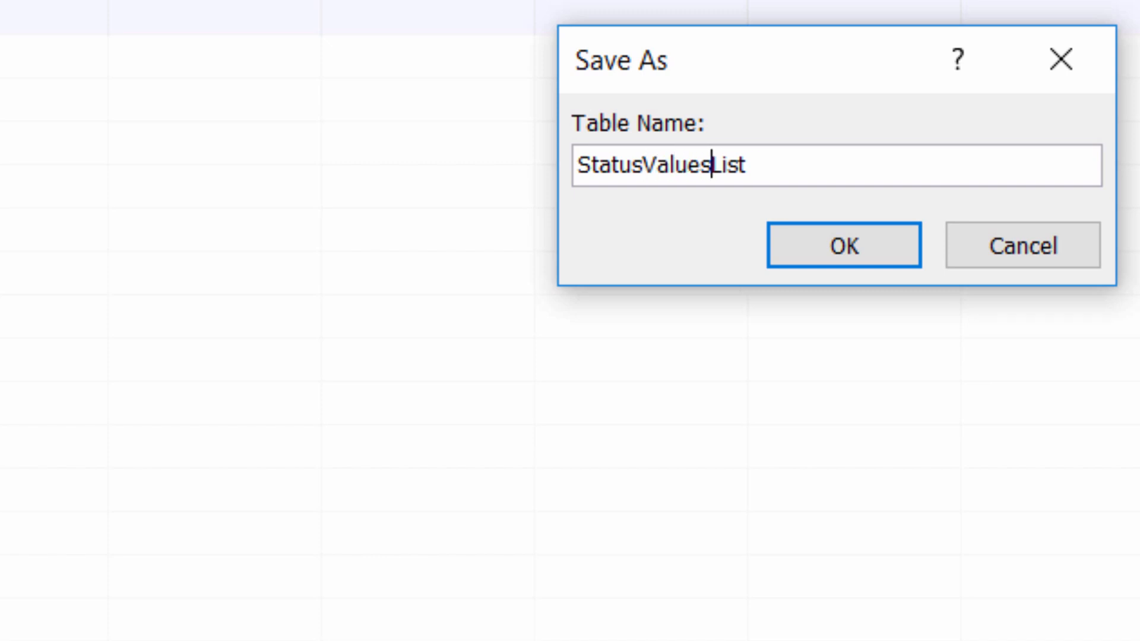
Separate the words of the table name with underscores and save the table as Status_Values_List.
{"action": "key", "text": "Left"}
{"action": "key", "text": "Left"}
{"action": "key", "text": "Left"}
{"action": "key", "text": "Left"}
{"action": "key", "text": "Left"}
{"action": "key", "text": "Left"}
{"action": "type", "text": "_"}
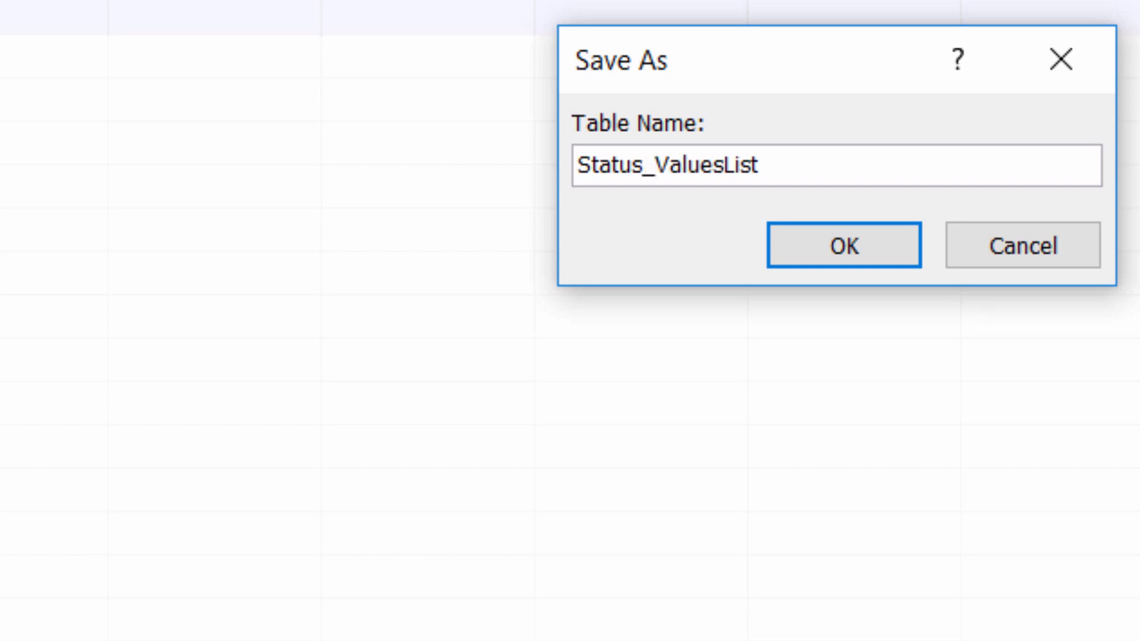
{"action": "key", "text": "Right"}
{"action": "key", "text": "Right"}
{"action": "key", "text": "Right"}
{"action": "key", "text": "Right"}
{"action": "key", "text": "Right"}
{"action": "key", "text": "Right"}
{"action": "key", "text": "Right"}
{"action": "key", "text": "Left"}
{"action": "type", "text": "_"}
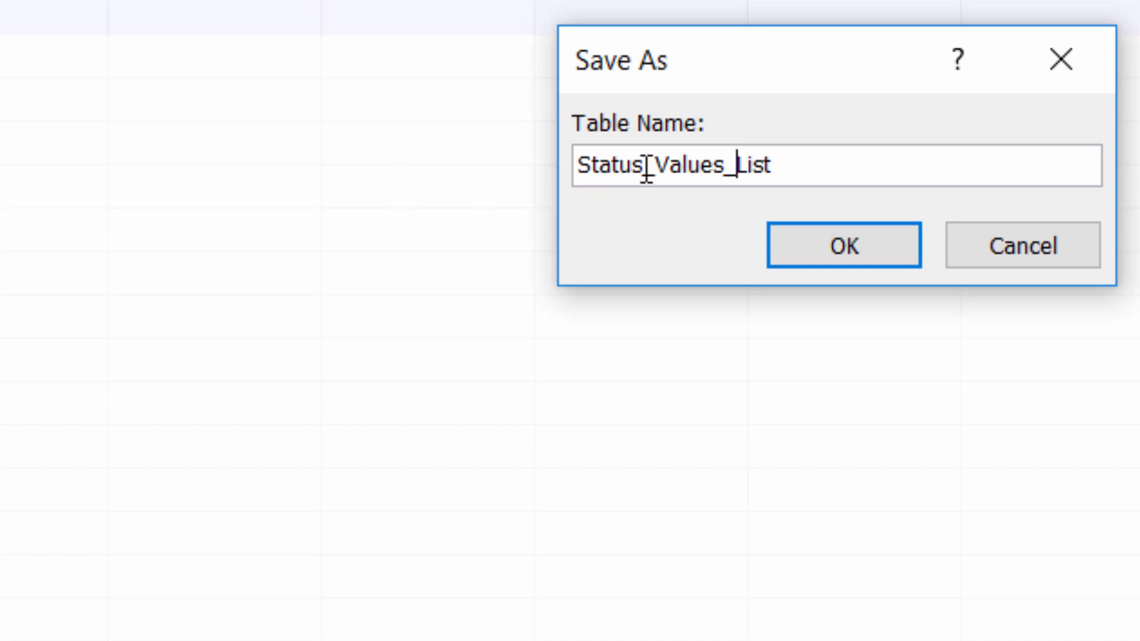
{"action": "left_click", "coordinate": [839, 250]}
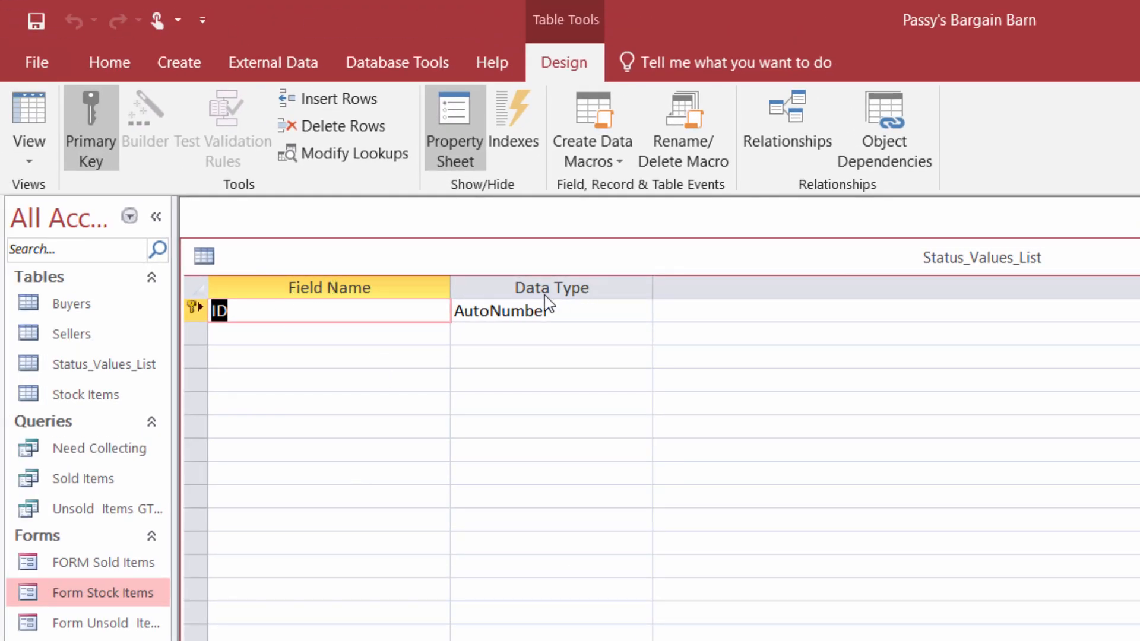
Change the ID field's data type to Short Text and rename the field StatusValue.
{"action": "left_click", "coordinate": [579, 310]}
{"action": "left_click", "coordinate": [641, 311]}
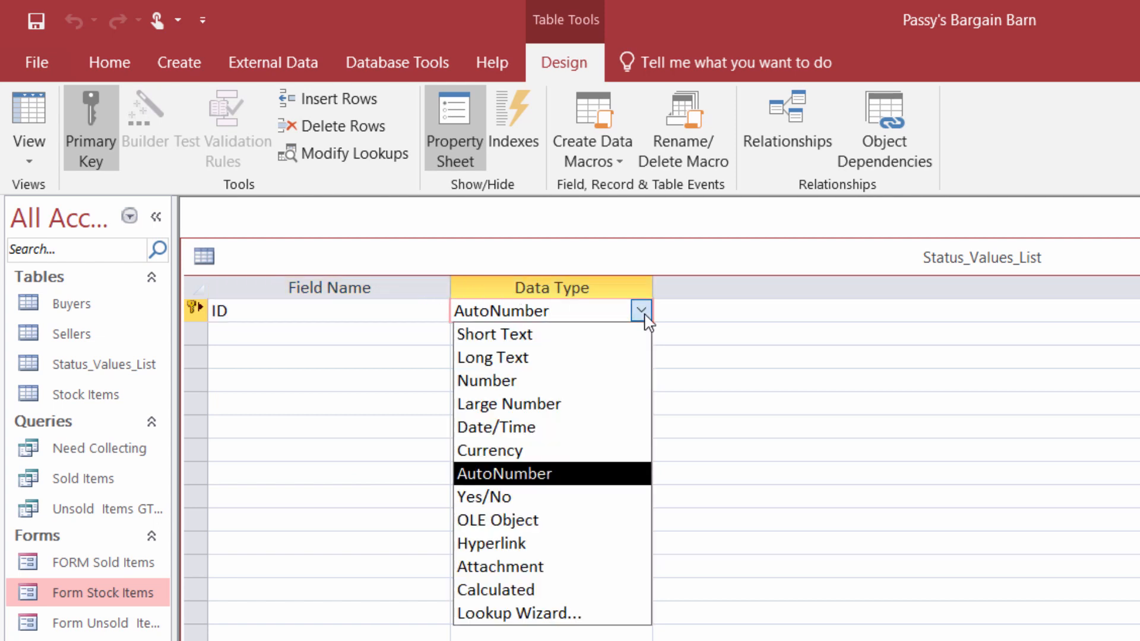
{"action": "left_click", "coordinate": [522, 341]}
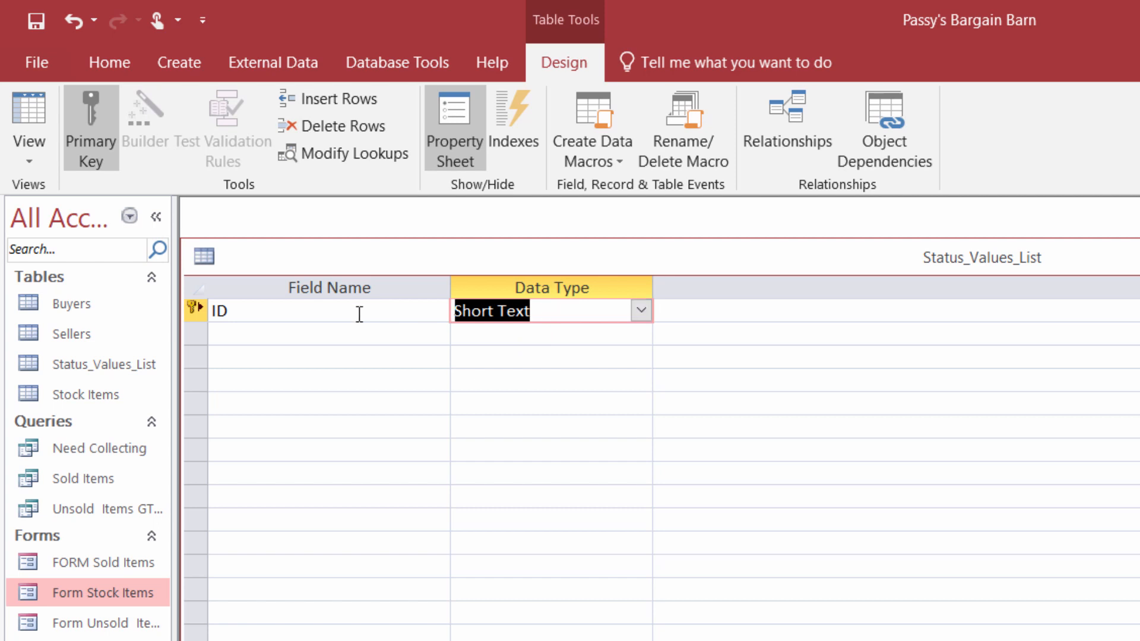
{"action": "left_click", "coordinate": [258, 313]}
{"action": "key", "text": "BackSpace"}
{"action": "key", "text": "BackSpace"}
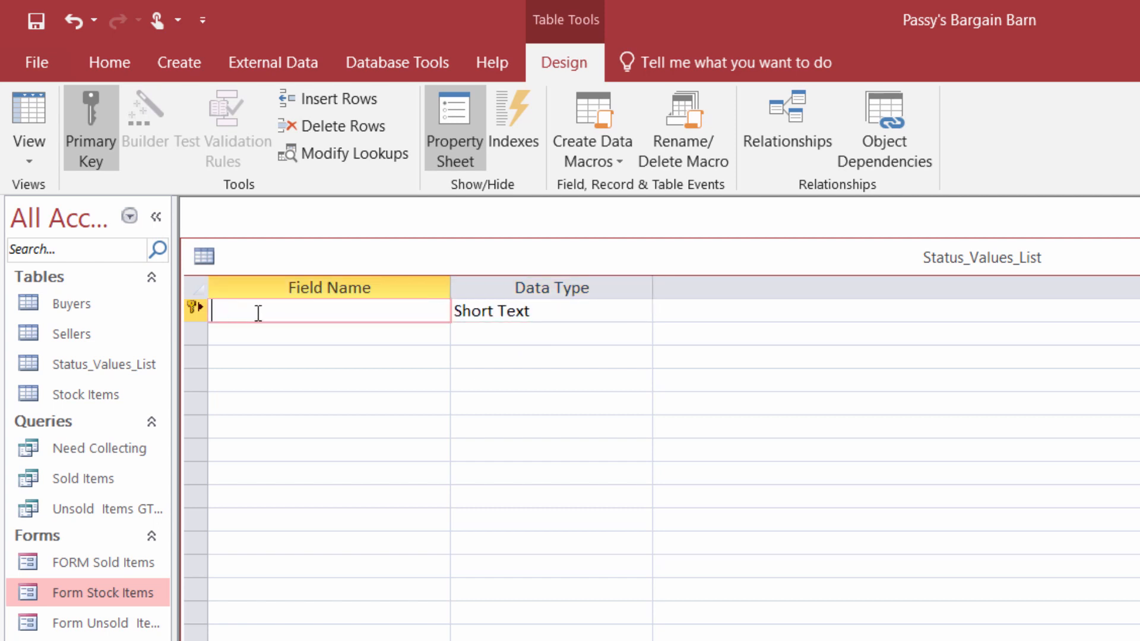
{"action": "type", "text": "StatusValue"}
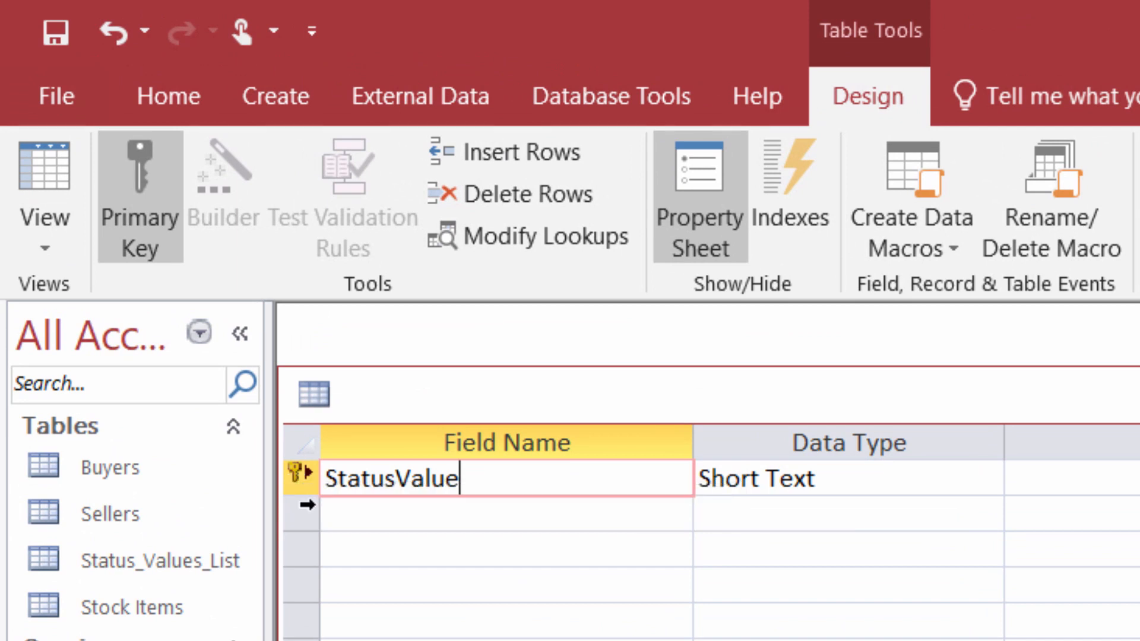
Remove the primary key designation from the StatusValue field.
{"action": "left_click", "coordinate": [300, 472]}
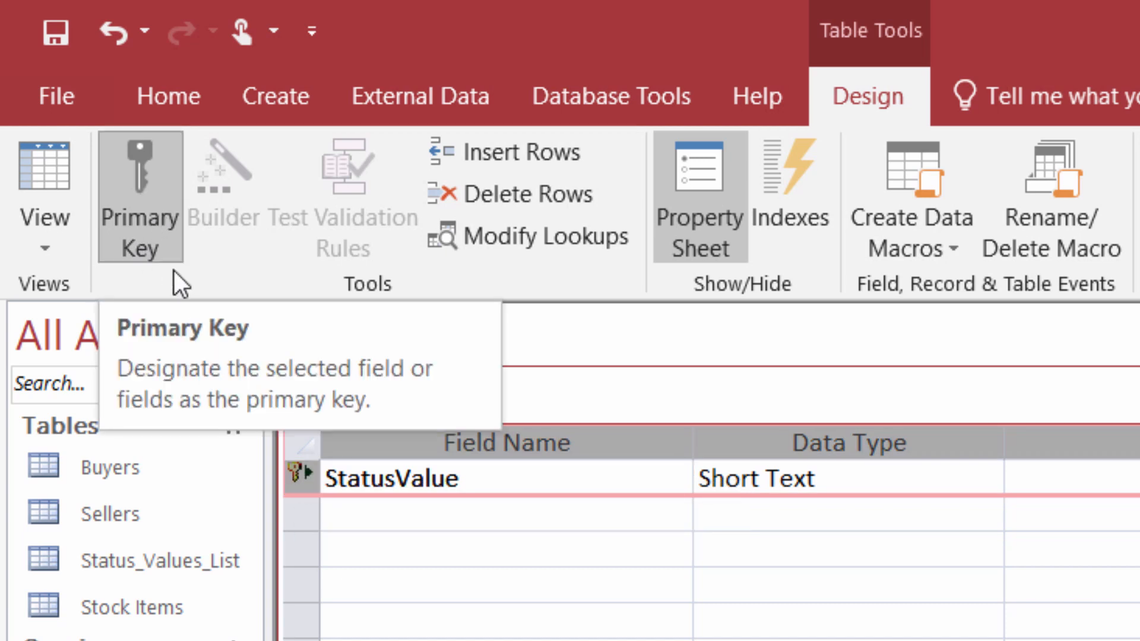
{"action": "left_click", "coordinate": [146, 191]}
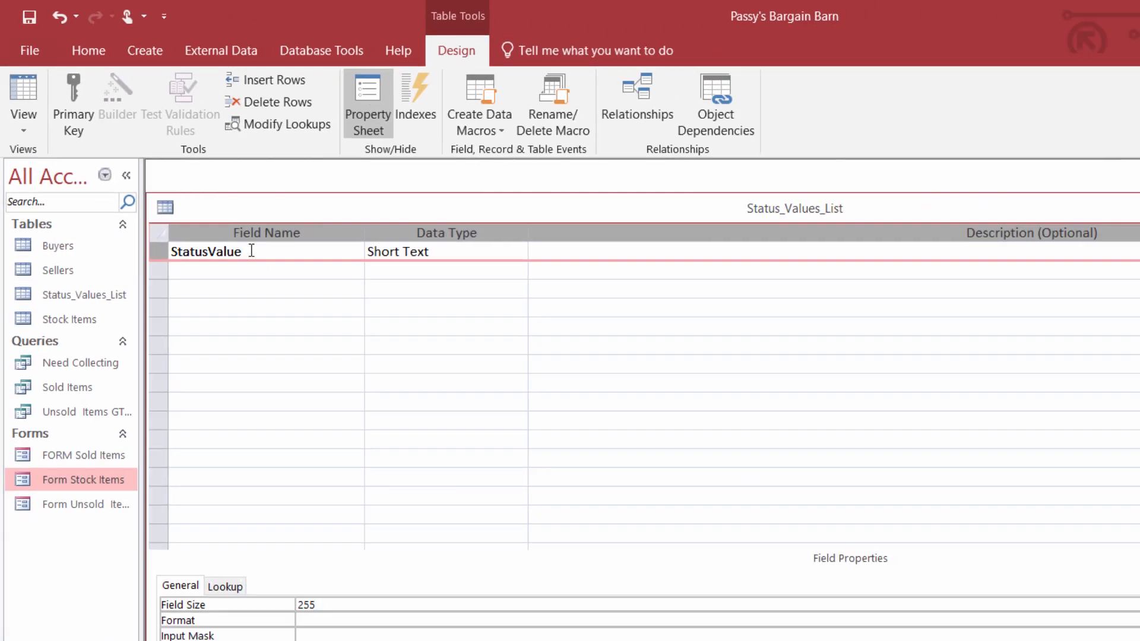
{"action": "key", "text": "F4"}
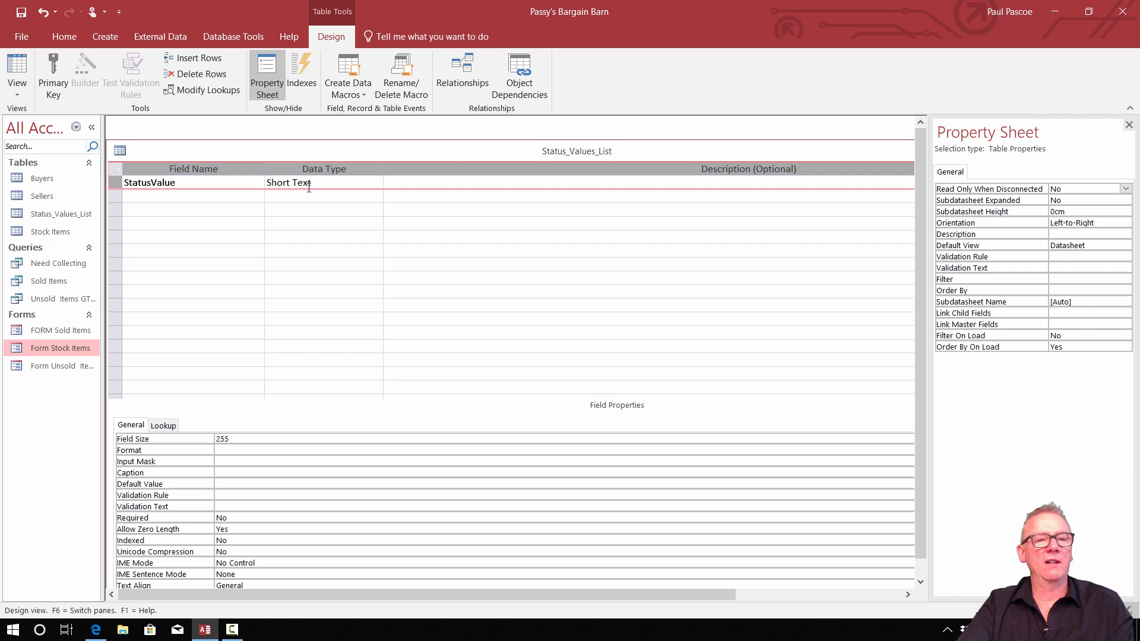
Save the Status_Values_List design and switch the table to Datasheet View.
{"action": "left_click", "coordinate": [18, 96]}
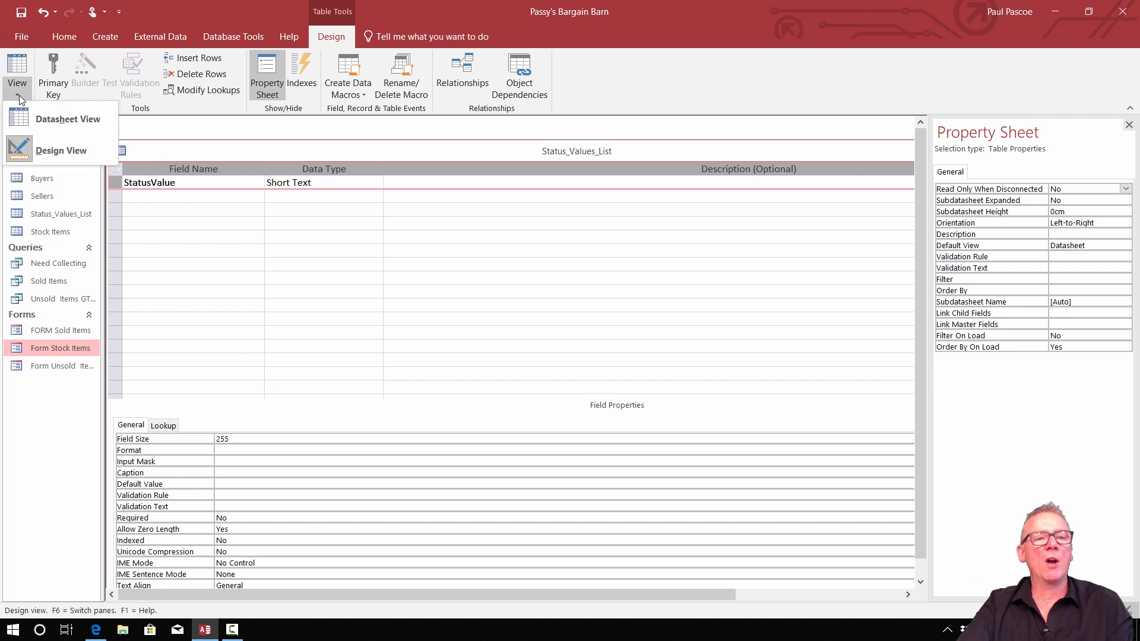
{"action": "left_click", "coordinate": [47, 120]}
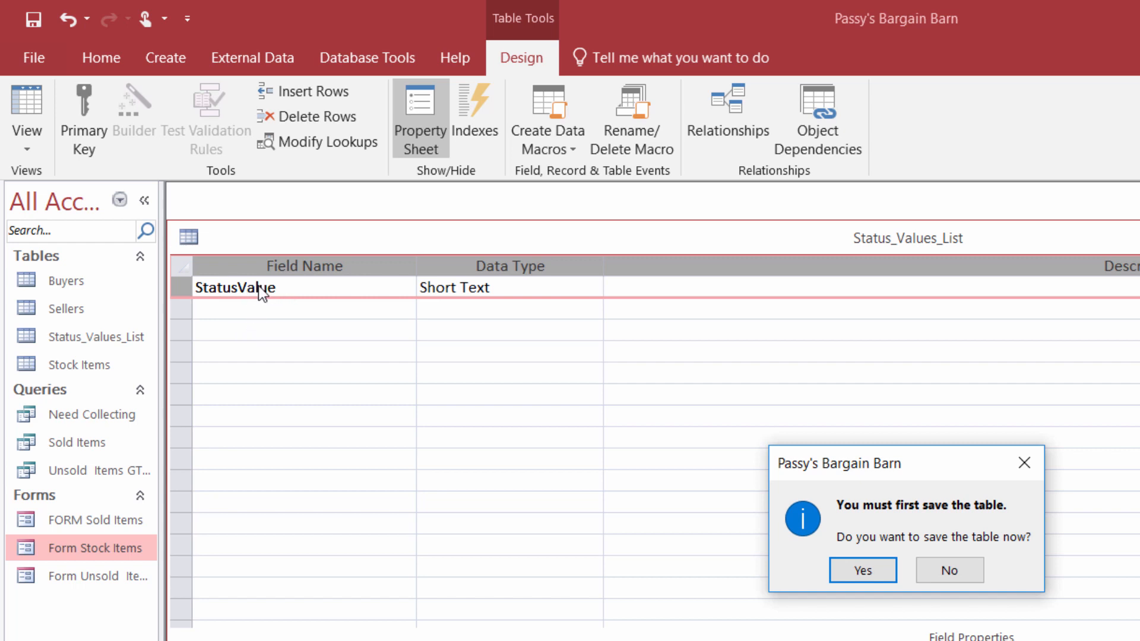
{"action": "left_click", "coordinate": [848, 575]}
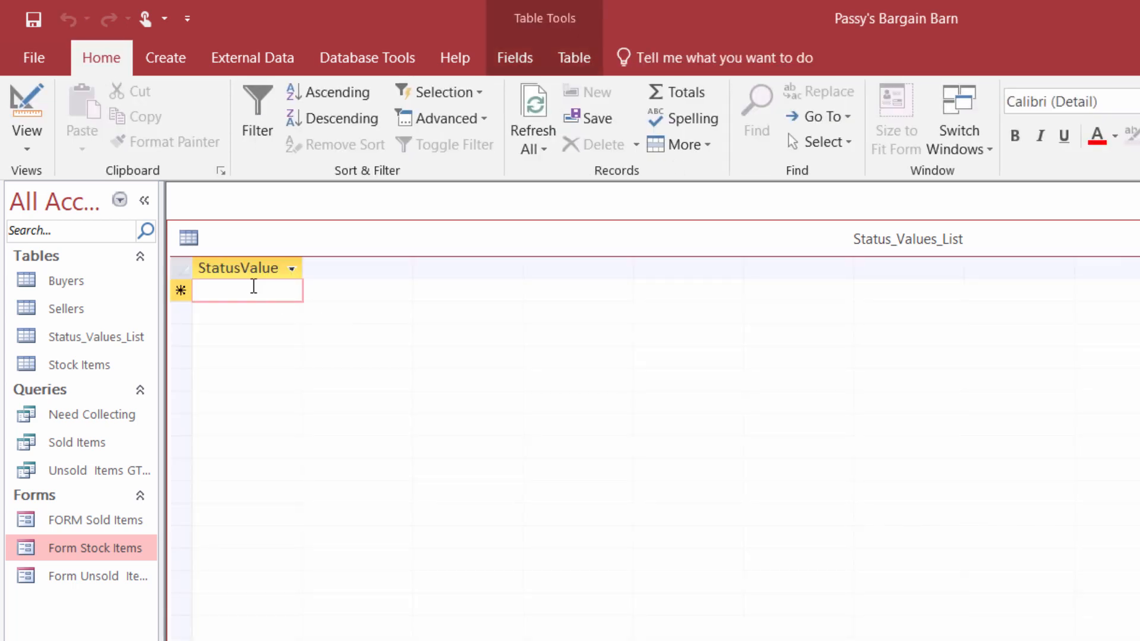
Enter Available, Sold, Charity and Out of Stock as records in the StatusValue column and close the Status_Values_List table.
{"action": "type", "text": "Availa"}
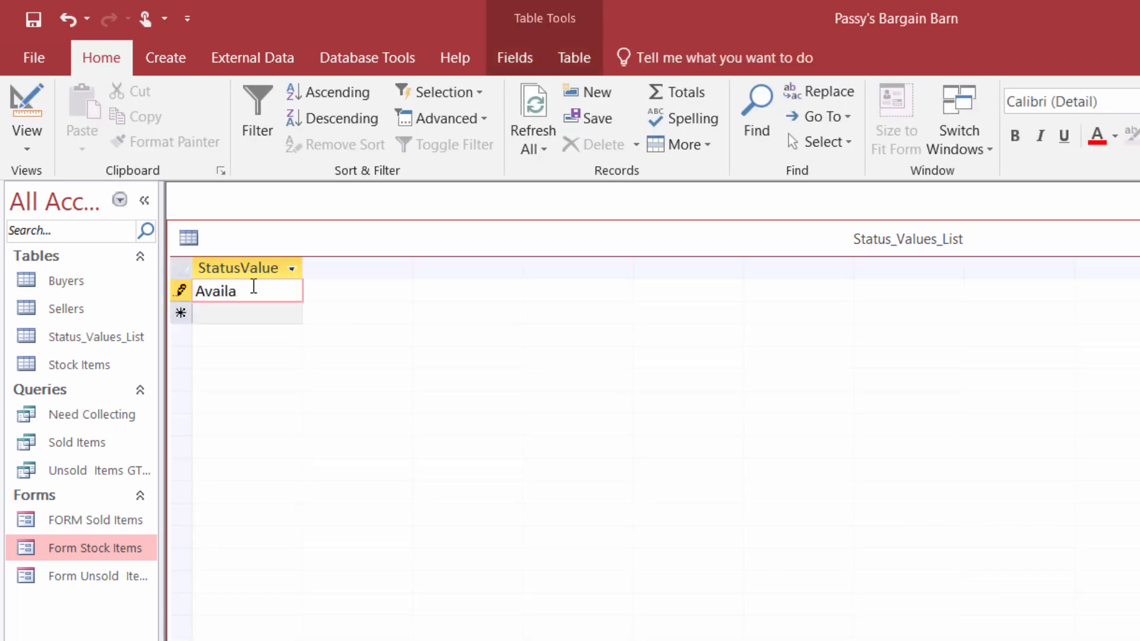
{"action": "type", "text": "ble"}
{"action": "key", "text": "Return"}
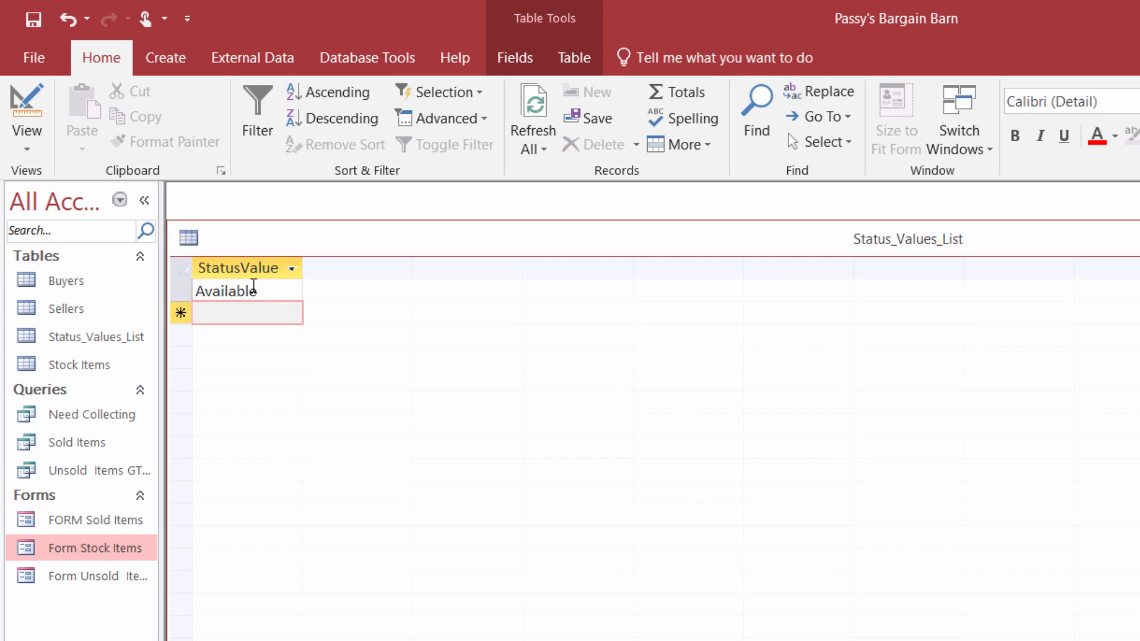
{"action": "type", "text": "Sold"}
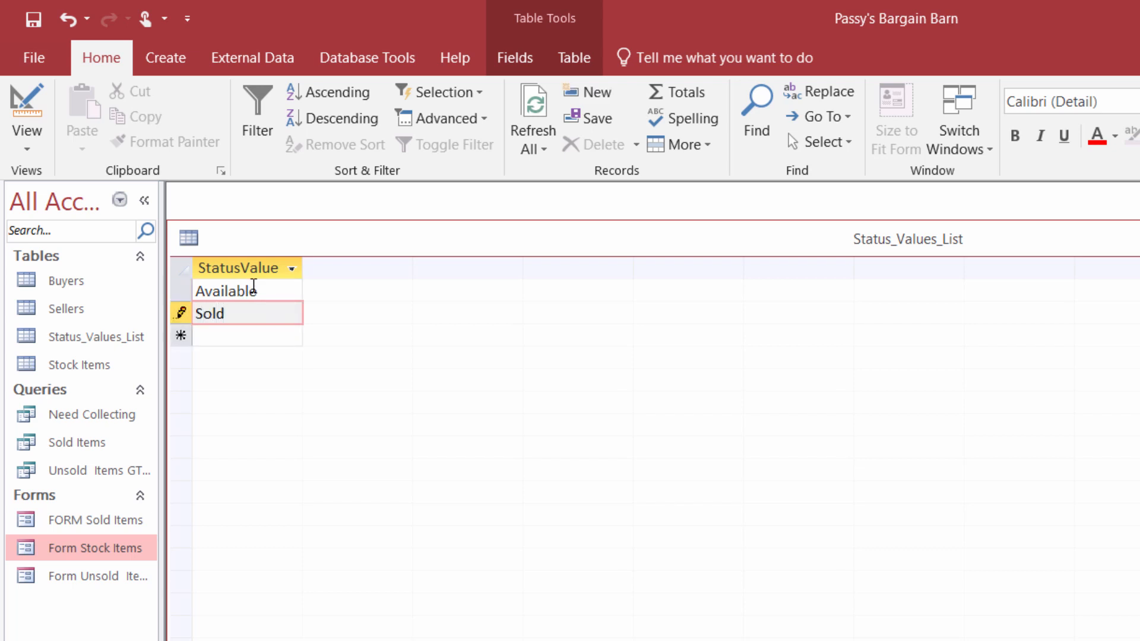
{"action": "key", "text": "Return"}
{"action": "type", "text": "Charity"}
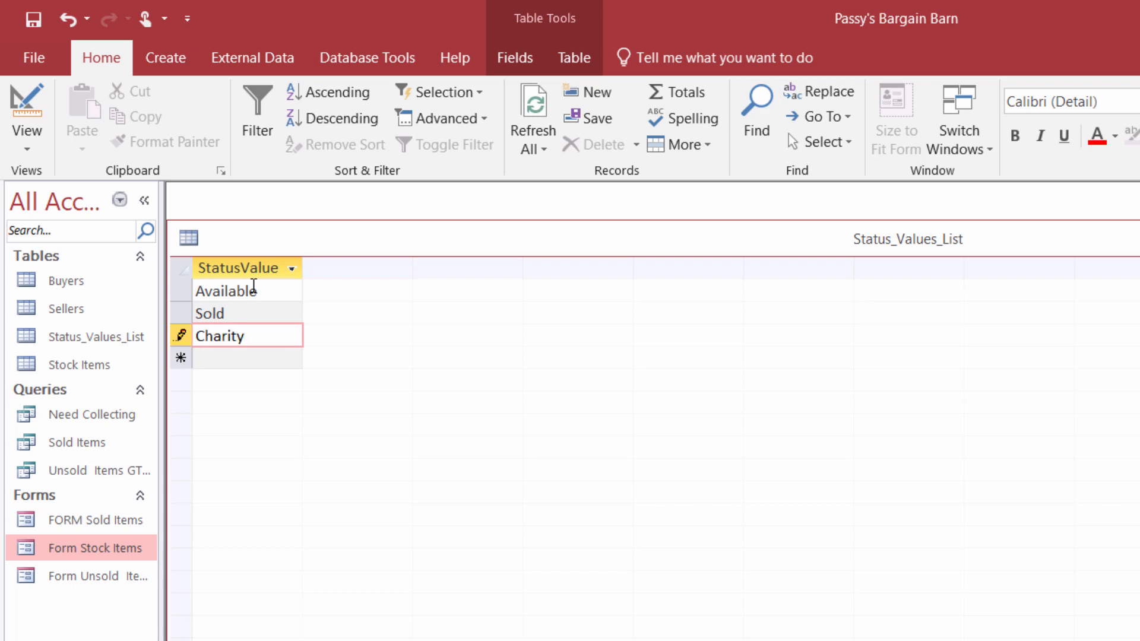
{"action": "key", "text": "Return"}
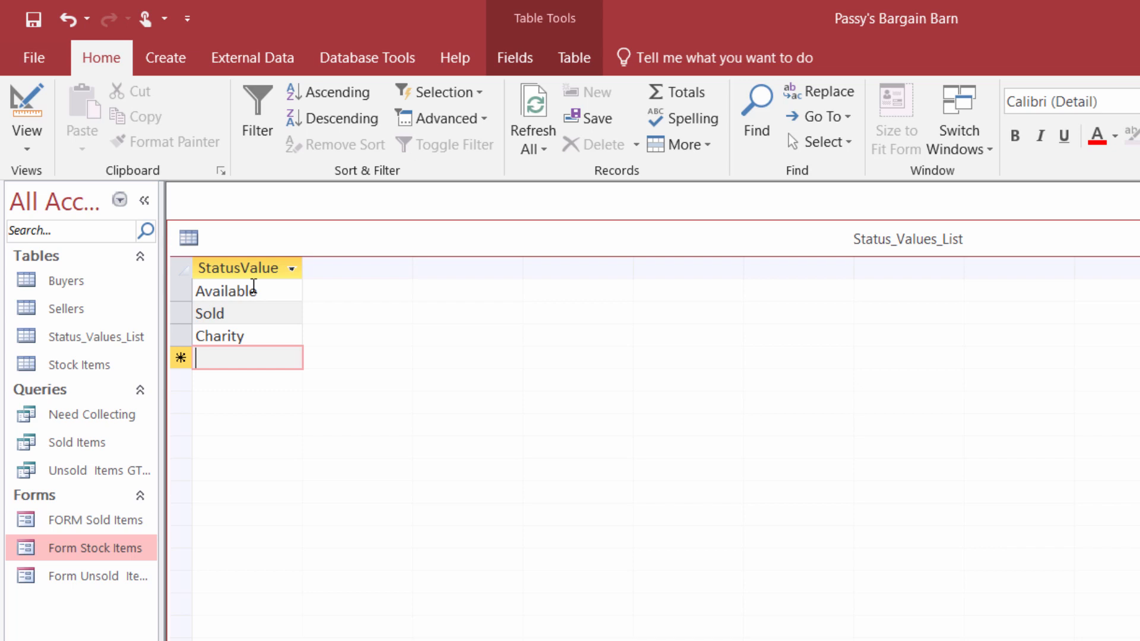
{"action": "type", "text": "O"}
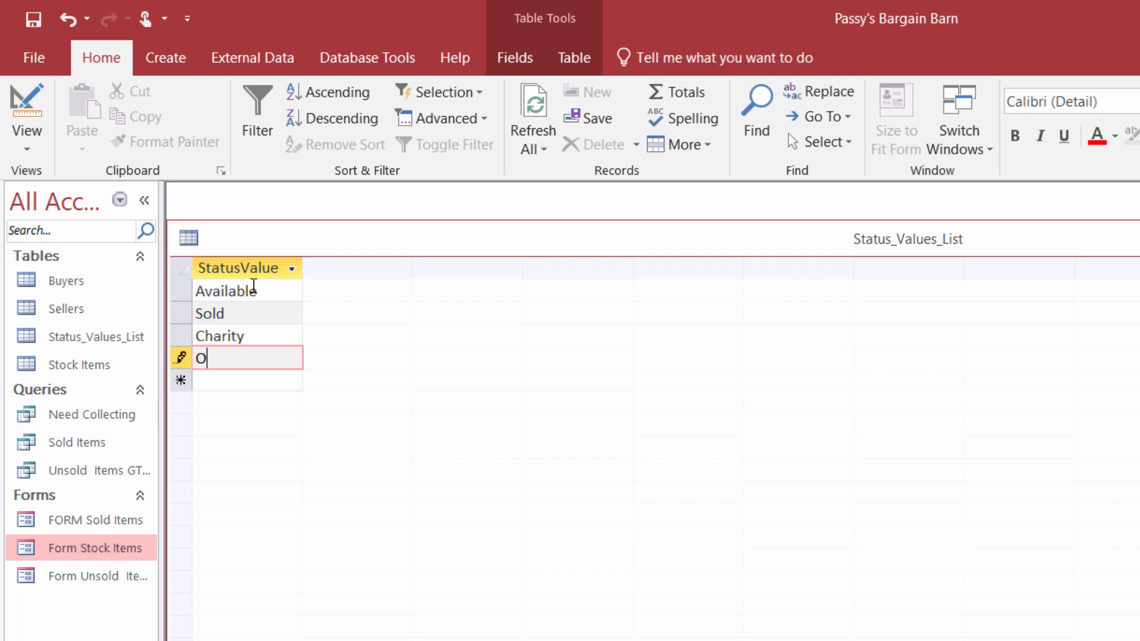
{"action": "type", "text": "ut of St"}
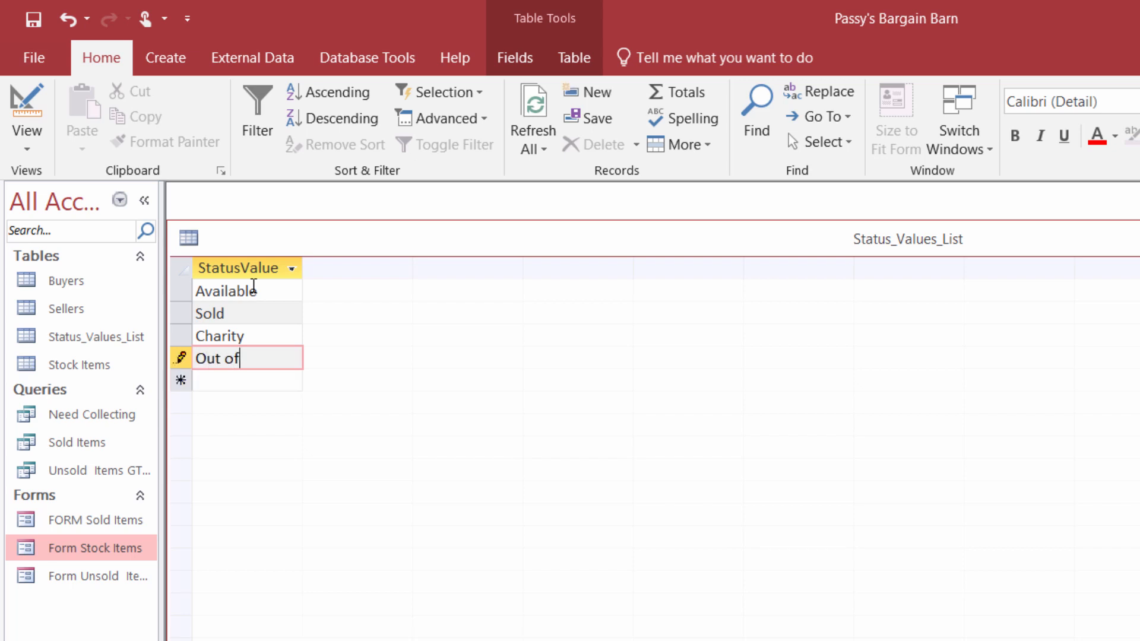
{"action": "type", "text": "ock"}
{"action": "left_click", "coordinate": [278, 335]}
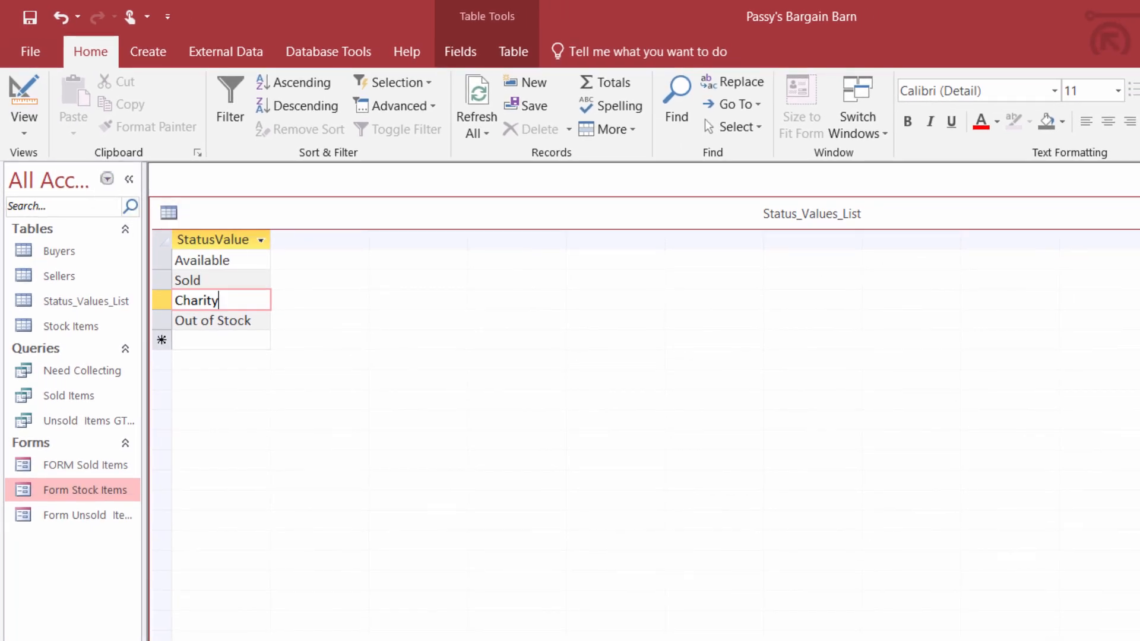
{"action": "key", "text": "ctrl+w"}
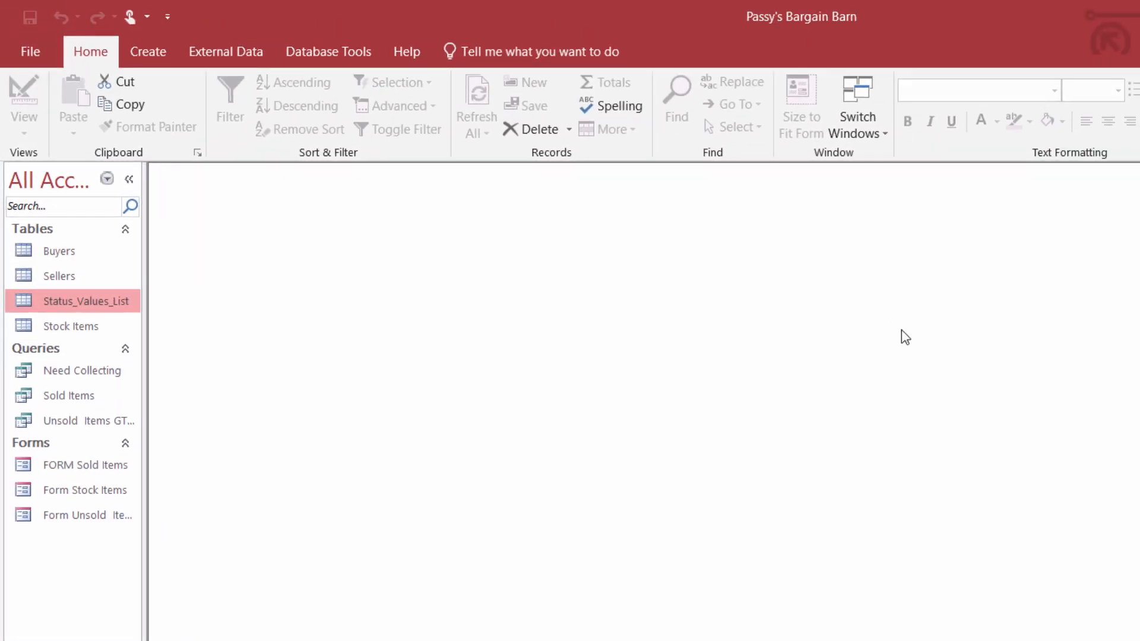
Open Form Stock Items and retype the end of the Status value Available for item PHONE00005.
{"action": "double_click", "coordinate": [78, 491]}
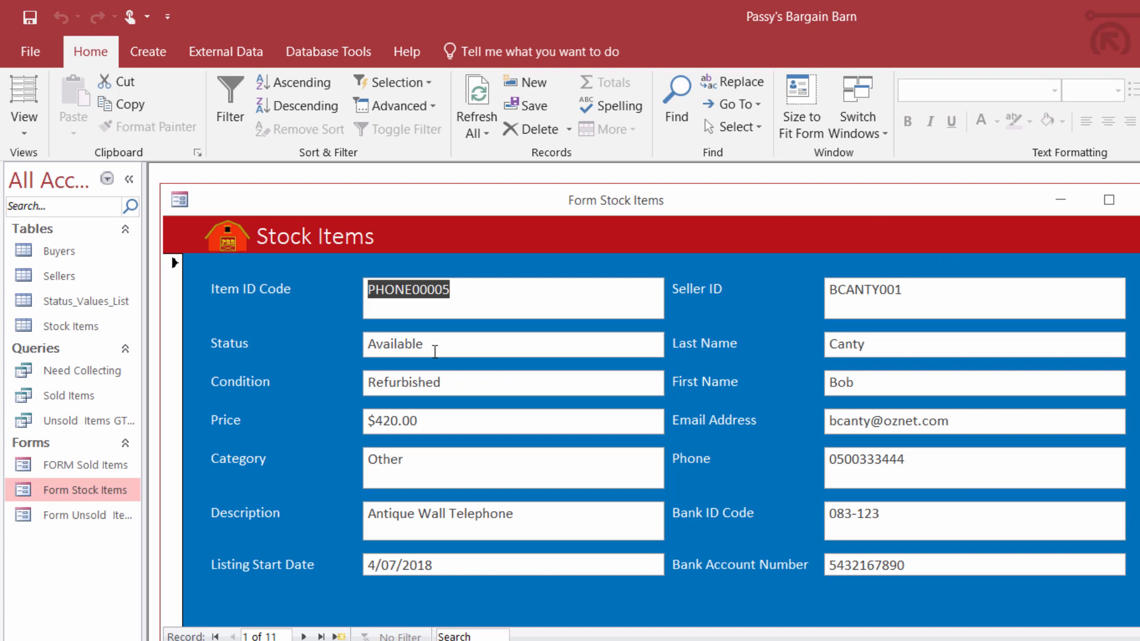
{"action": "left_click", "coordinate": [442, 347]}
{"action": "key", "text": "BackSpace"}
{"action": "key", "text": "BackSpace"}
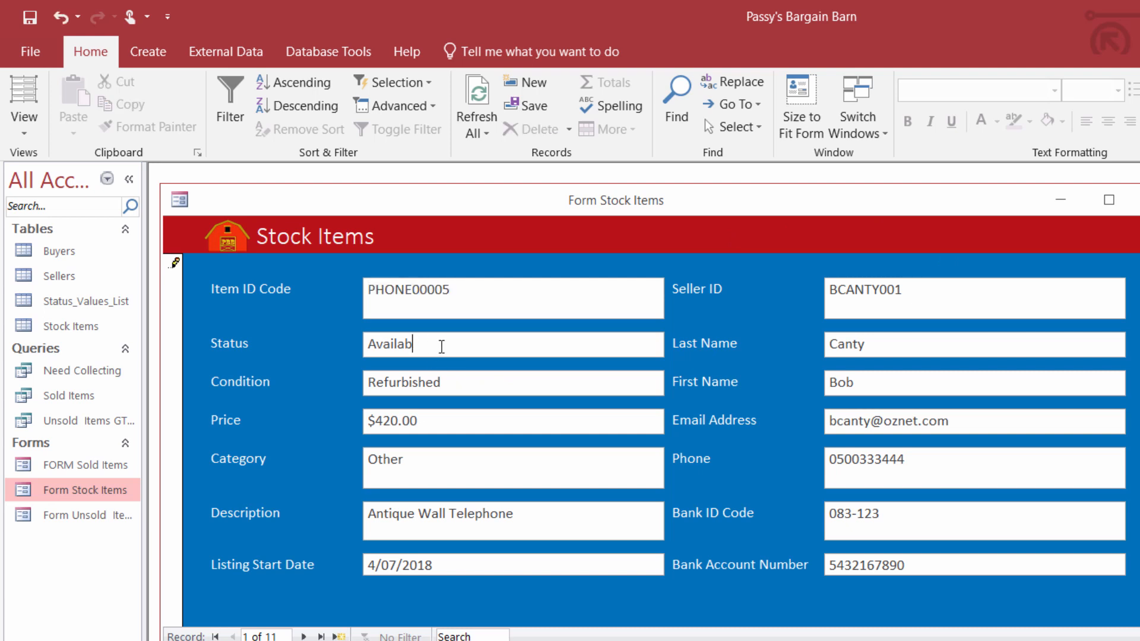
{"action": "type", "text": "le"}
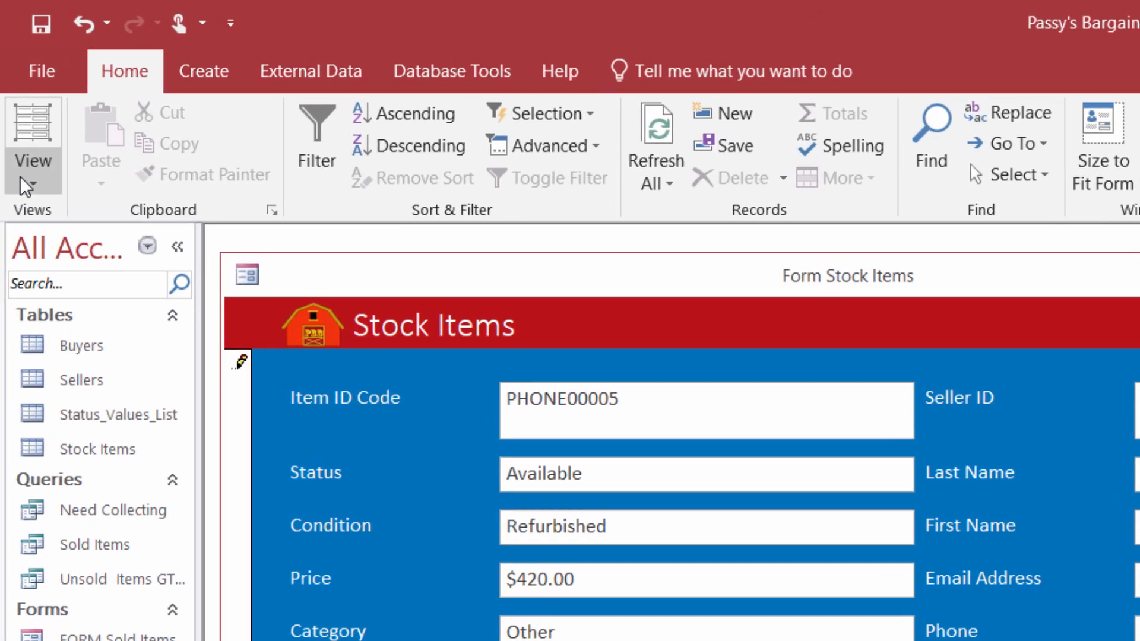
Switch Form Stock Items to Design View and convert the Status text box to a combo box.
{"action": "left_click", "coordinate": [21, 179]}
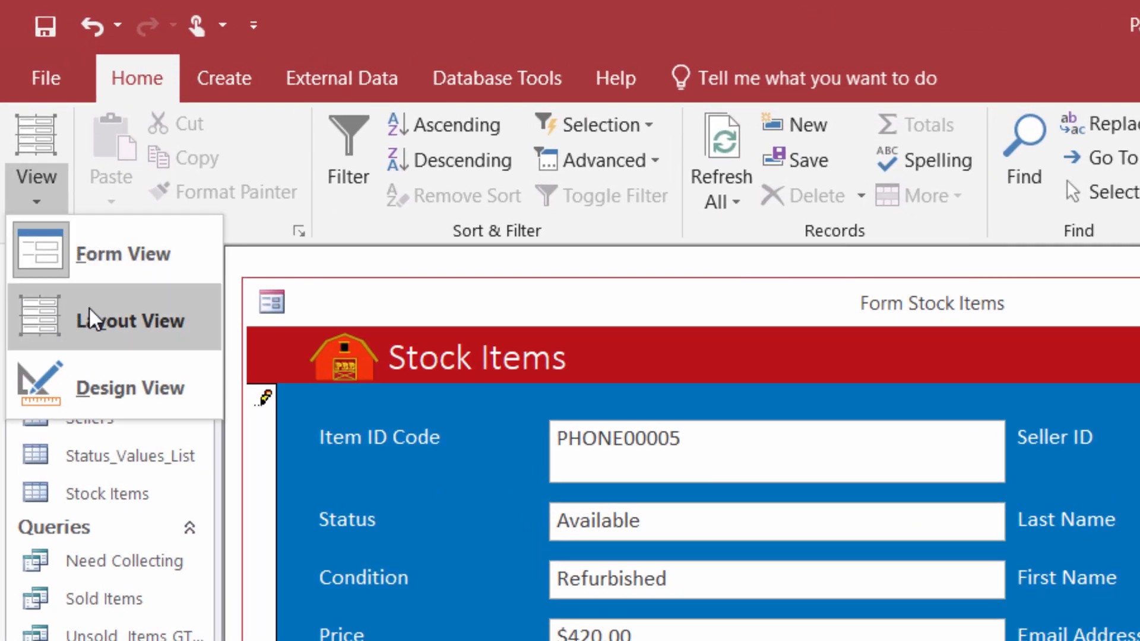
{"action": "left_click", "coordinate": [95, 397]}
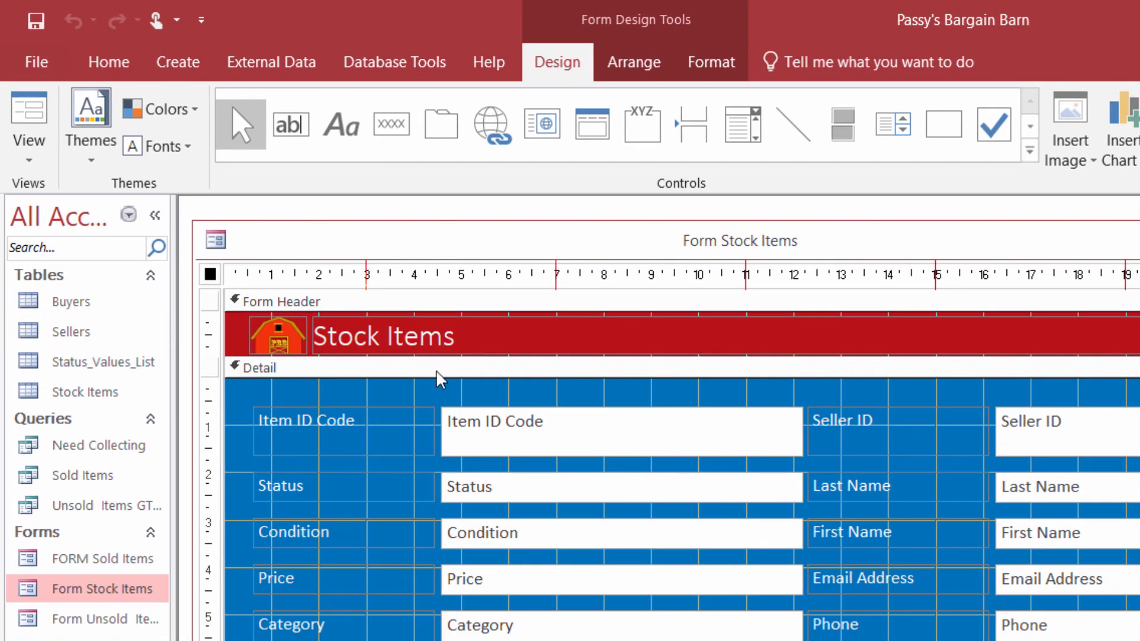
{"action": "left_click", "coordinate": [611, 488]}
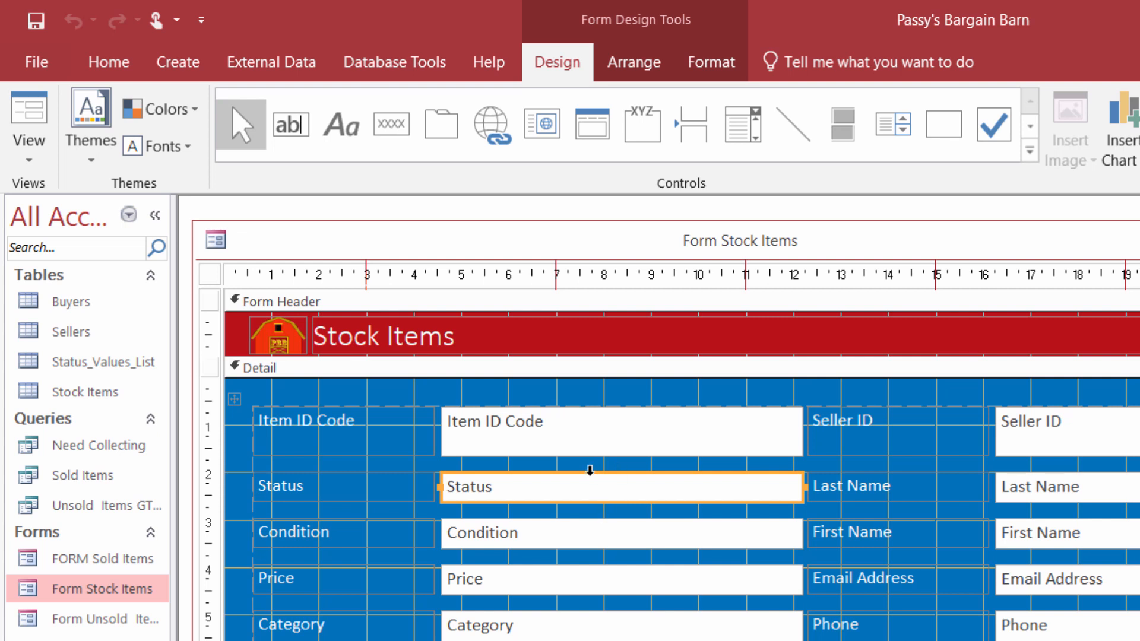
{"action": "right_click", "coordinate": [587, 475]}
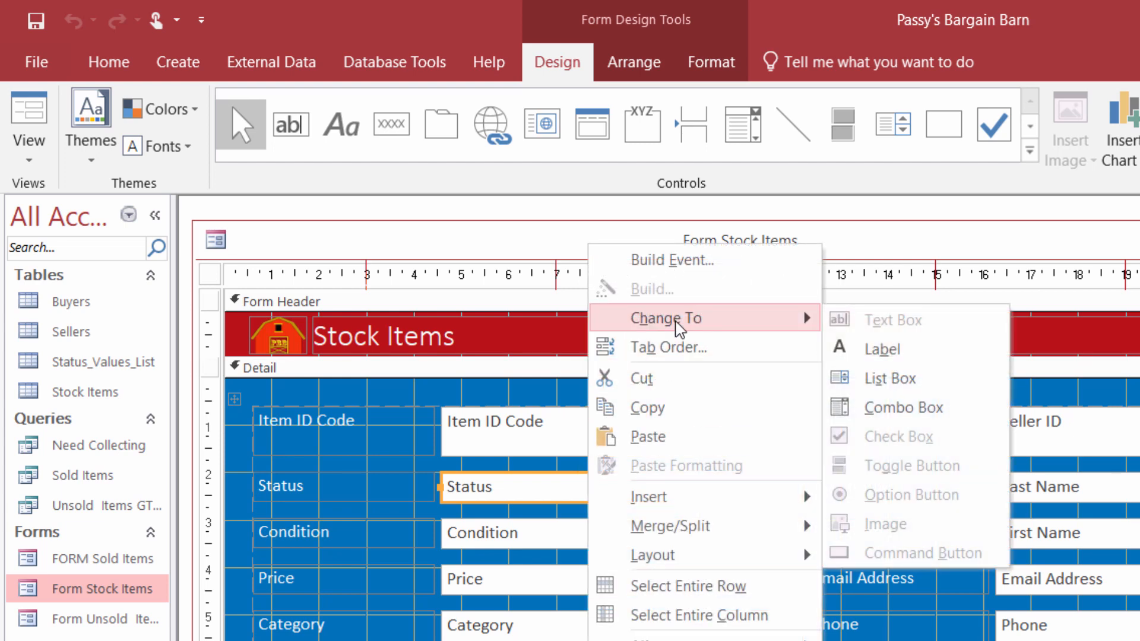
{"action": "mouse_move", "coordinate": [684, 318]}
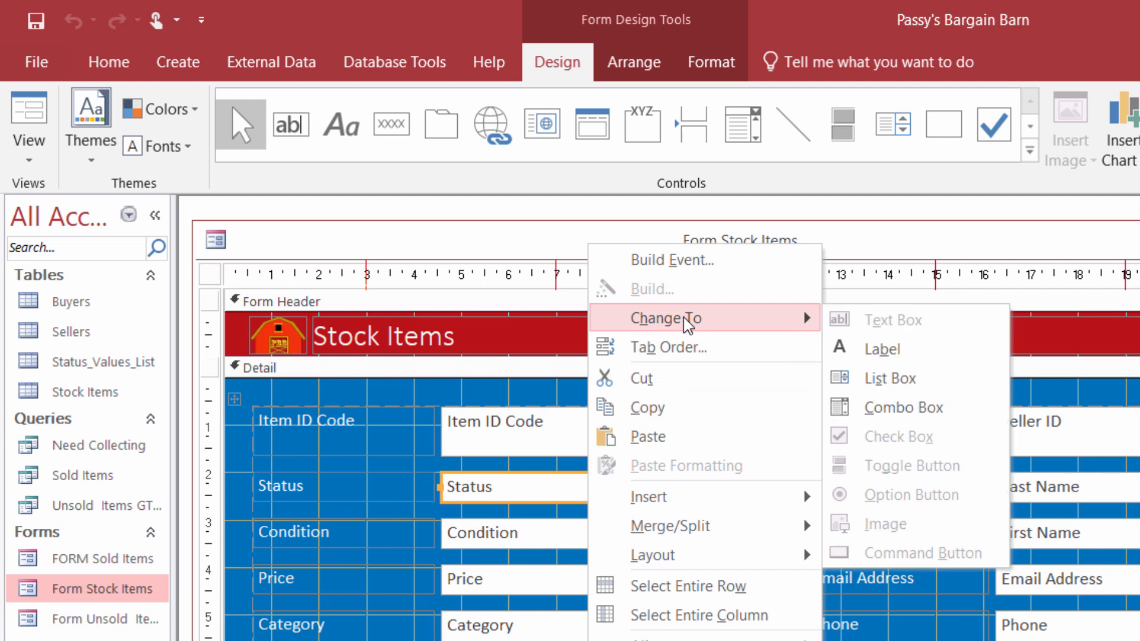
{"action": "left_click", "coordinate": [896, 407]}
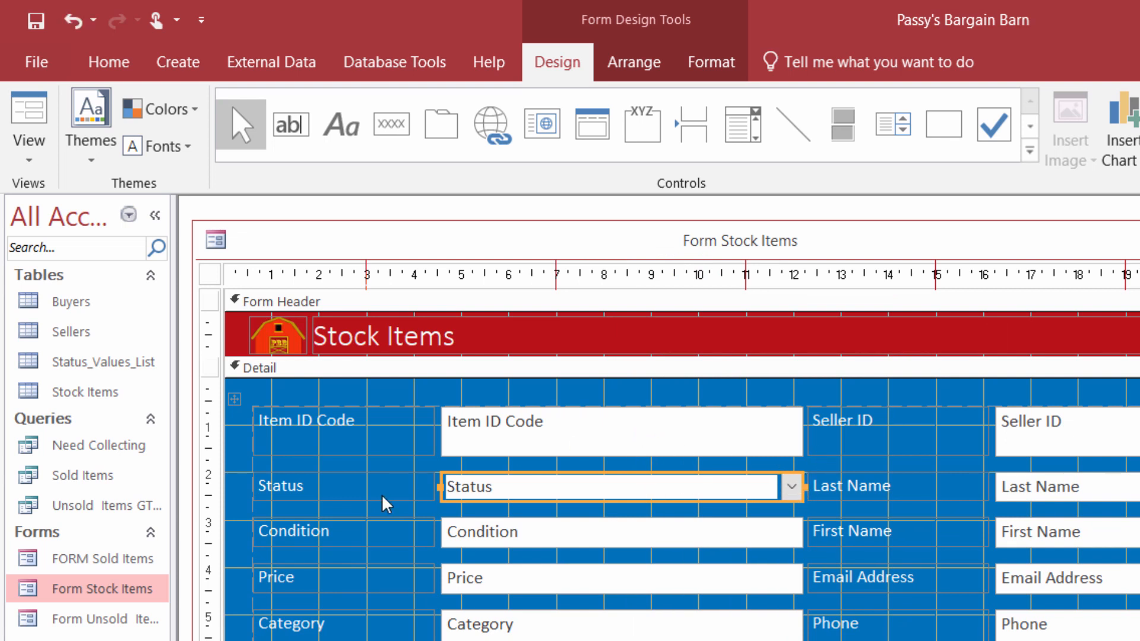
Switch Form Stock Items to Form View and check the choices offered by the Status combo box.
{"action": "left_click", "coordinate": [25, 165]}
{"action": "left_click", "coordinate": [57, 199]}
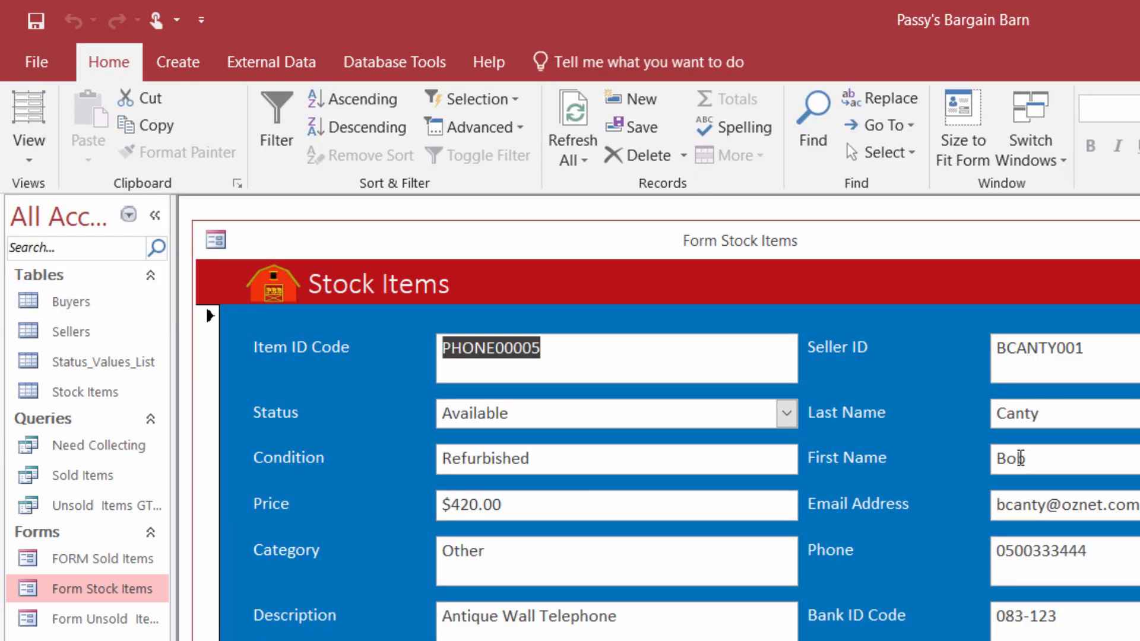
{"action": "left_click", "coordinate": [786, 414]}
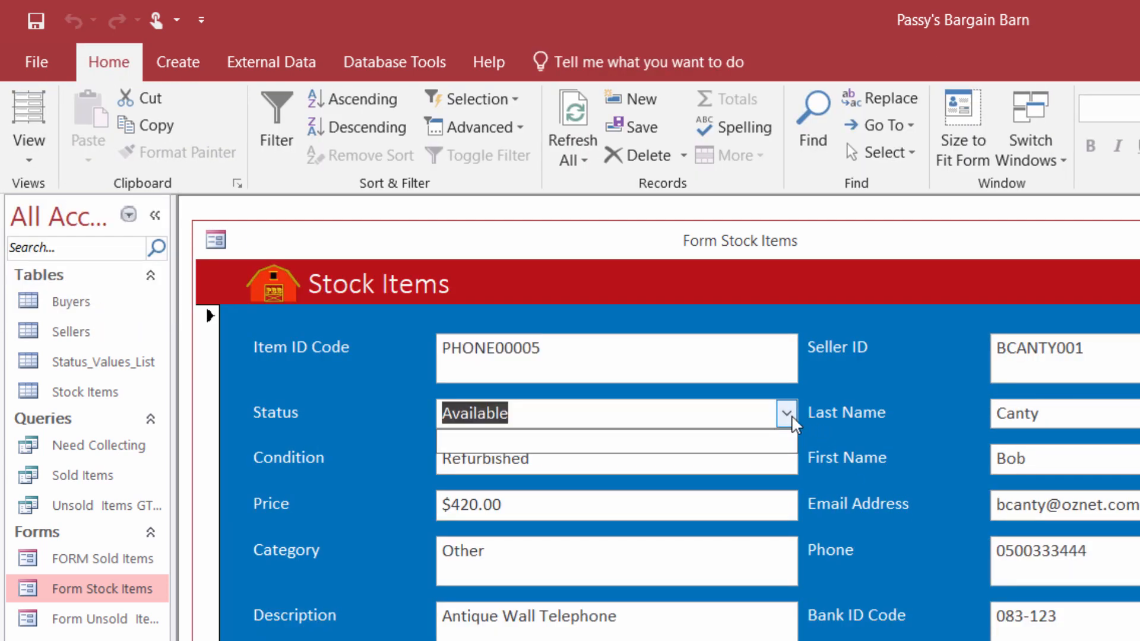
{"action": "left_click", "coordinate": [787, 414]}
{"action": "left_click", "coordinate": [788, 414]}
{"action": "left_click", "coordinate": [788, 415]}
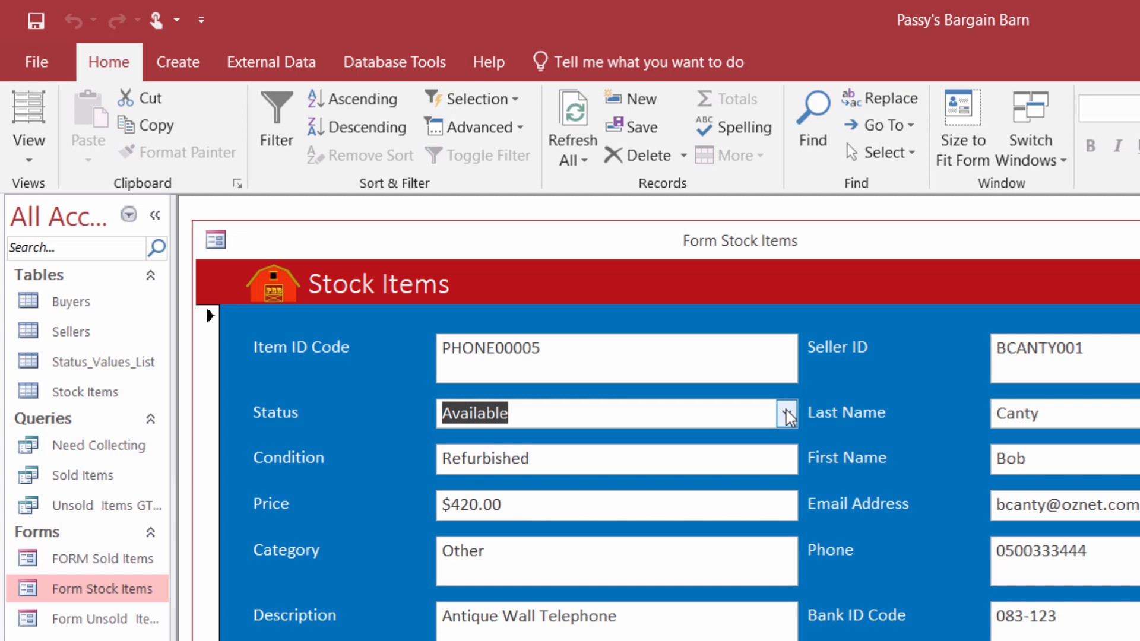
{"action": "left_click", "coordinate": [787, 415]}
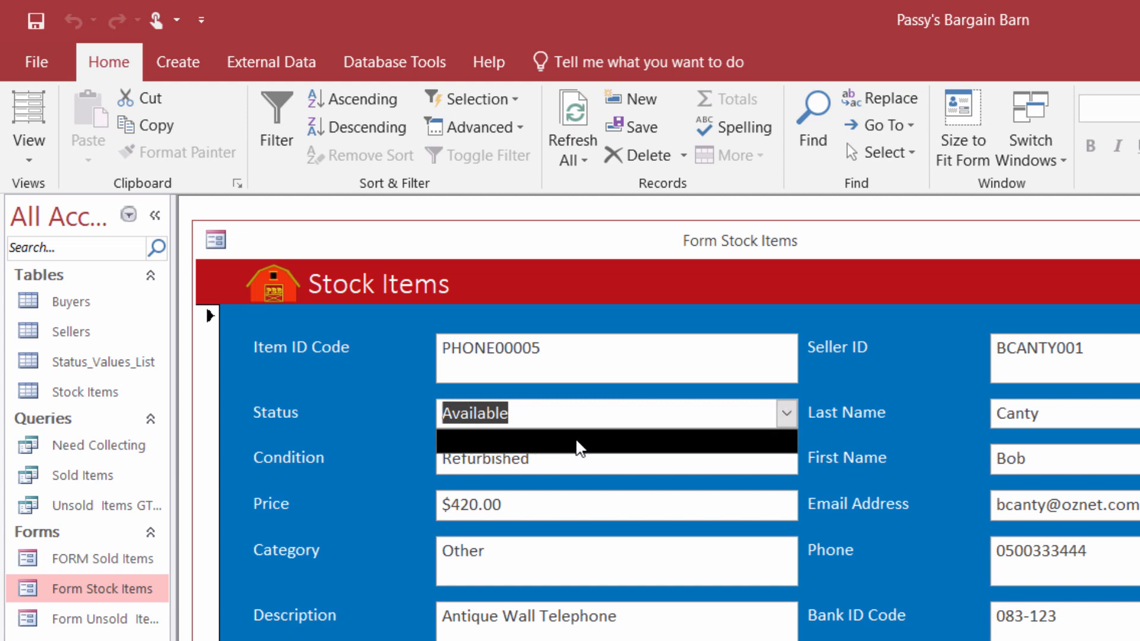
{"action": "left_click", "coordinate": [787, 422]}
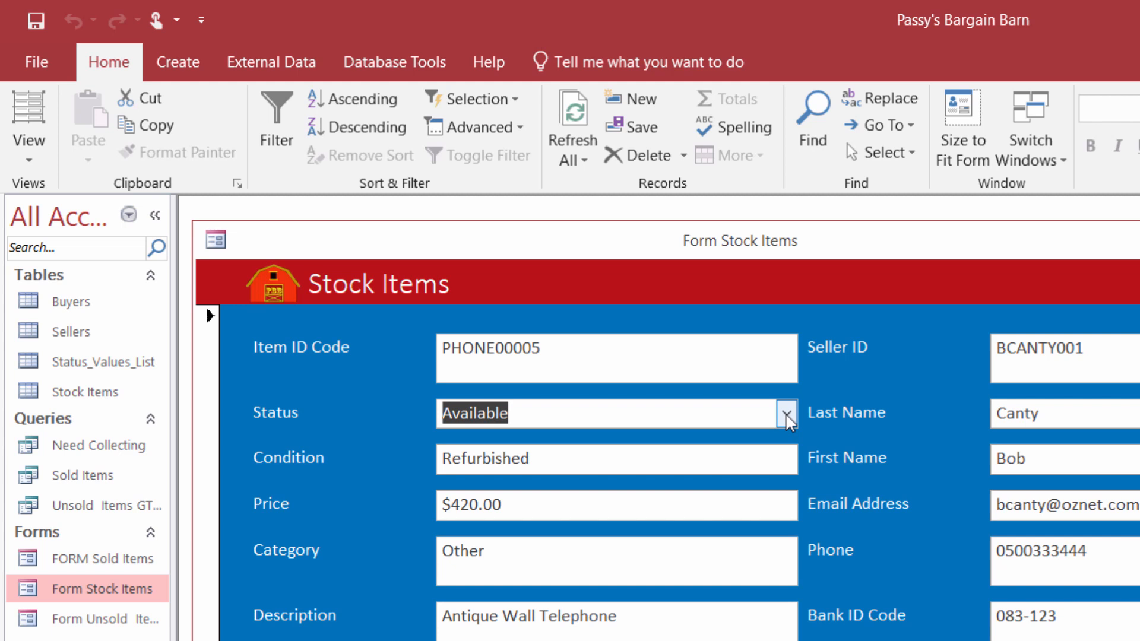
Open the Status_Values_List table to review its status values and close it again.
{"action": "left_click", "coordinate": [84, 368]}
{"action": "double_click", "coordinate": [84, 368]}
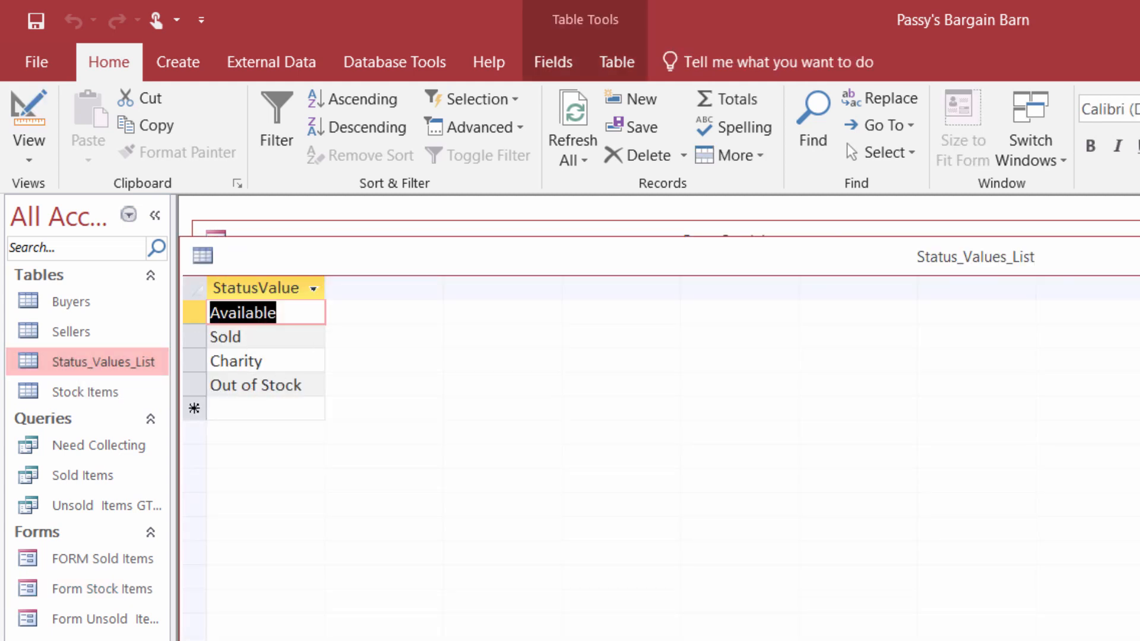
{"action": "key", "text": "ctrl+w"}
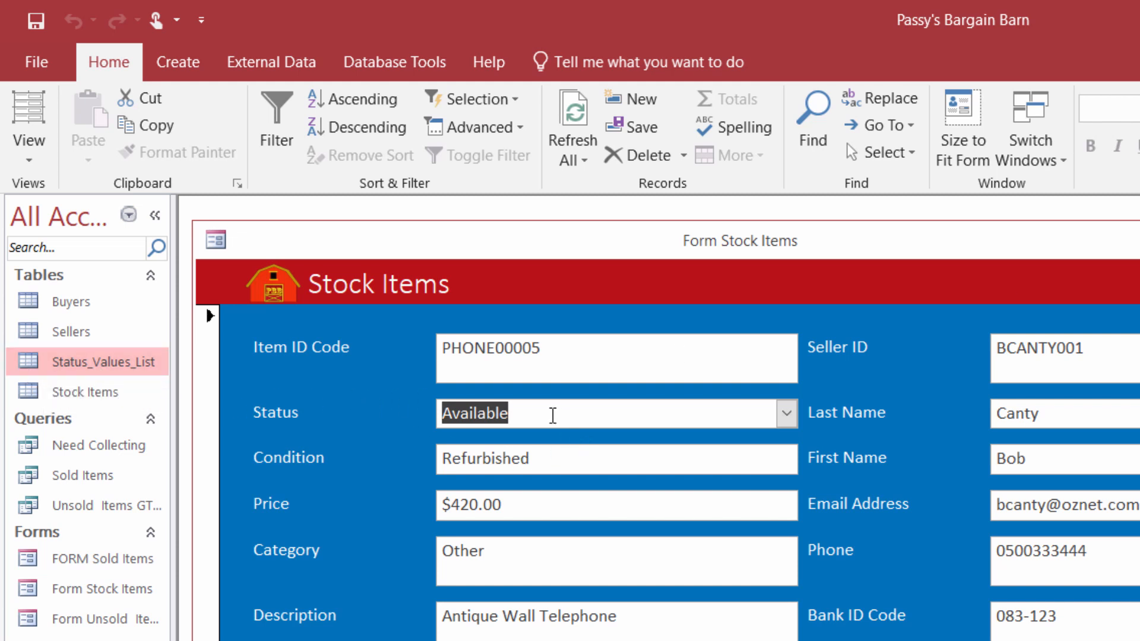
Return Form Stock Items to Design View and display the Property Sheet for the Status combo box.
{"action": "left_click", "coordinate": [553, 415]}
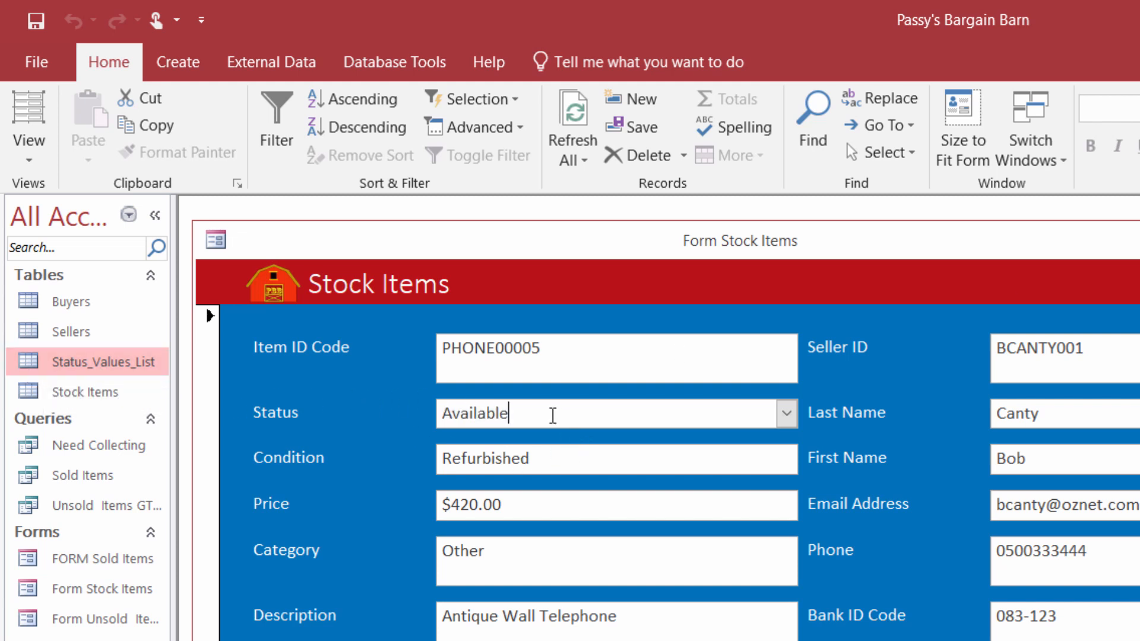
{"action": "left_click", "coordinate": [29, 160]}
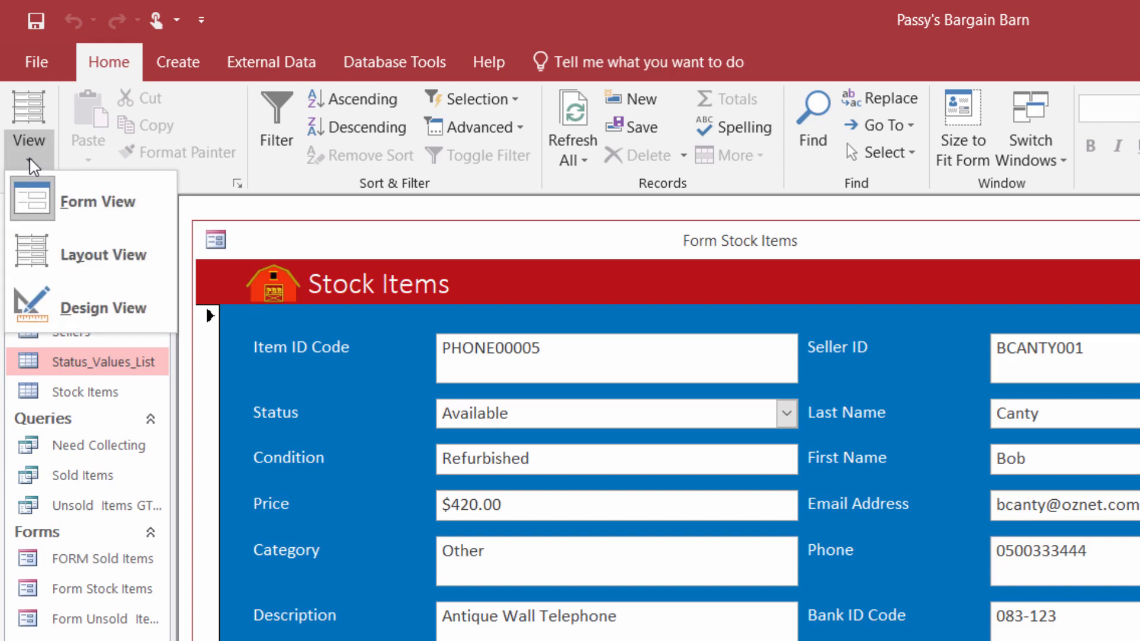
{"action": "left_click", "coordinate": [92, 310]}
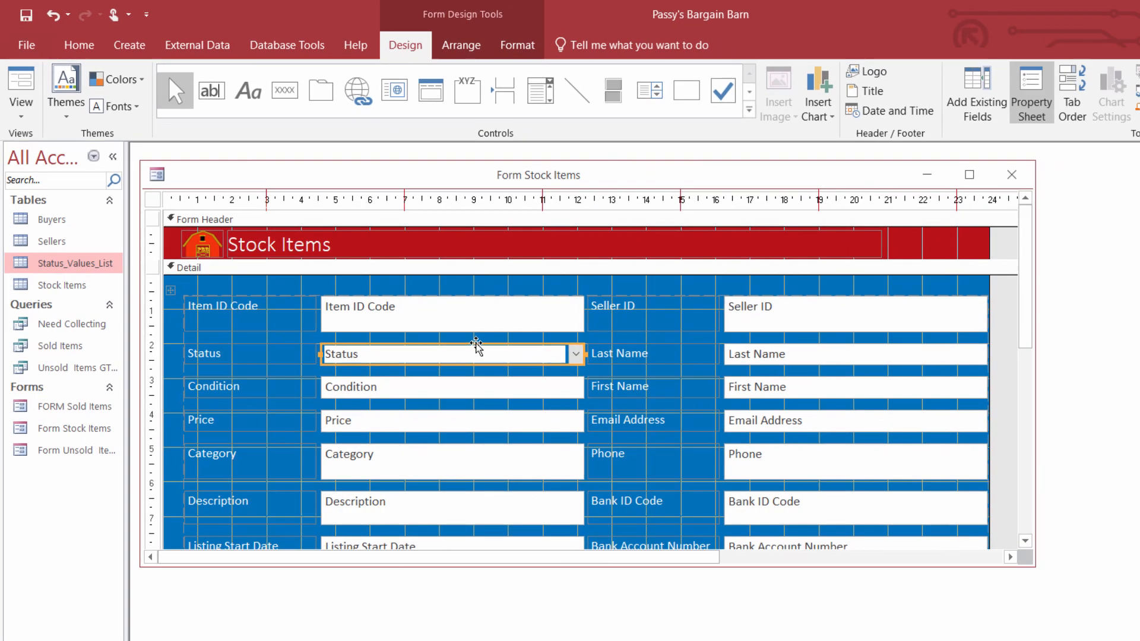
{"action": "double_click", "coordinate": [654, 478]}
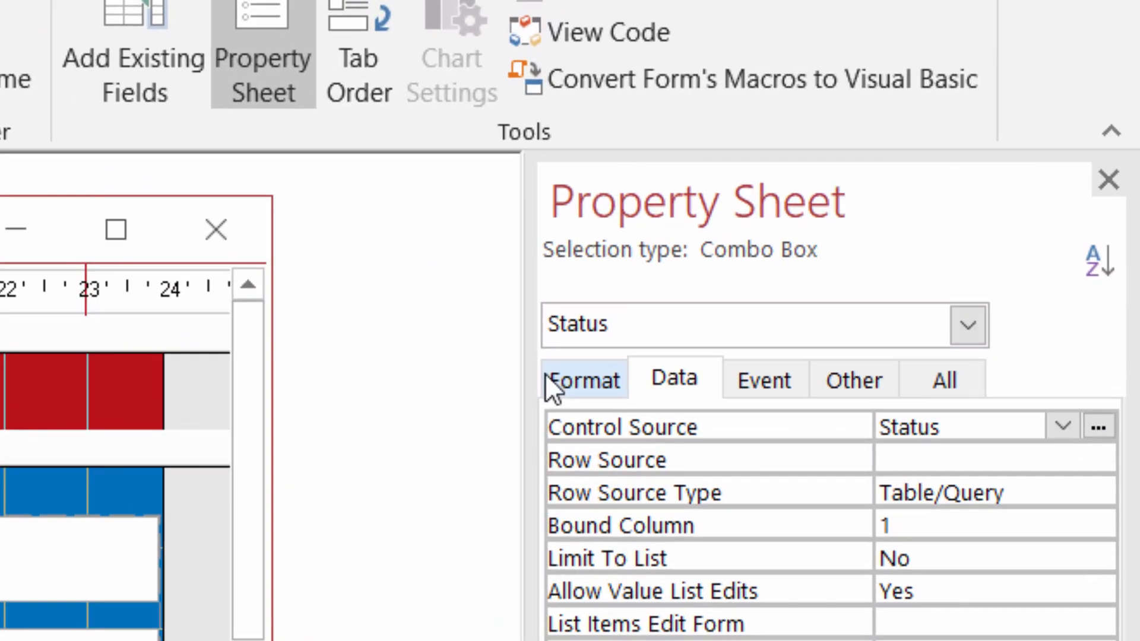
{"action": "left_click", "coordinate": [949, 193]}
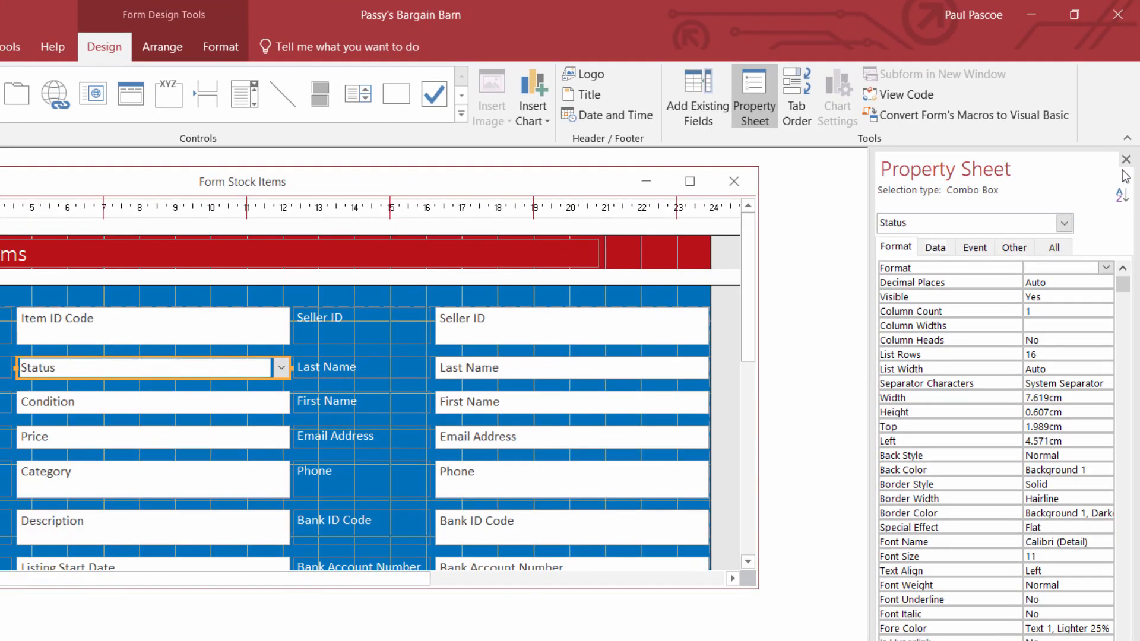
{"action": "left_click", "coordinate": [1106, 186]}
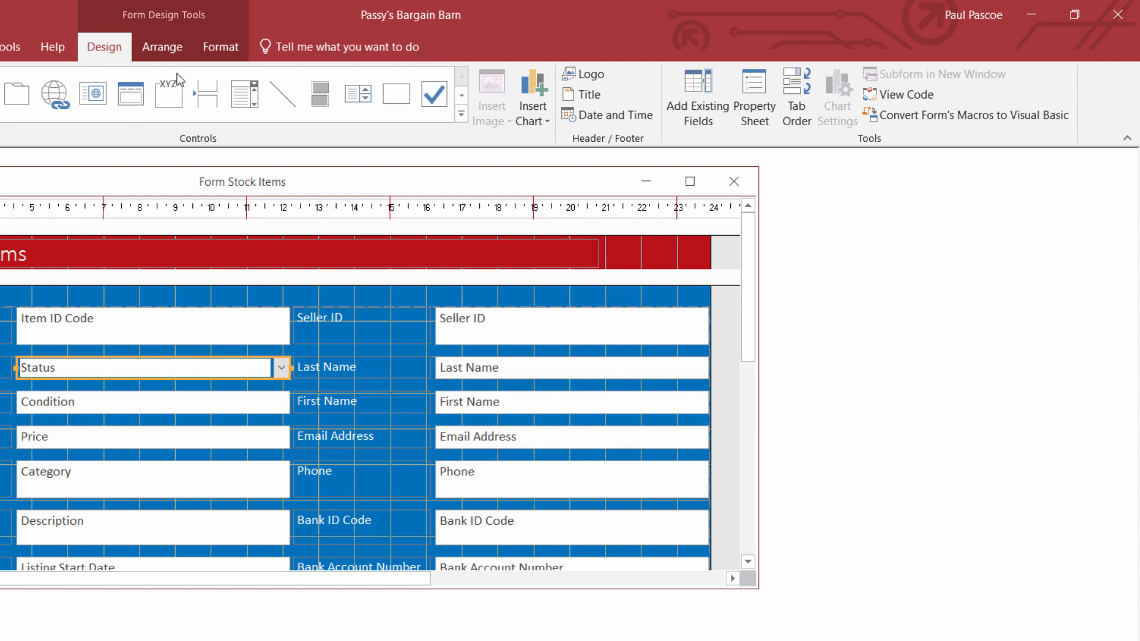
{"action": "left_click", "coordinate": [755, 111]}
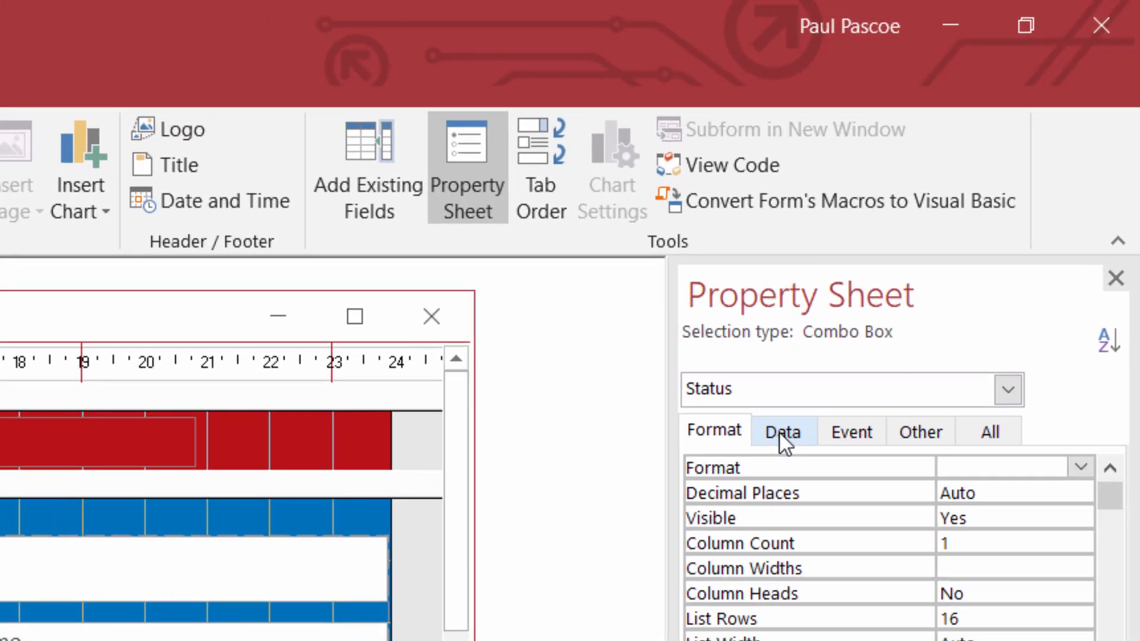
Display the Status combo box's data properties and list the tables and queries available as its Row Source.
{"action": "left_click", "coordinate": [831, 371]}
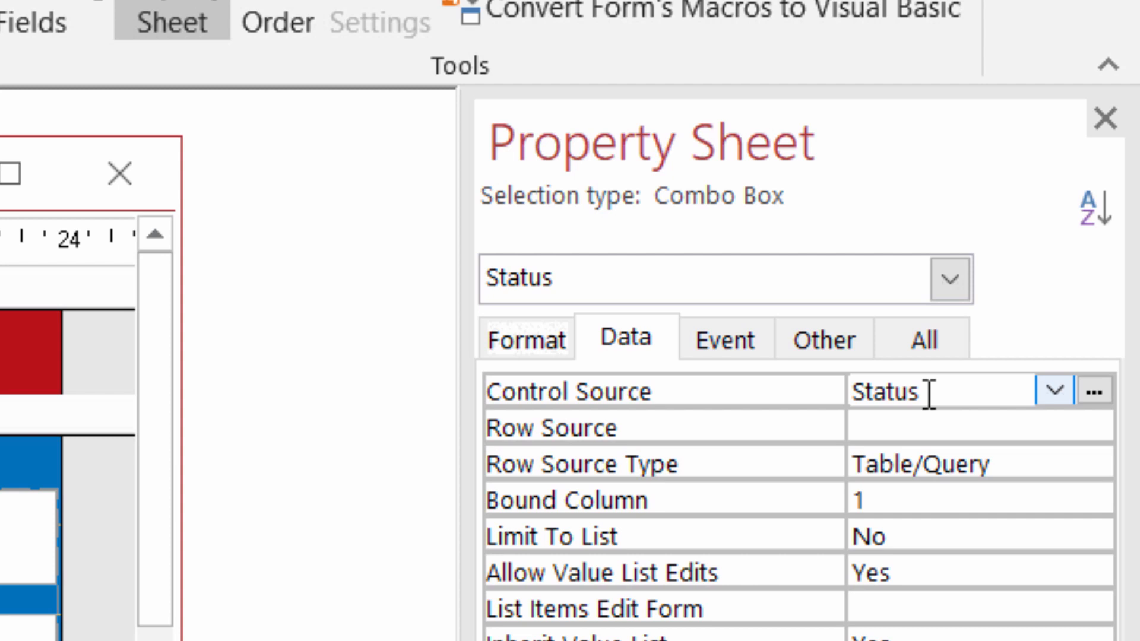
{"action": "left_click", "coordinate": [987, 423]}
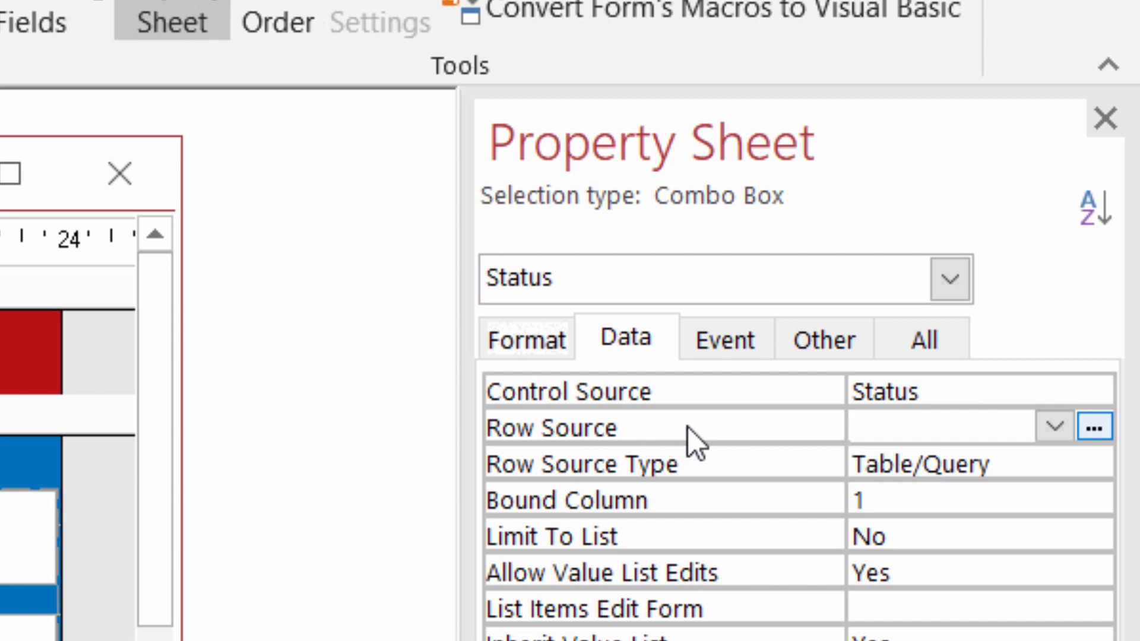
{"action": "left_click", "coordinate": [1054, 429]}
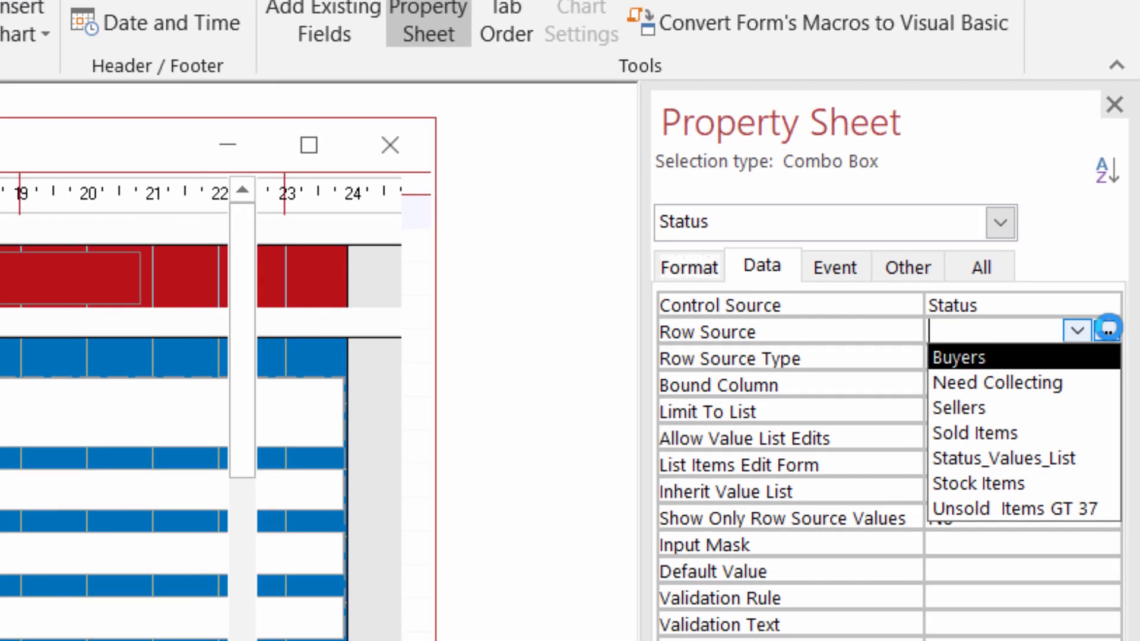
{"action": "left_click", "coordinate": [1101, 358]}
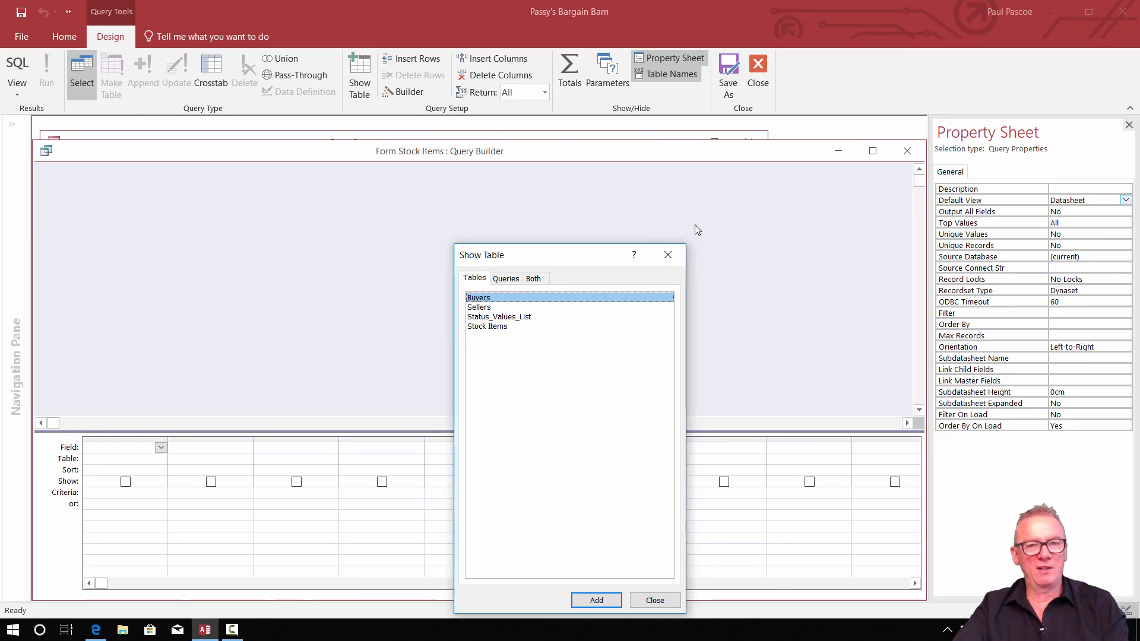
{"action": "left_click", "coordinate": [657, 604]}
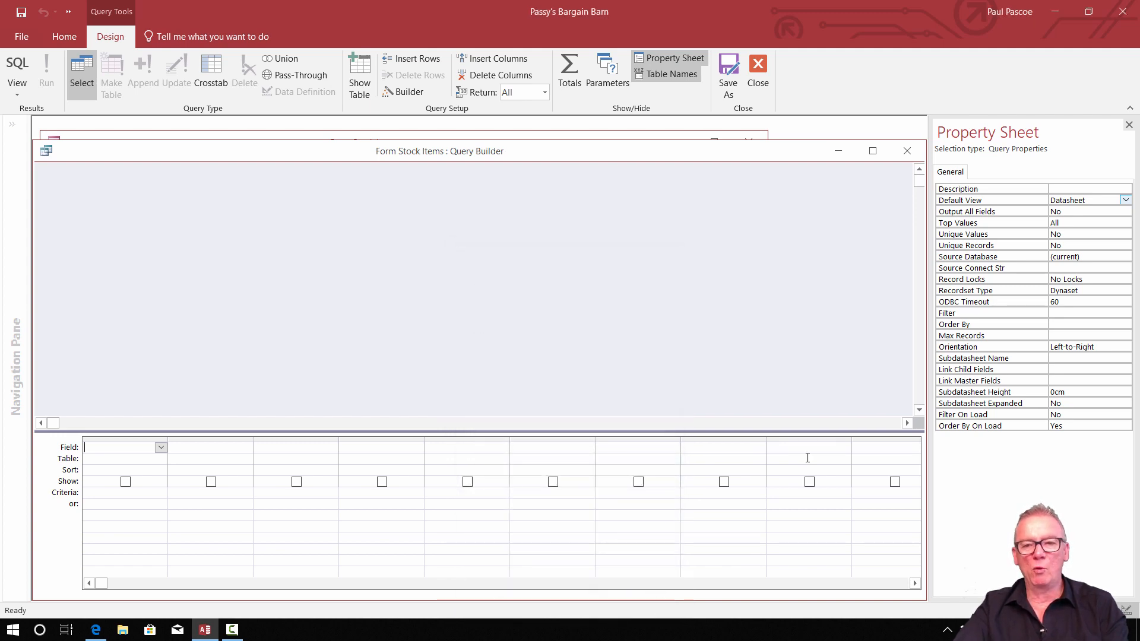
{"action": "left_click", "coordinate": [908, 152]}
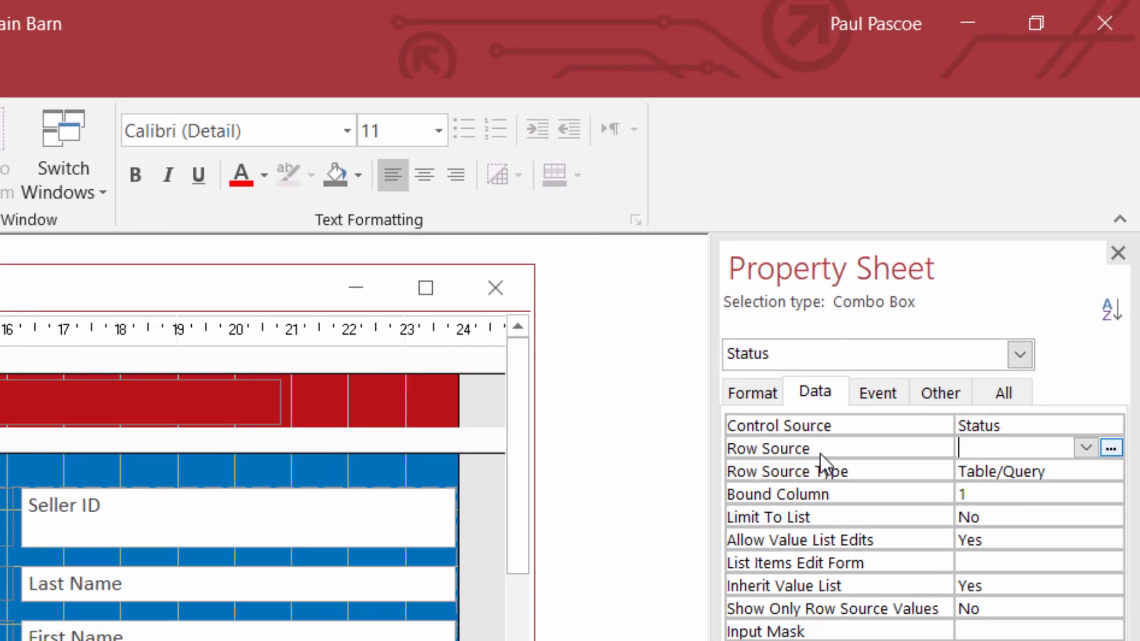
Set the Row Source of the Status combo box to the Status_Values_List table.
{"action": "left_click", "coordinate": [1086, 448]}
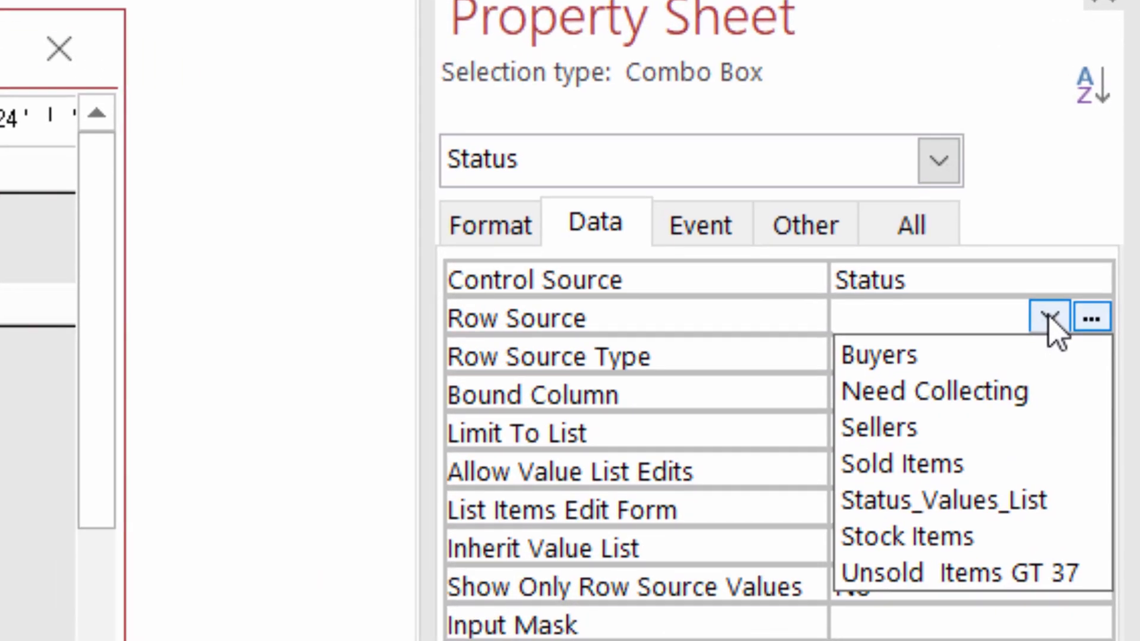
{"action": "left_click", "coordinate": [942, 501]}
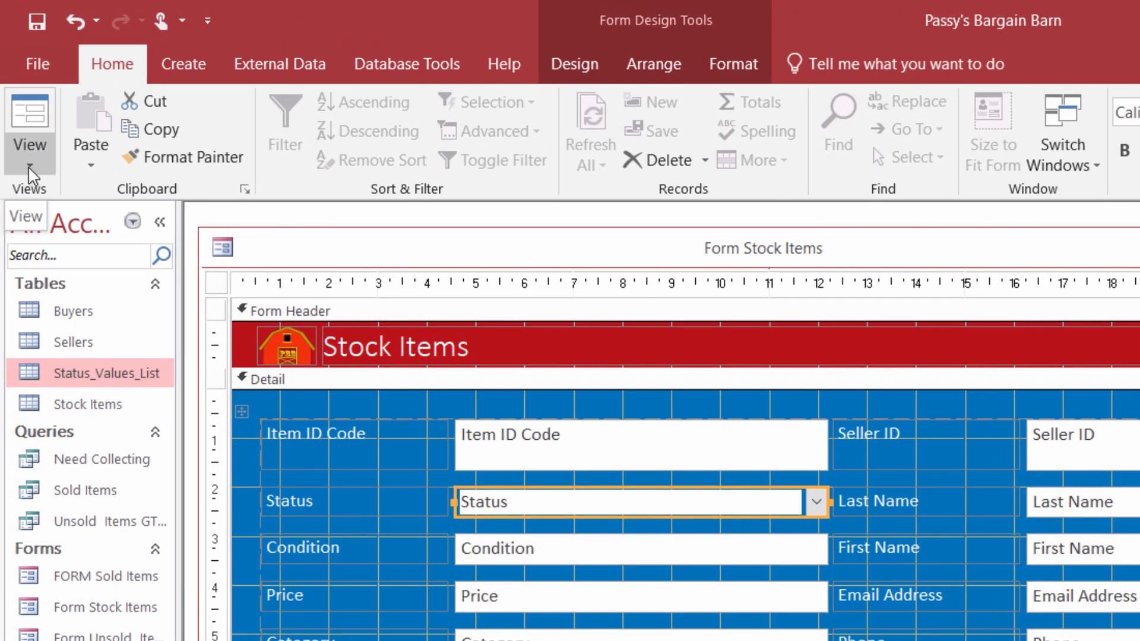
In Form View, set the Status of item PHONE00005 to Sold, and save and close the form.
{"action": "left_click", "coordinate": [28, 165]}
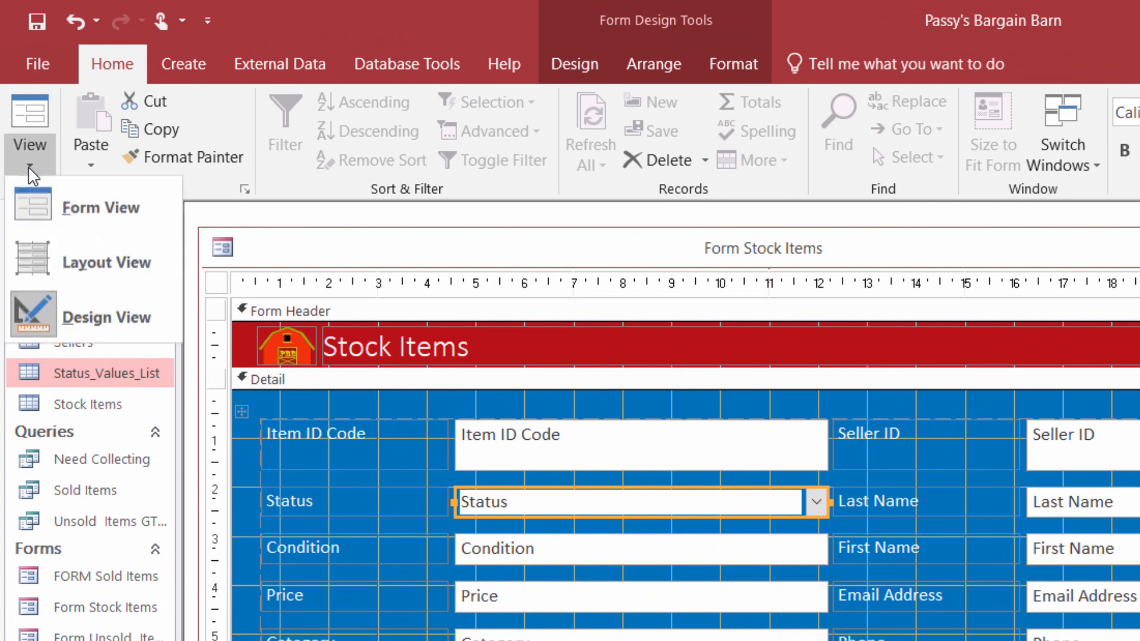
{"action": "left_click", "coordinate": [61, 209]}
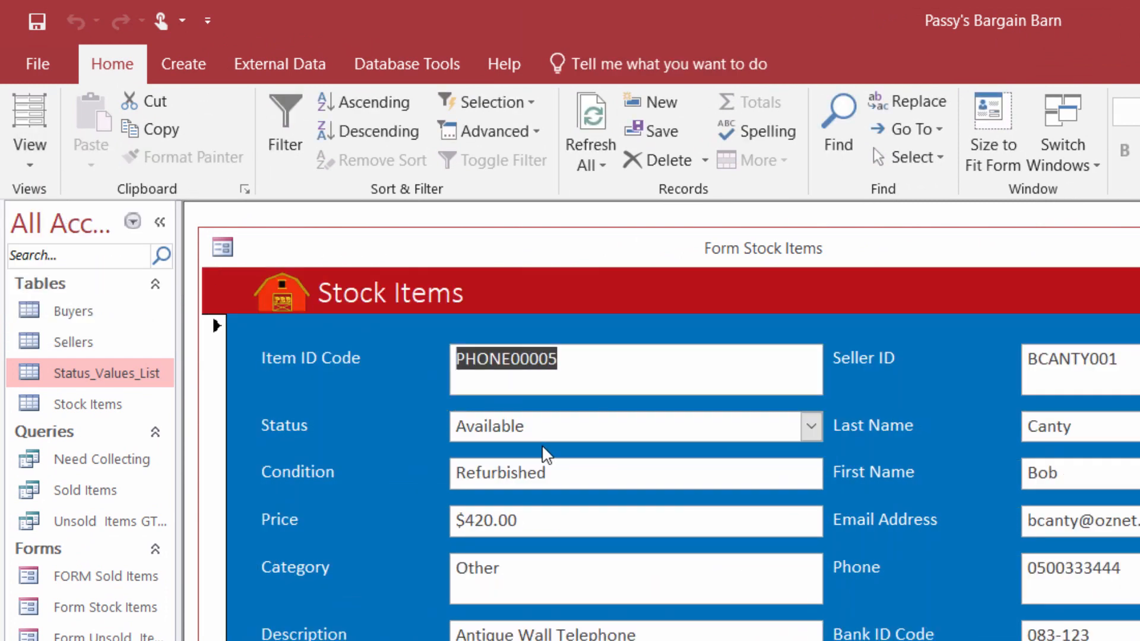
{"action": "left_click", "coordinate": [810, 426]}
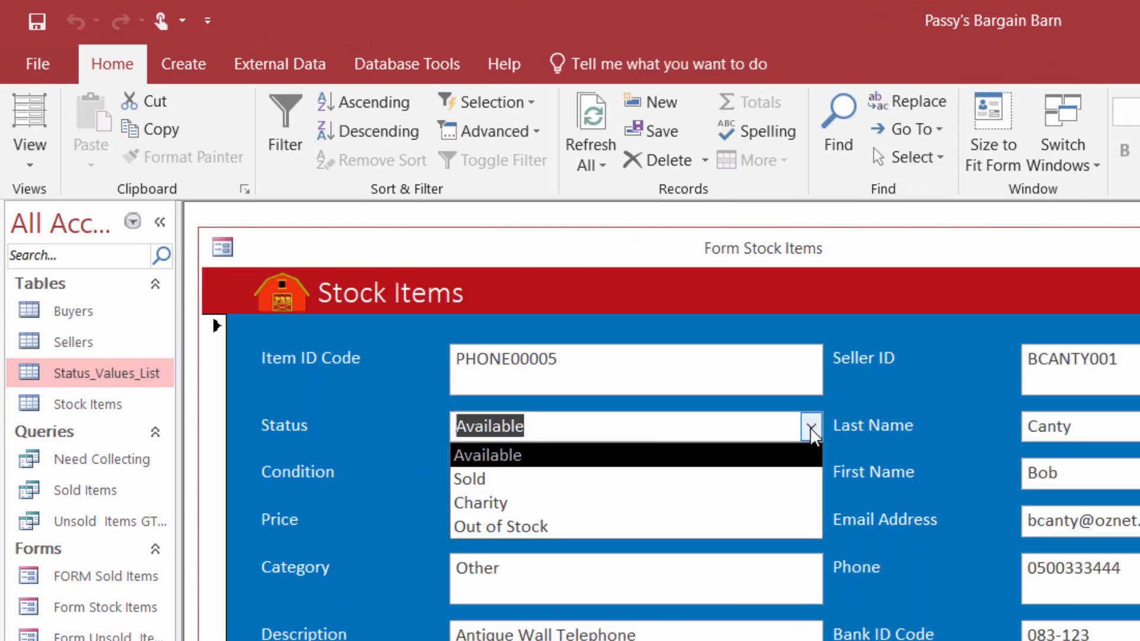
{"action": "left_click", "coordinate": [569, 486]}
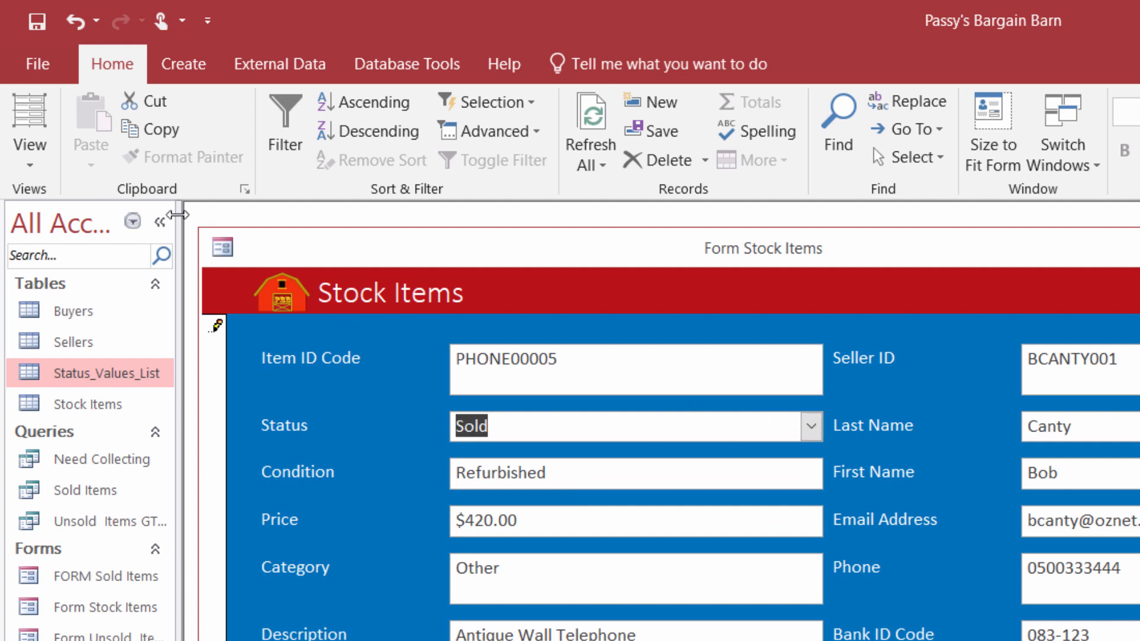
{"action": "left_click", "coordinate": [37, 22]}
{"action": "left_click", "coordinate": [1139, 249]}
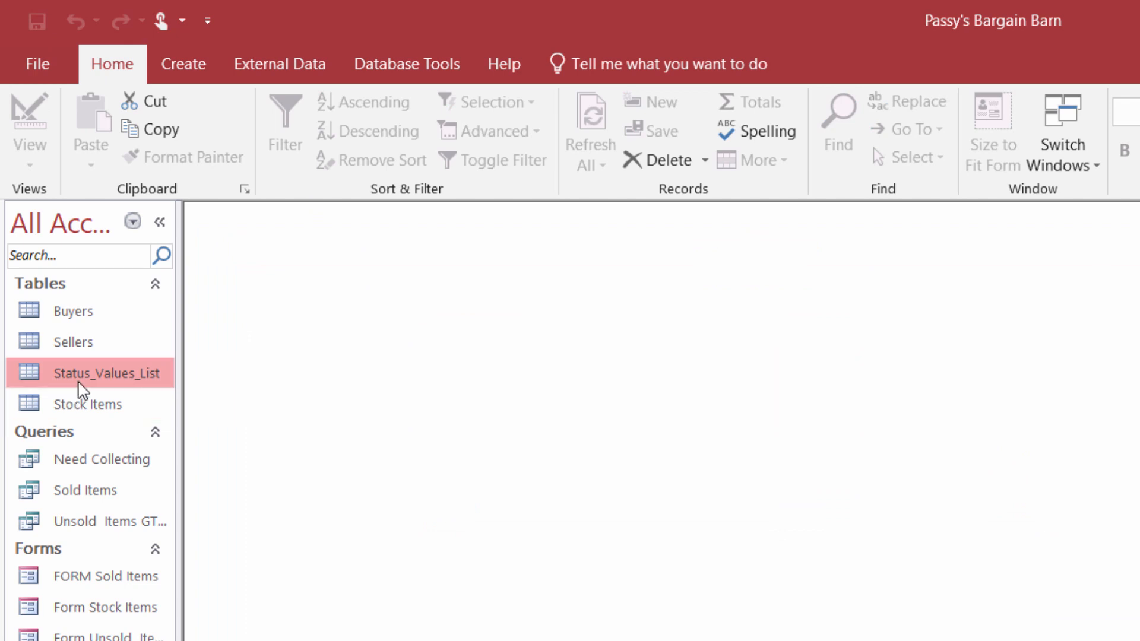
Open the Stock Items table, check the Status stored for the Antique Wall Telephone, and close the table.
{"action": "double_click", "coordinate": [84, 409]}
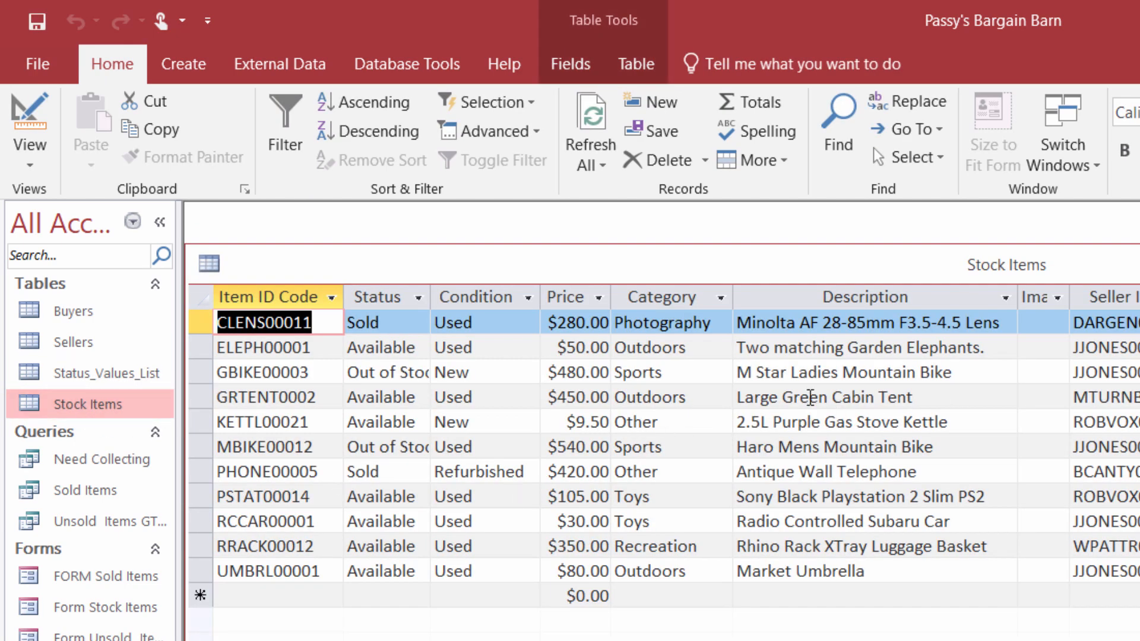
{"action": "left_click", "coordinate": [806, 472]}
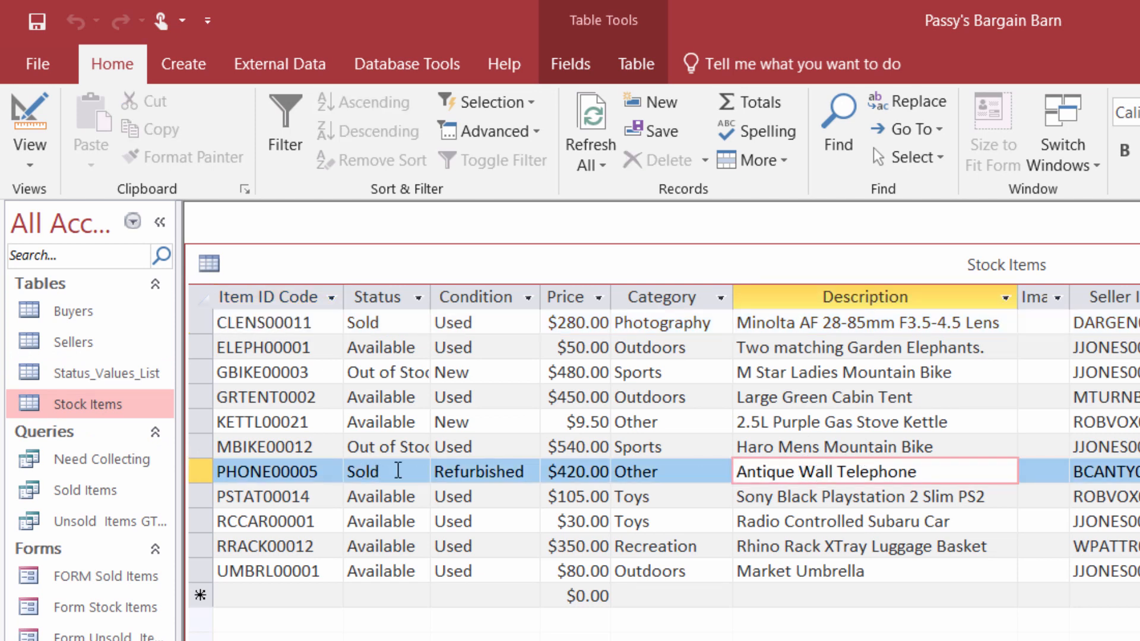
{"action": "left_click", "coordinate": [396, 472]}
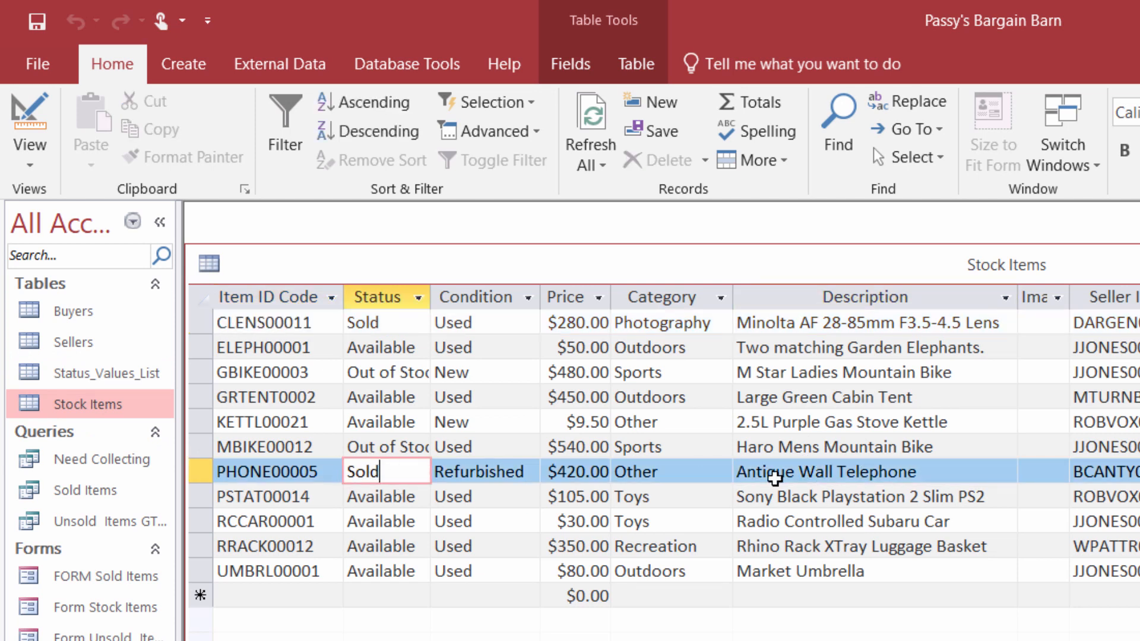
{"action": "key", "text": "ctrl+w"}
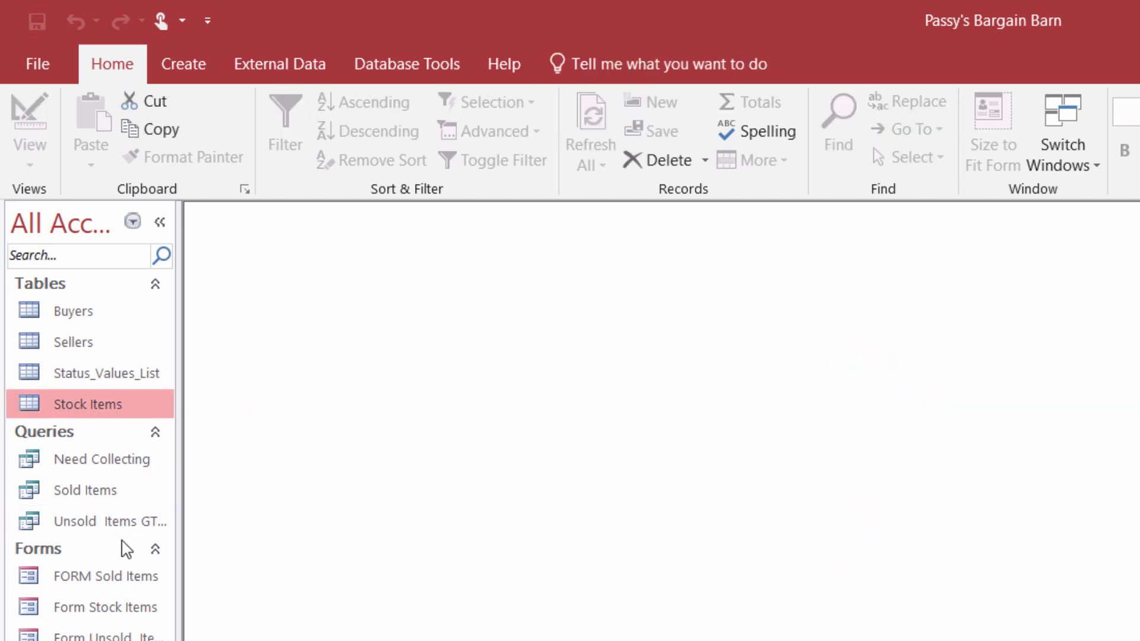
Reopen Form Stock Items and change the Status of item PHONE00005 to Available.
{"action": "double_click", "coordinate": [108, 606]}
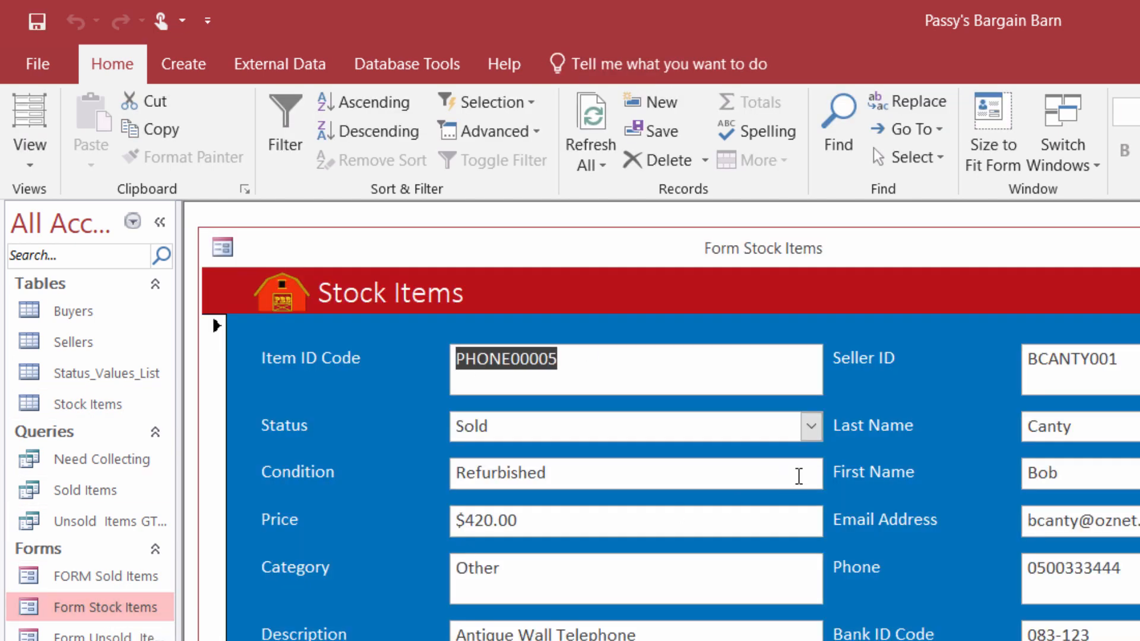
{"action": "left_click", "coordinate": [811, 426]}
{"action": "left_click", "coordinate": [585, 462]}
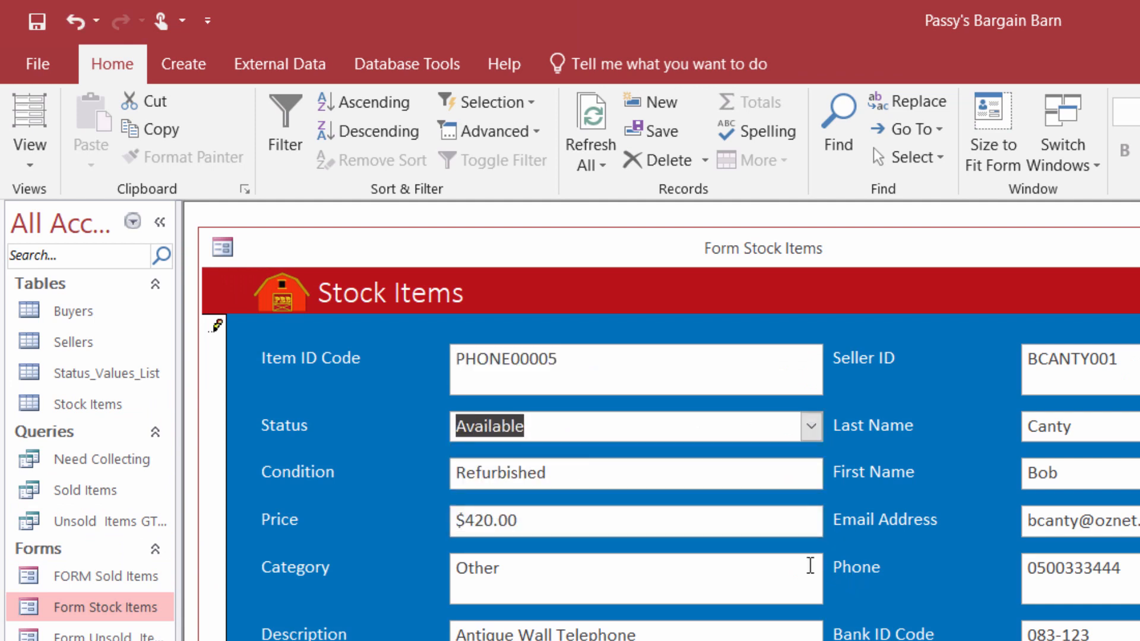
Replace the Status of item PHONE00005 with the unlisted value "In the Barn" and leave the field.
{"action": "left_click", "coordinate": [649, 427]}
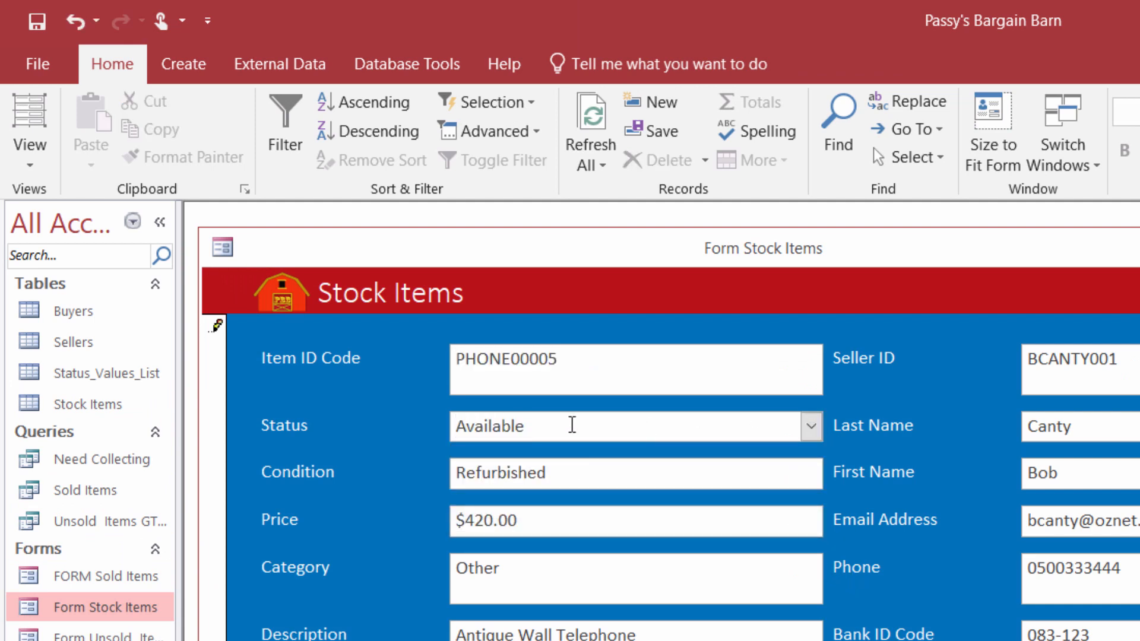
{"action": "key", "text": "BackSpace"}
{"action": "key", "text": "BackSpace"}
{"action": "key", "text": "BackSpace"}
{"action": "key", "text": "BackSpace"}
{"action": "key", "text": "BackSpace"}
{"action": "key", "text": "BackSpace"}
{"action": "key", "text": "BackSpace"}
{"action": "key", "text": "BackSpace"}
{"action": "key", "text": "BackSpace"}
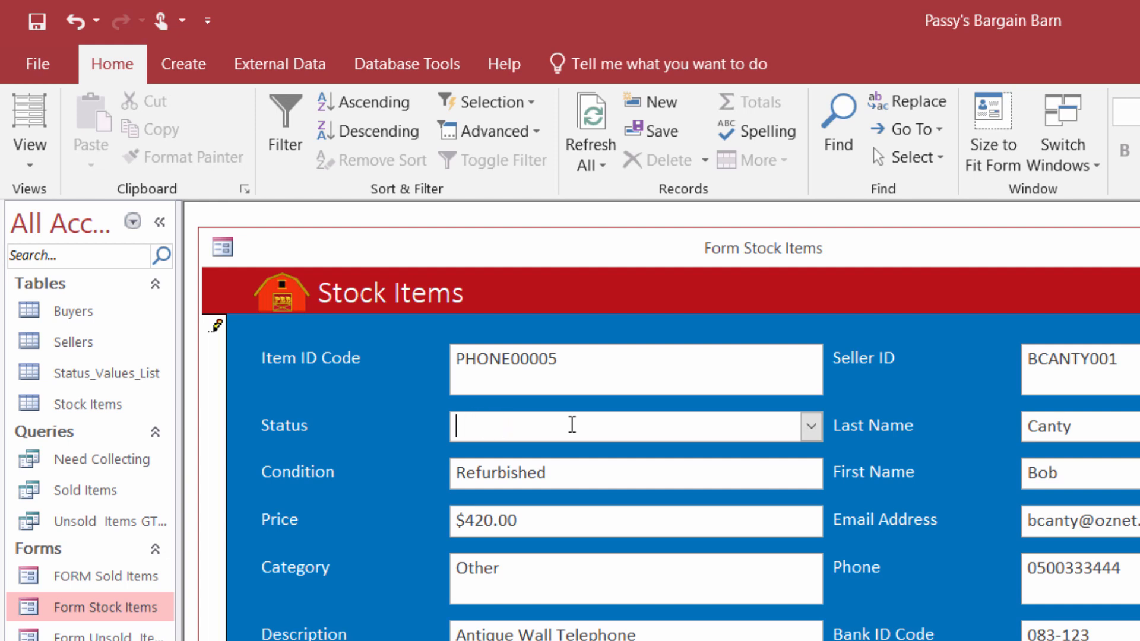
{"action": "type", "text": "In the Barn"}
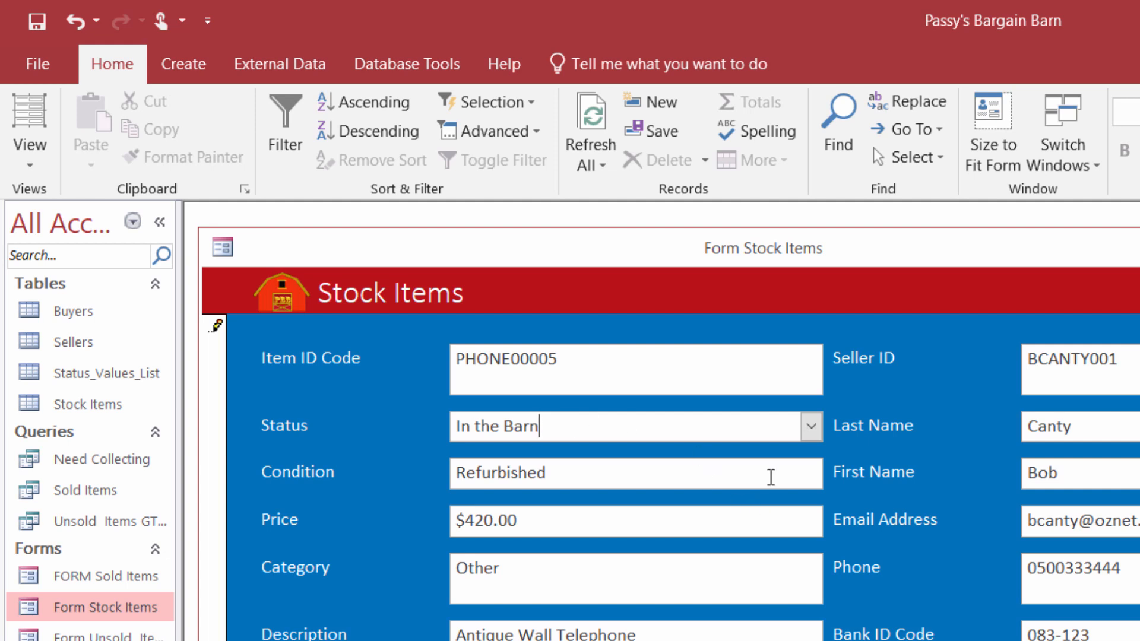
{"action": "left_click", "coordinate": [726, 474]}
{"action": "left_click", "coordinate": [586, 588]}
Browse forward to another stock record and back to PHONE00005 to check its stored Status.
{"action": "key", "text": "Page_Down"}
{"action": "key", "text": "Page_Down"}
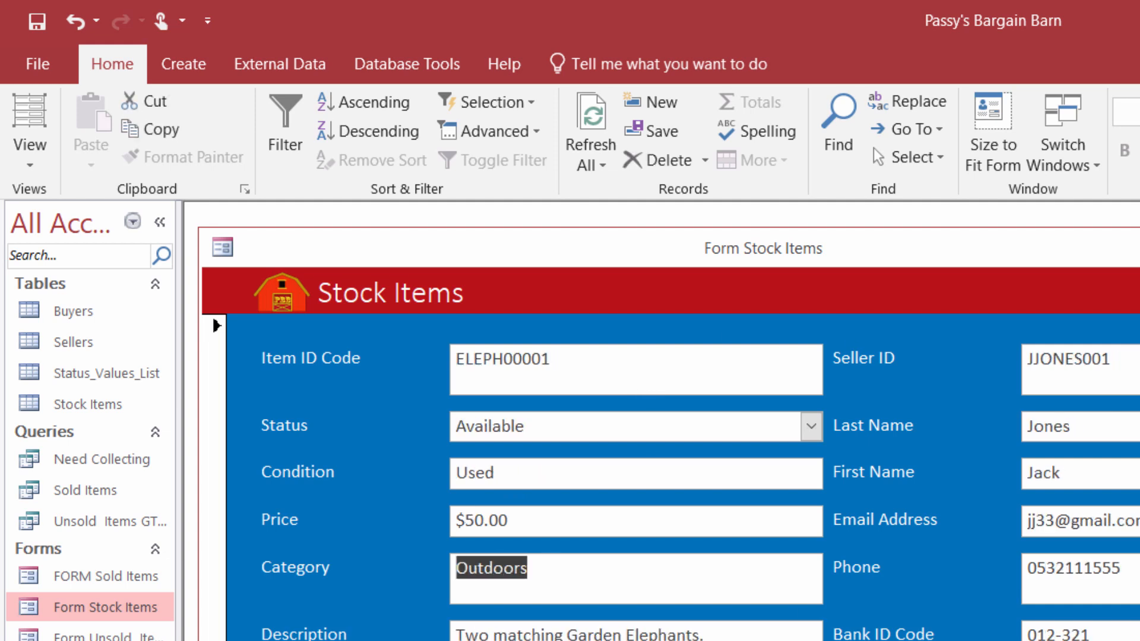
{"action": "key", "text": "Page_Up"}
{"action": "key", "text": "Page_Up"}
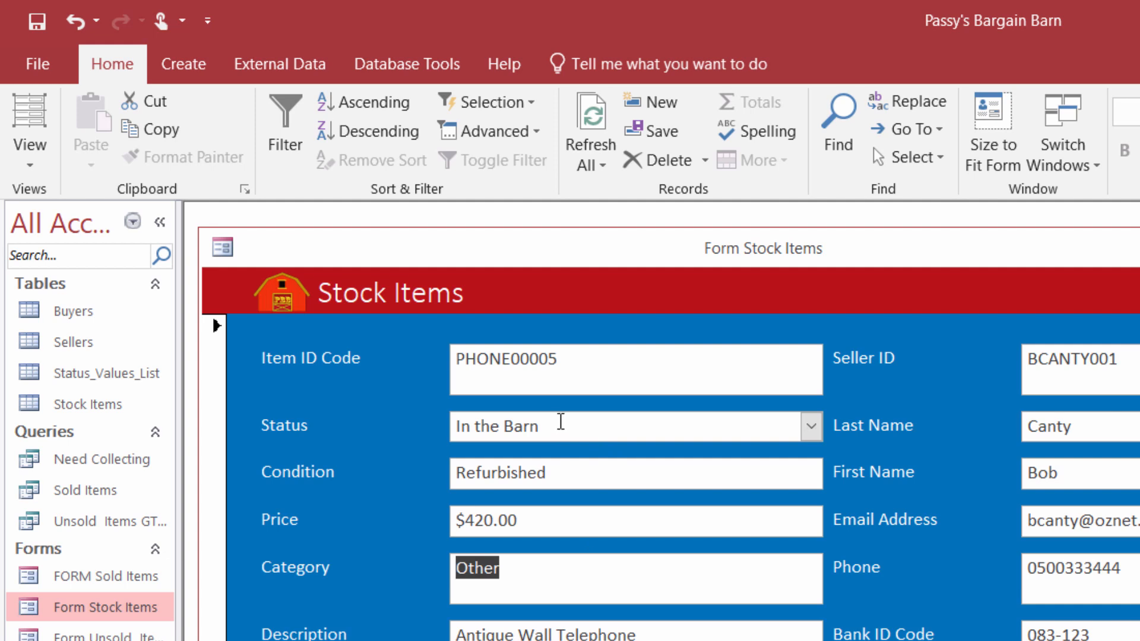
Set the Status of item PHONE00005 to the listed value Available and switch the form to Design View.
{"action": "left_click", "coordinate": [810, 426]}
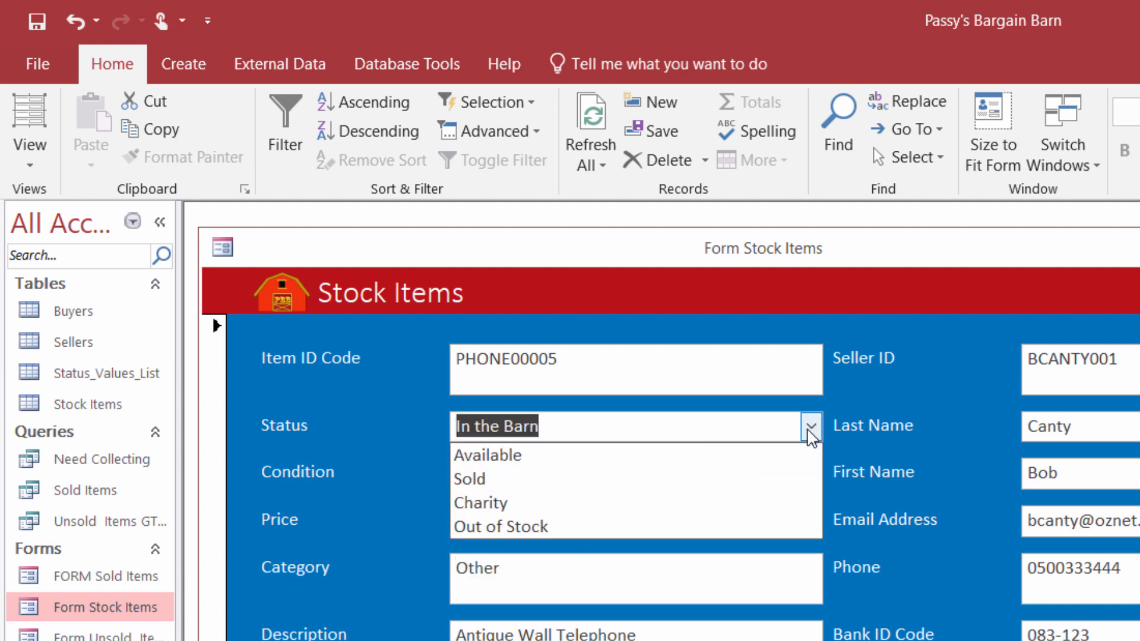
{"action": "left_click", "coordinate": [540, 458]}
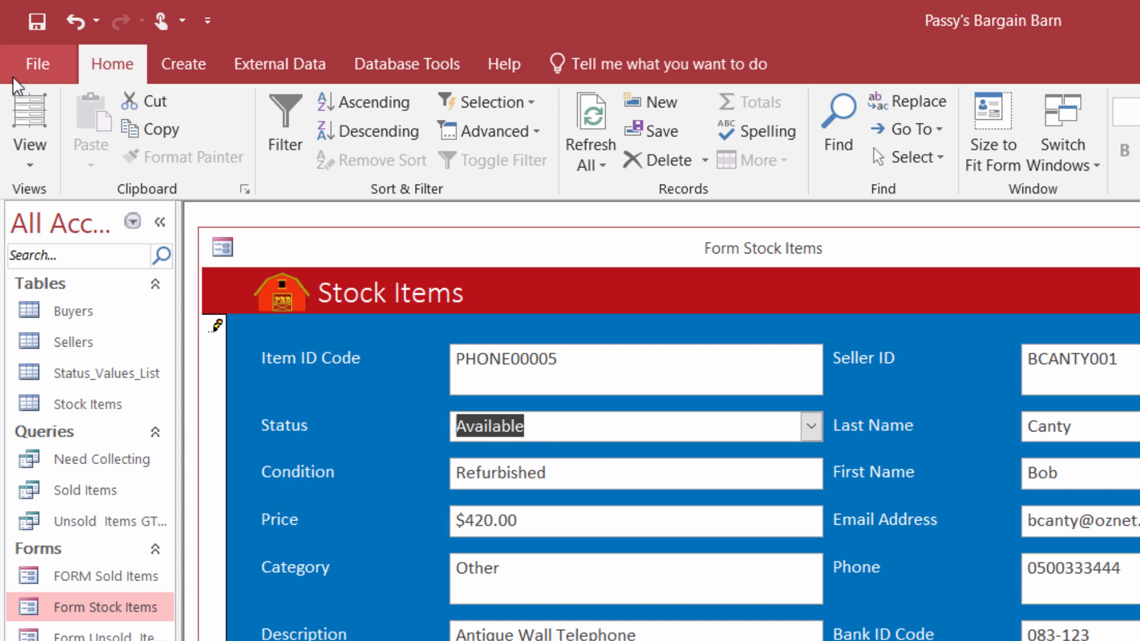
{"action": "left_click", "coordinate": [36, 166]}
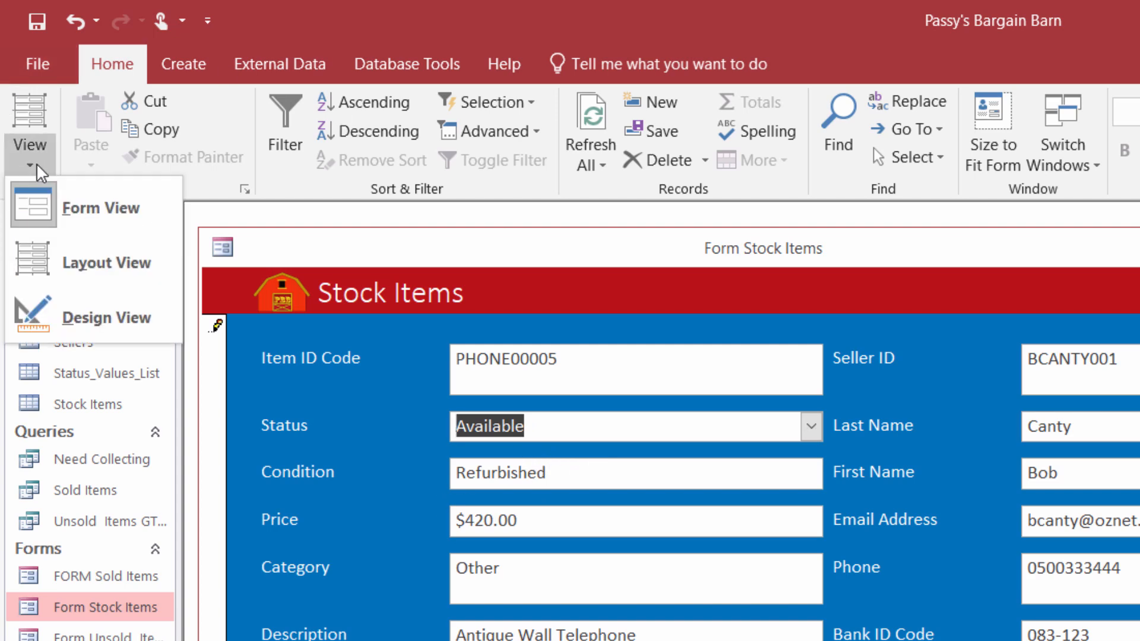
{"action": "left_click", "coordinate": [76, 317]}
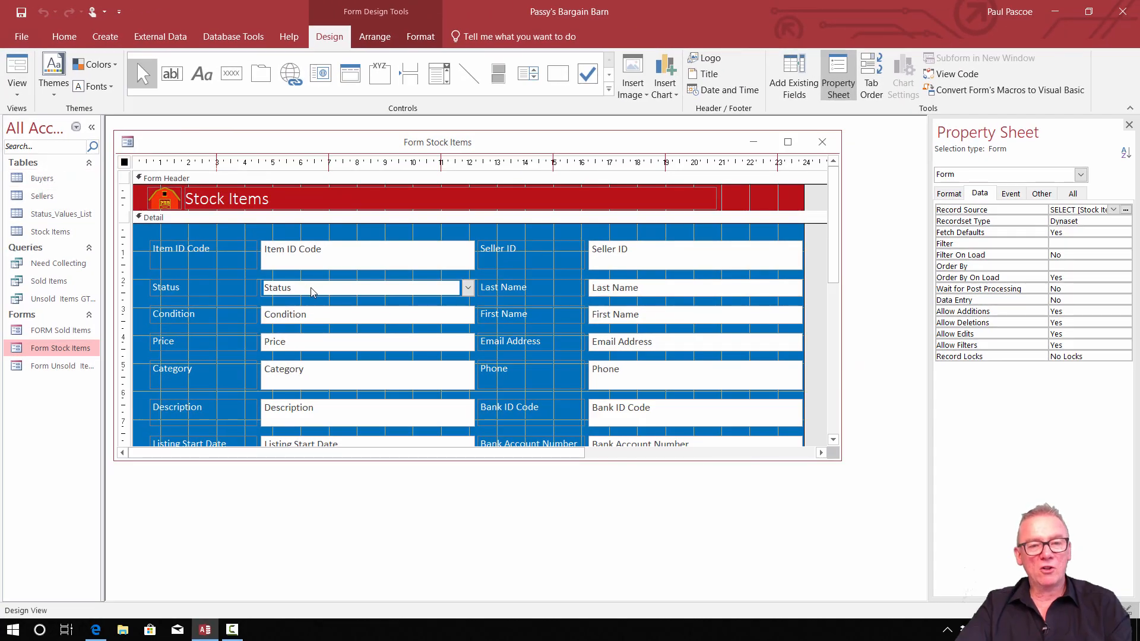
Set the Limit To List property of the Status combo box to Yes.
{"action": "left_click", "coordinate": [435, 412]}
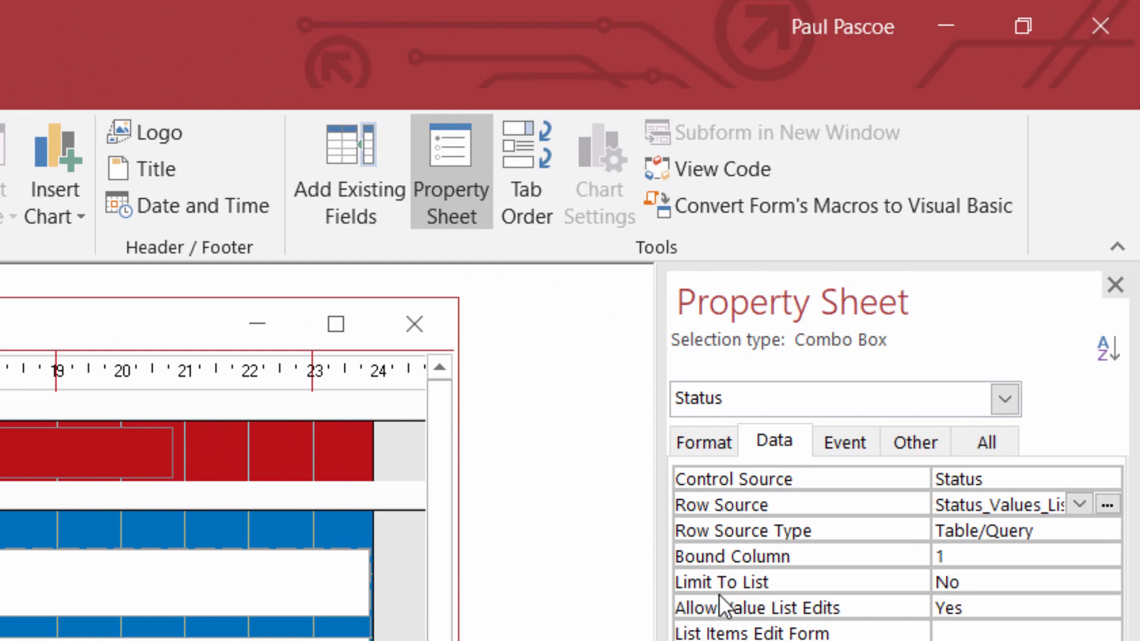
{"action": "left_click", "coordinate": [1036, 580]}
{"action": "left_click", "coordinate": [1107, 581]}
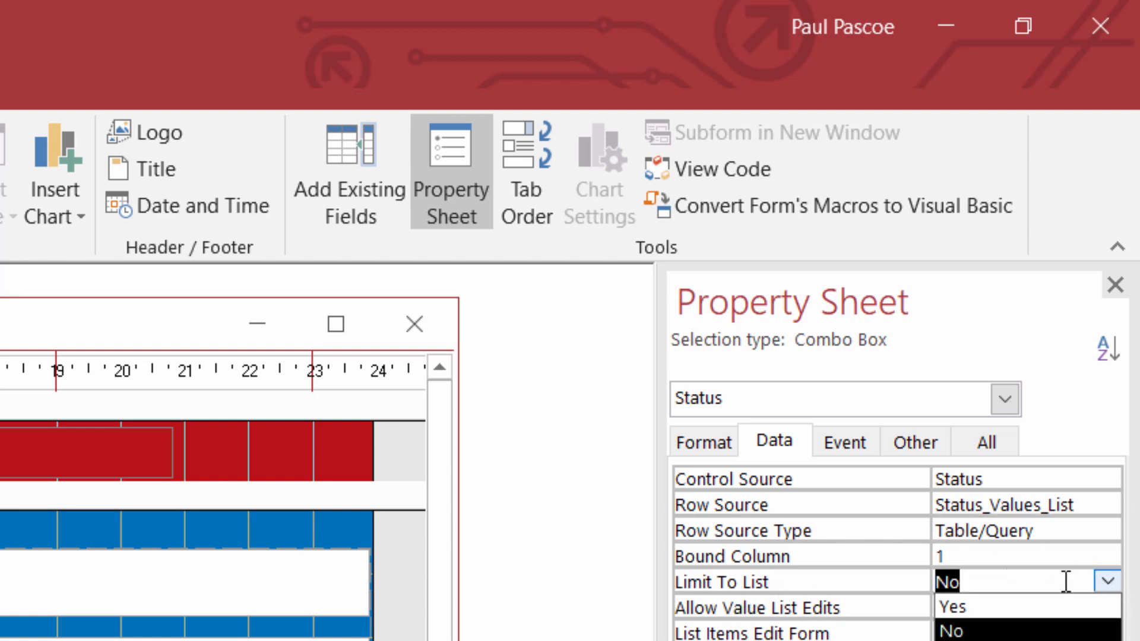
{"action": "left_click", "coordinate": [1023, 606]}
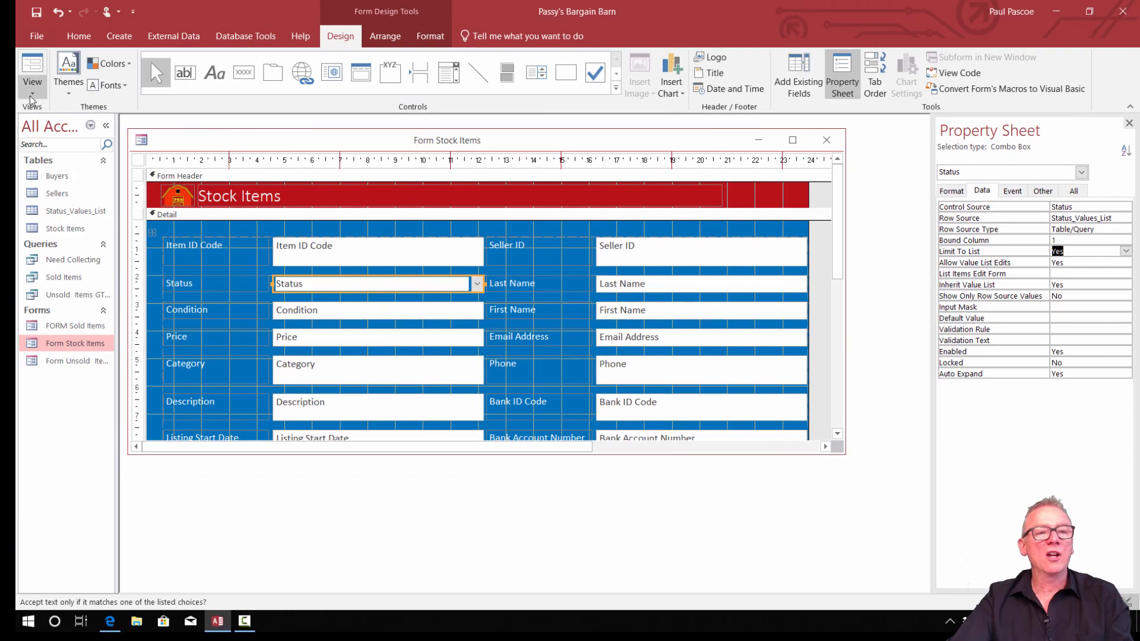
Switch Form Stock Items to Form View and set the Status of item PHONE00005 to Charity.
{"action": "left_click", "coordinate": [31, 96]}
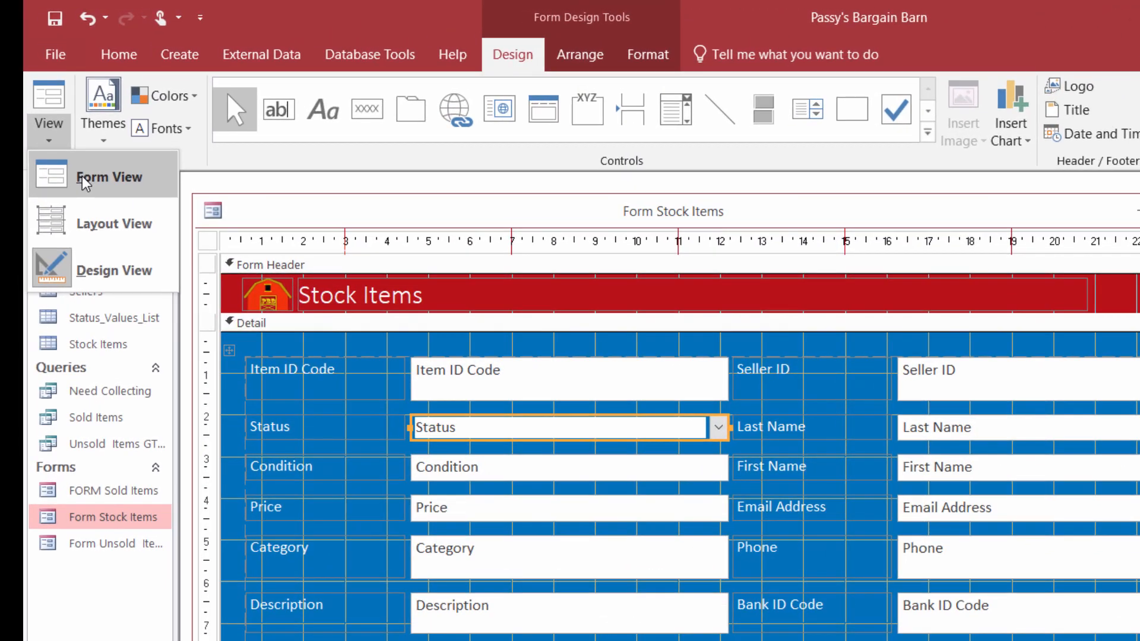
{"action": "left_click", "coordinate": [56, 117]}
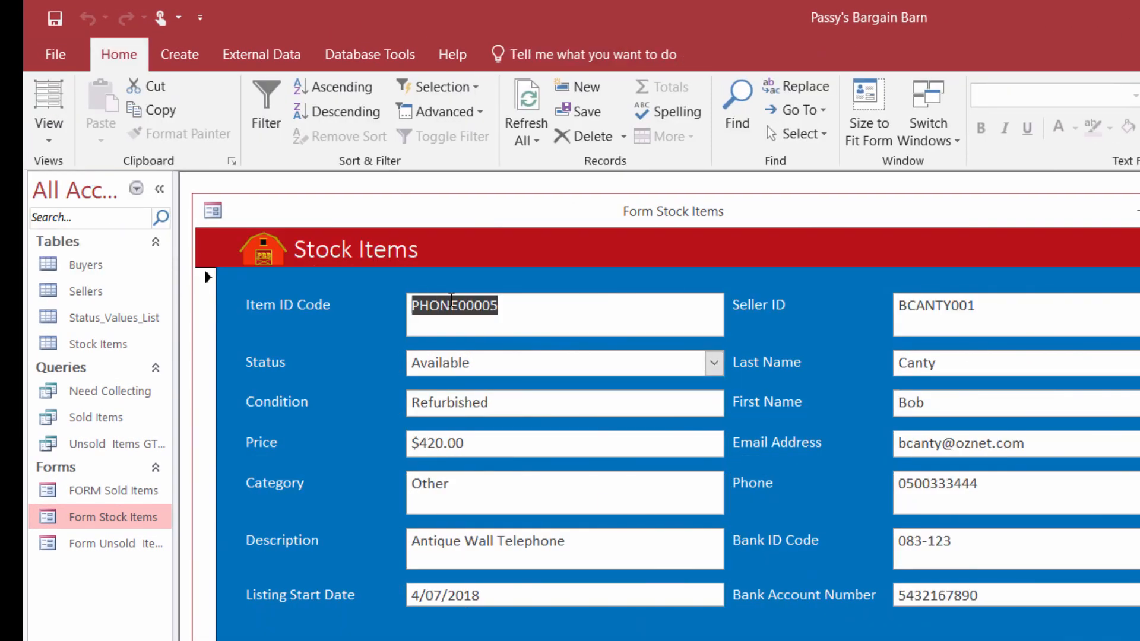
{"action": "left_click", "coordinate": [496, 361]}
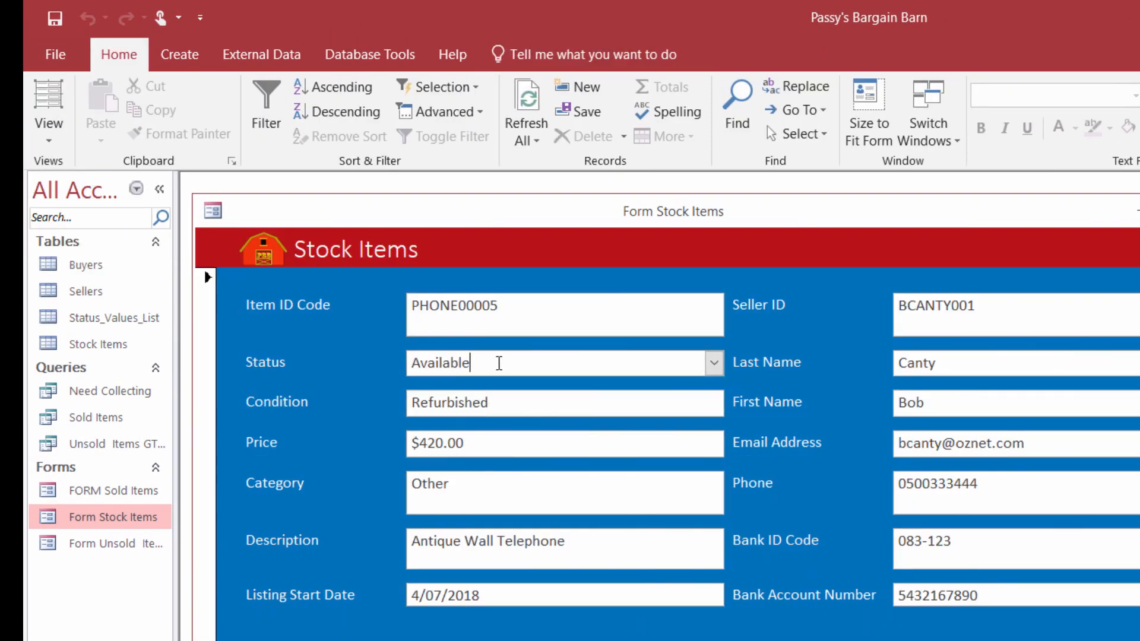
{"action": "left_click", "coordinate": [714, 362]}
{"action": "left_click", "coordinate": [508, 428]}
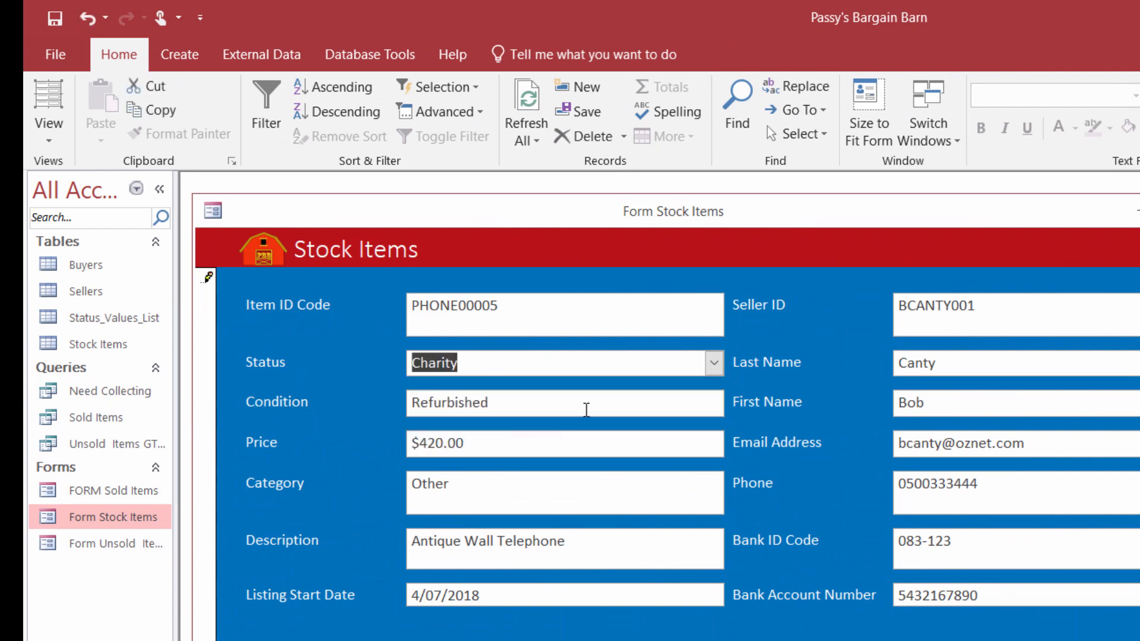
Try to replace the Status of item PHONE00005 with the unlisted value Given Away.
{"action": "left_click", "coordinate": [478, 363]}
{"action": "key", "text": "BackSpace"}
{"action": "key", "text": "BackSpace"}
{"action": "key", "text": "BackSpace"}
{"action": "key", "text": "BackSpace"}
{"action": "key", "text": "BackSpace"}
{"action": "key", "text": "BackSpace"}
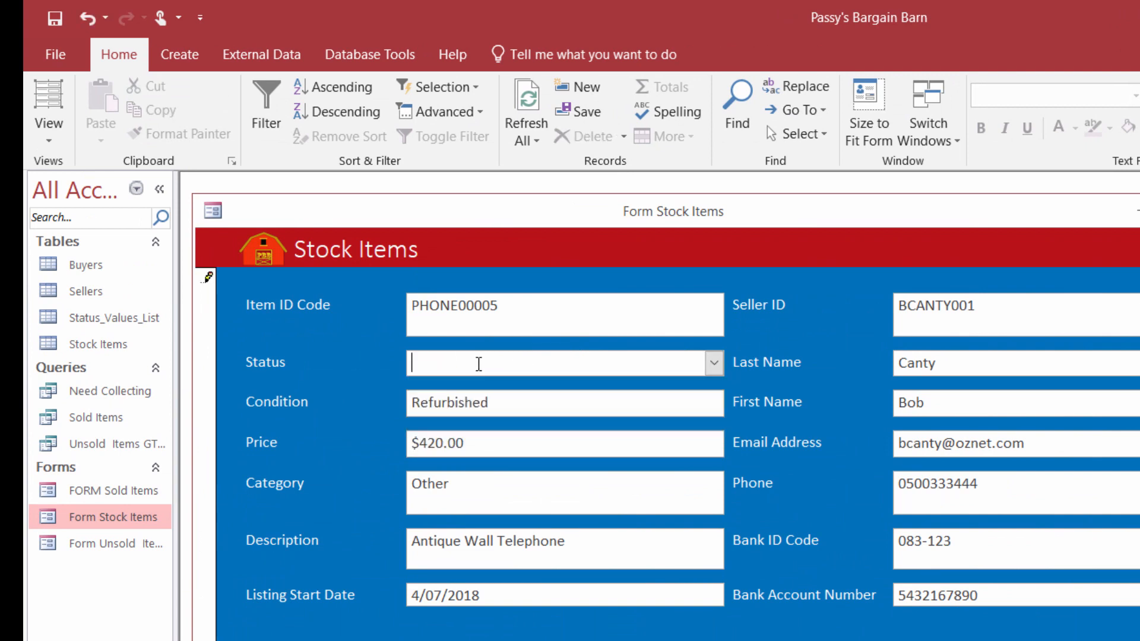
{"action": "type", "text": "Got Given Aw"}
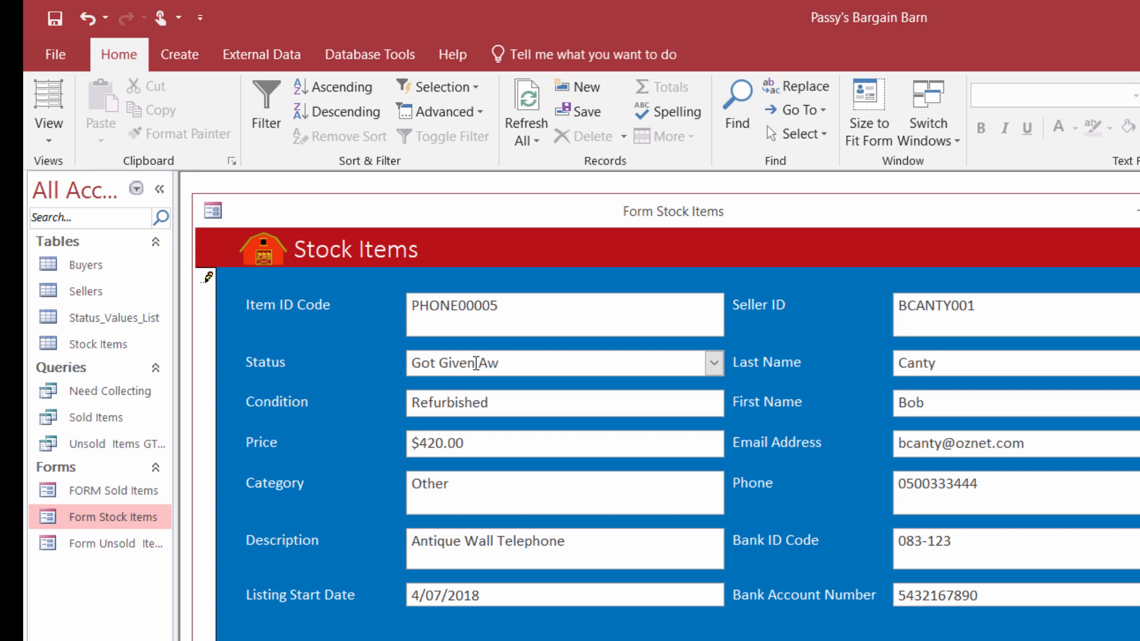
{"action": "key", "text": "BackSpace"}
{"action": "key", "text": "BackSpace"}
{"action": "key", "text": "BackSpace"}
{"action": "key", "text": "BackSpace"}
{"action": "key", "text": "BackSpace"}
{"action": "key", "text": "BackSpace"}
{"action": "key", "text": "BackSpace"}
{"action": "key", "text": "BackSpace"}
{"action": "key", "text": "BackSpace"}
{"action": "key", "text": "BackSpace"}
{"action": "key", "text": "BackSpace"}
{"action": "key", "text": "BackSpace"}
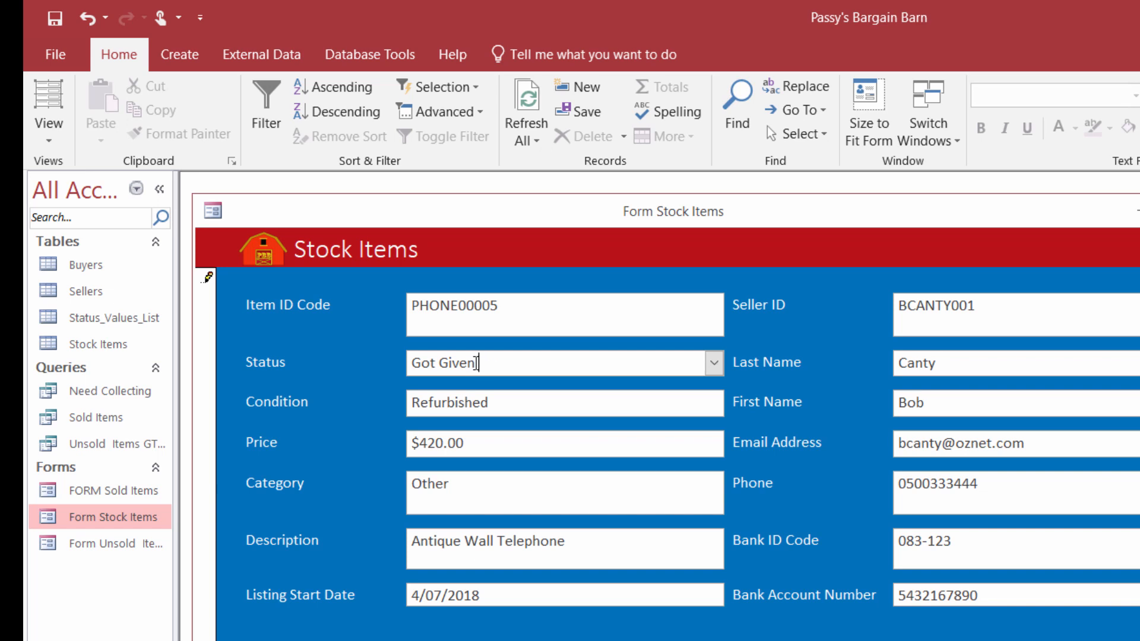
{"action": "key", "text": "BackSpace"}
{"action": "key", "text": "BackSpace"}
{"action": "key", "text": "BackSpace"}
{"action": "key", "text": "BackSpace"}
{"action": "key", "text": "BackSpace"}
{"action": "key", "text": "BackSpace"}
{"action": "key", "text": "BackSpace"}
{"action": "key", "text": "BackSpace"}
{"action": "key", "text": "BackSpace"}
{"action": "type", "text": "Given Away"}
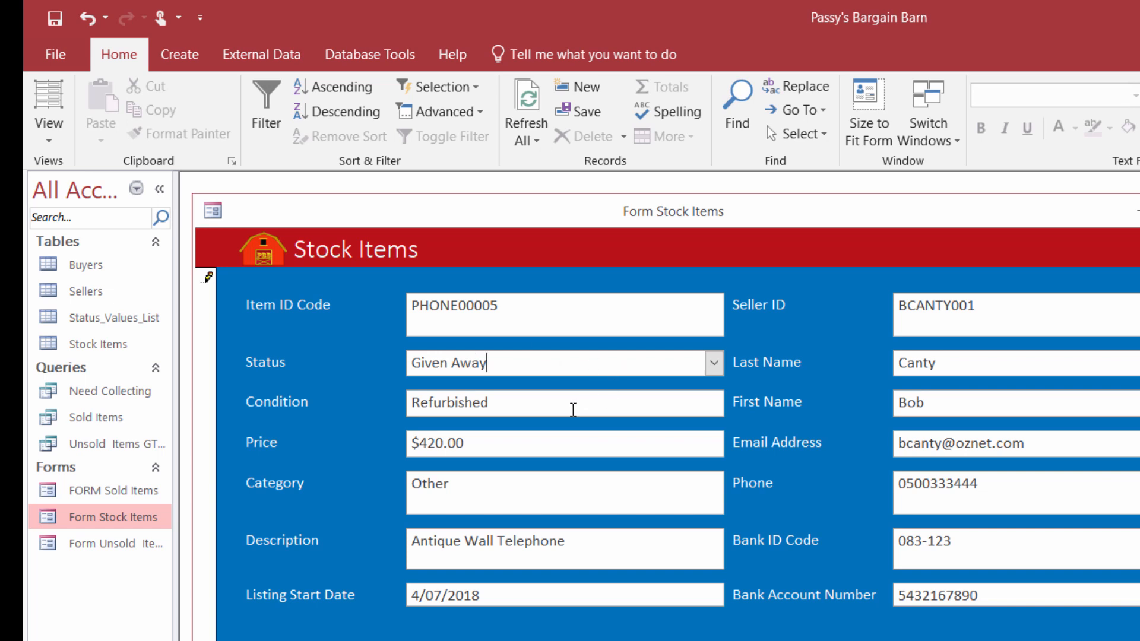
{"action": "left_click", "coordinate": [555, 412]}
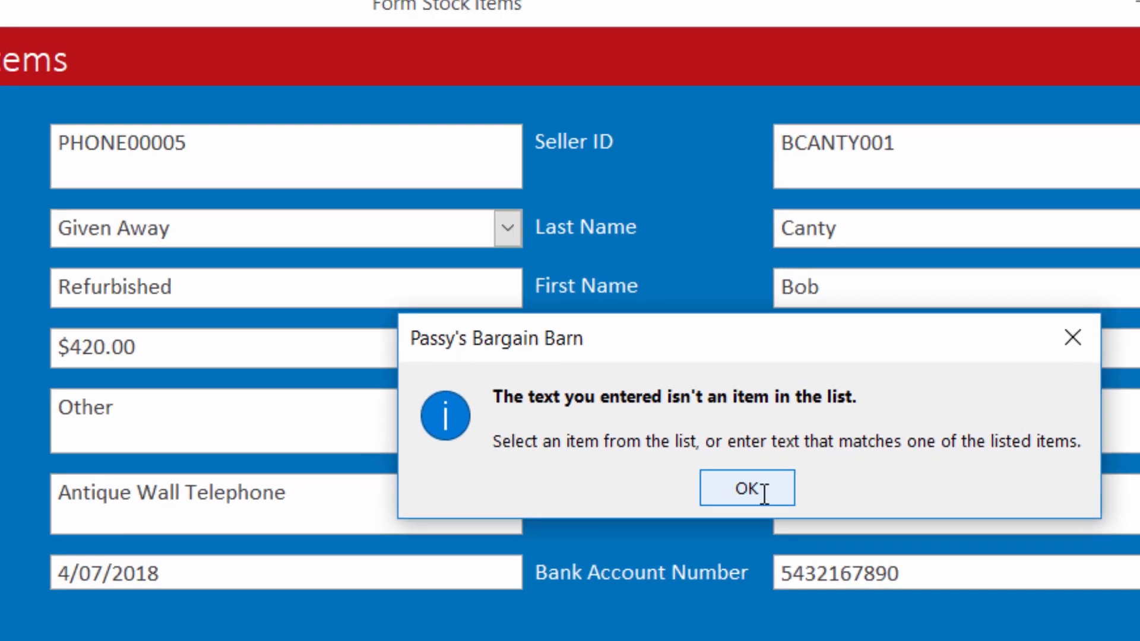
{"action": "left_click", "coordinate": [638, 444]}
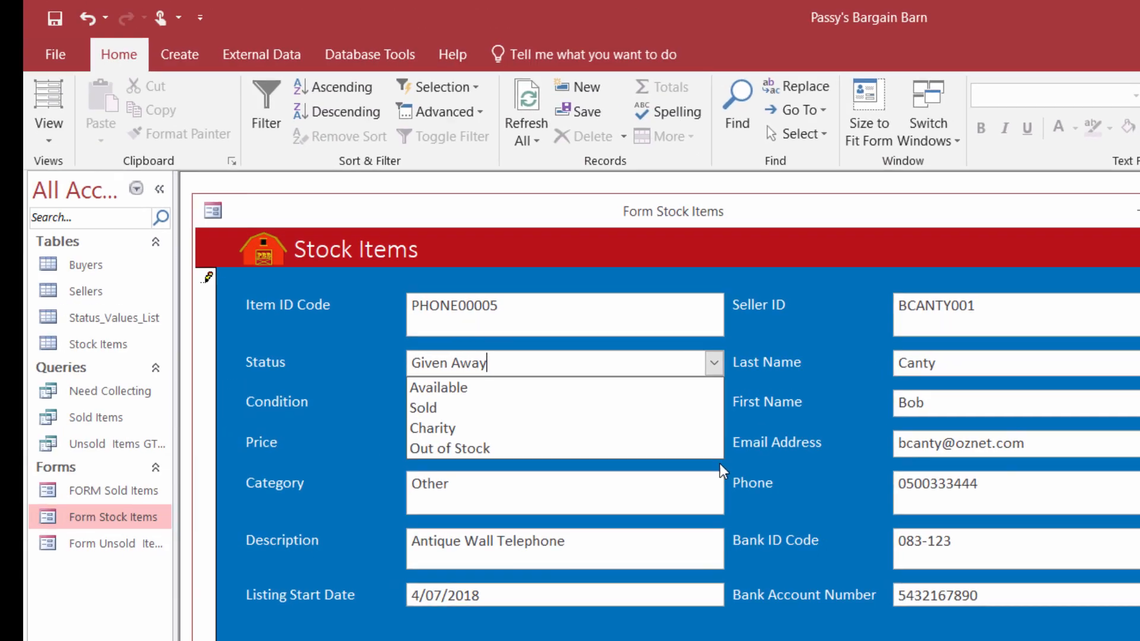
Pick Available as the Status of item PHONE00005, then save the record and close Form Stock Items.
{"action": "left_click", "coordinate": [440, 388]}
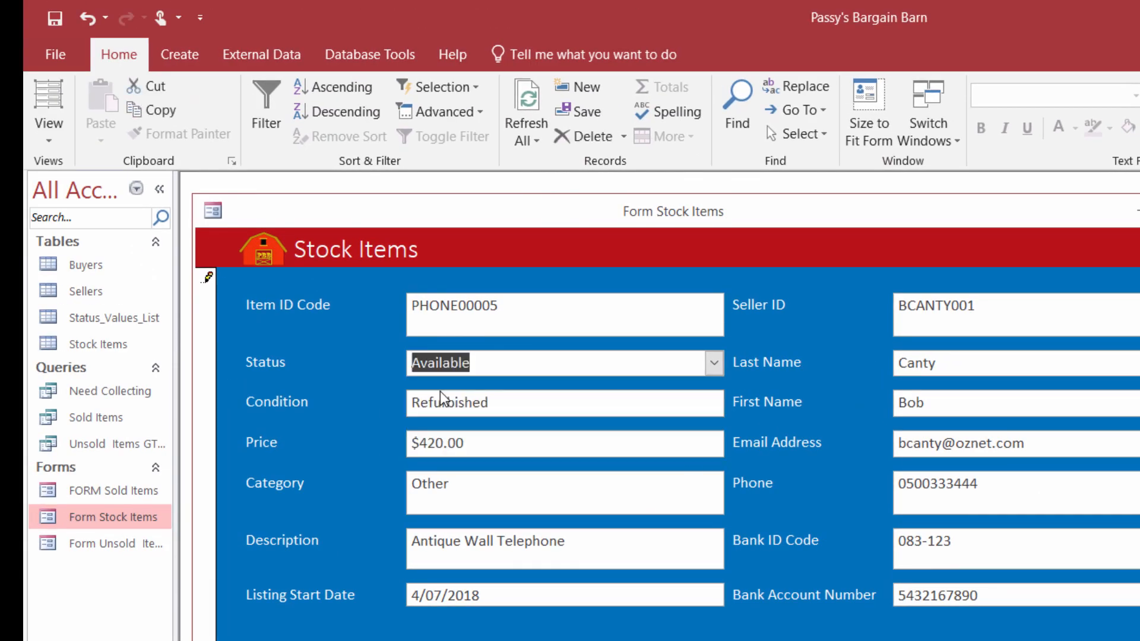
{"action": "left_click", "coordinate": [712, 363]}
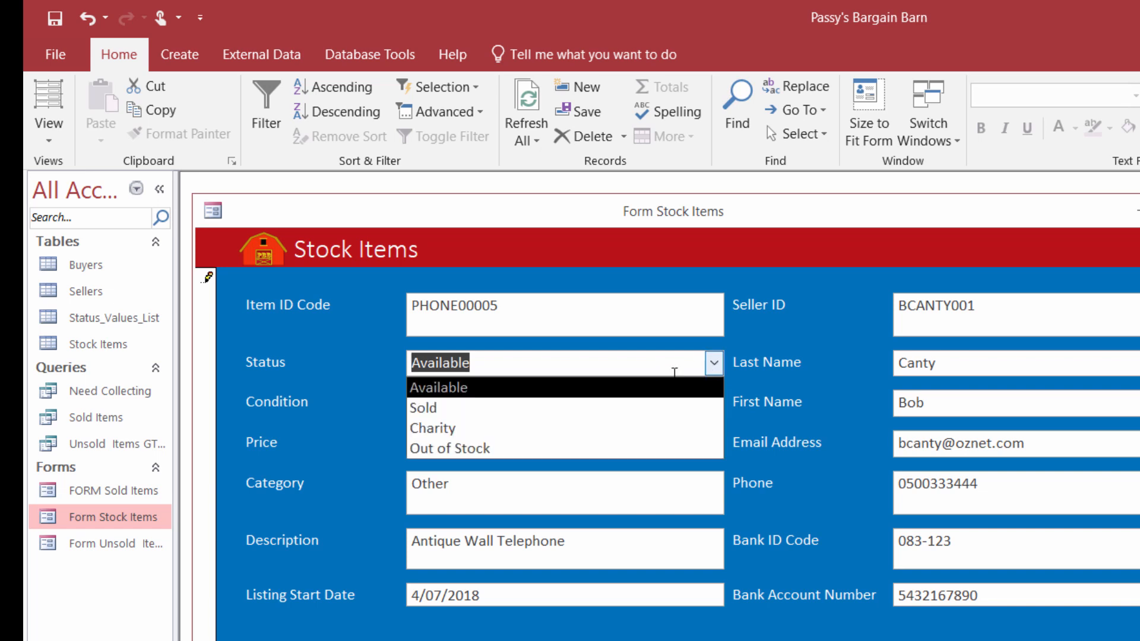
{"action": "left_click", "coordinate": [492, 427]}
{"action": "left_click", "coordinate": [714, 363]}
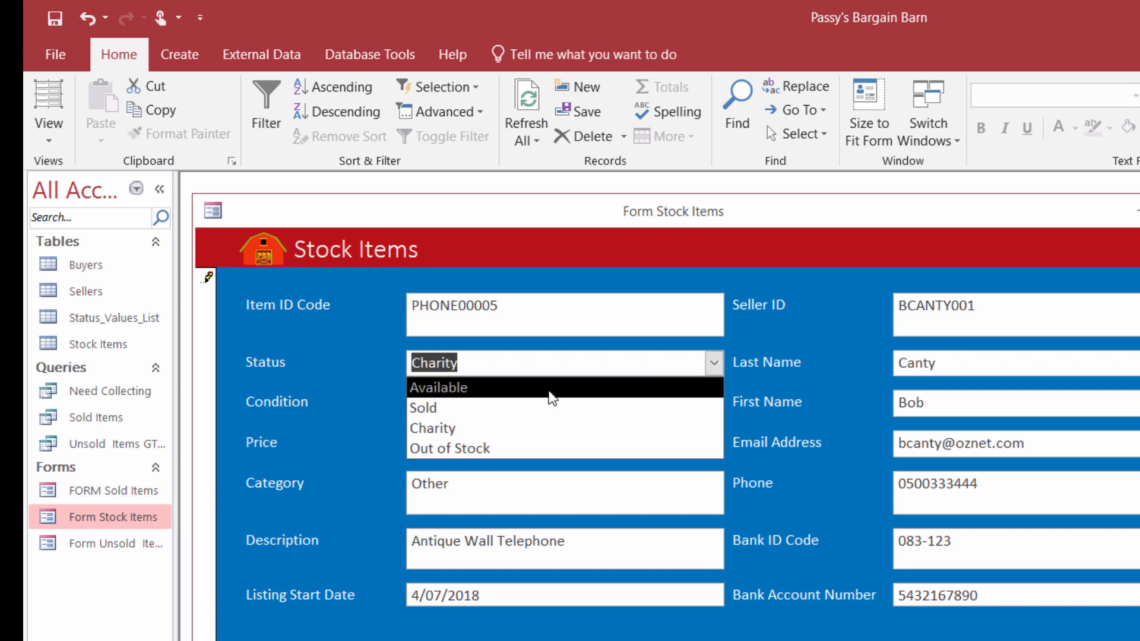
{"action": "left_click", "coordinate": [553, 389]}
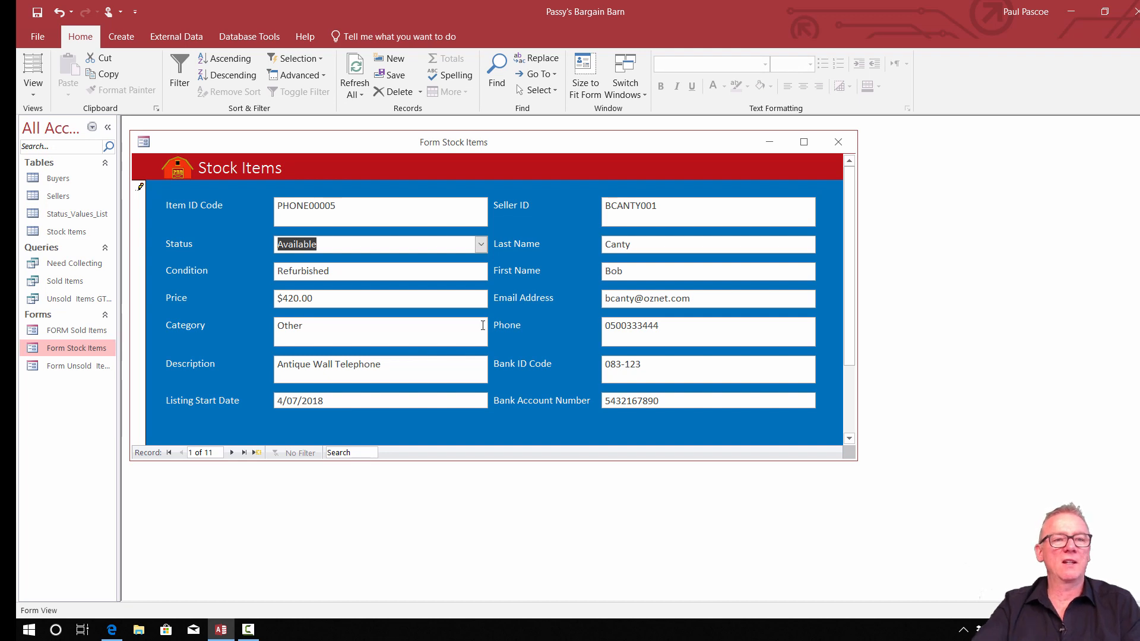
{"action": "left_click", "coordinate": [37, 12]}
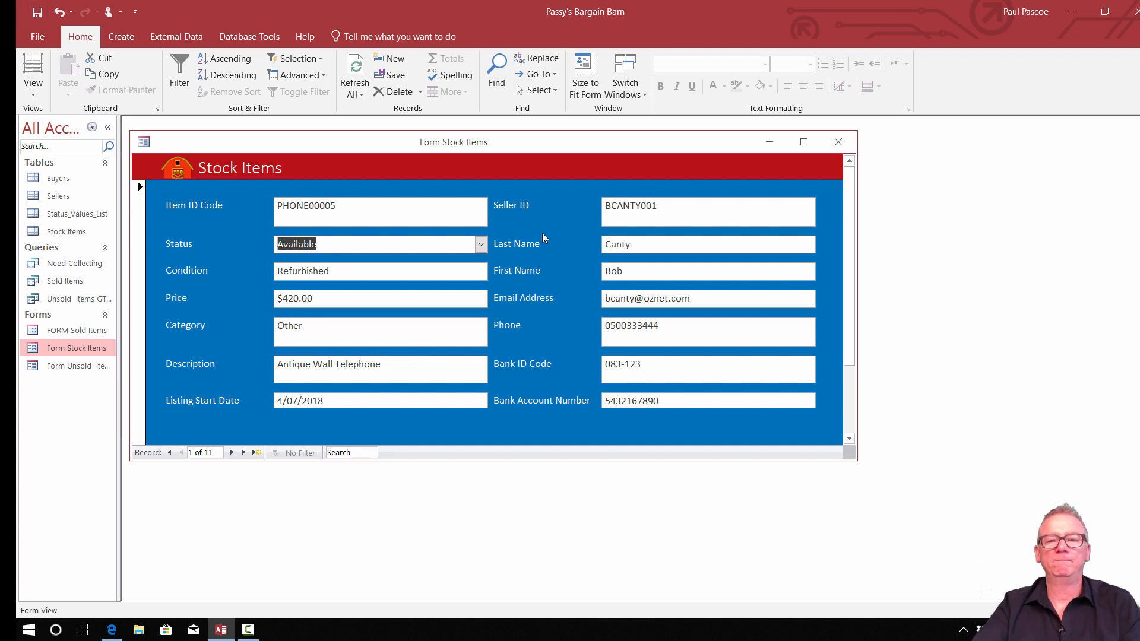
{"action": "left_click", "coordinate": [837, 143]}
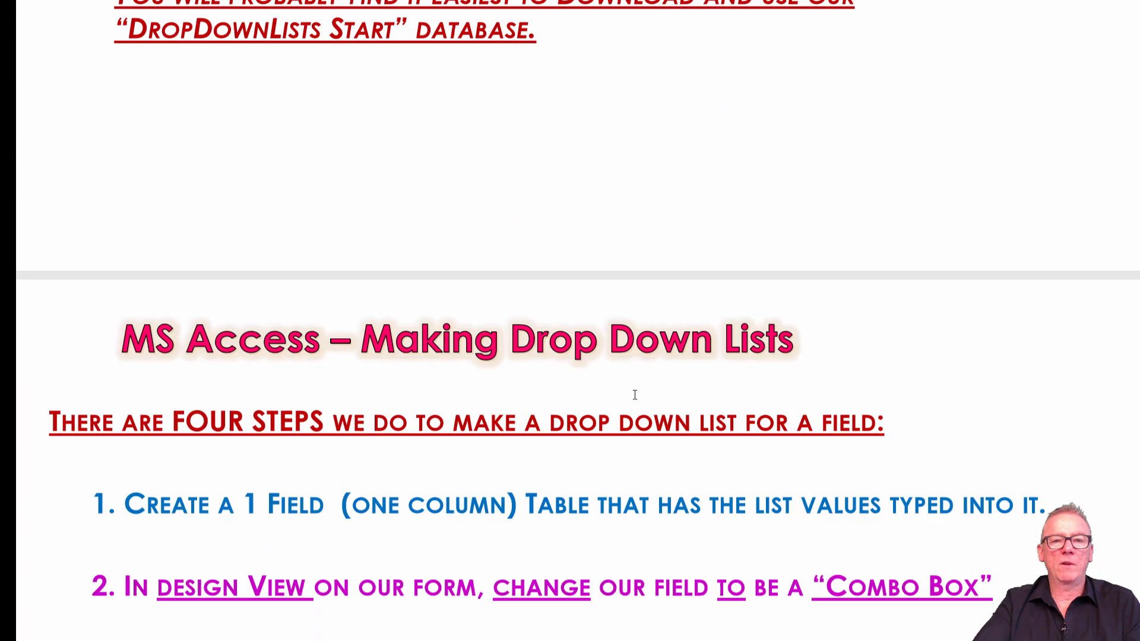
Check the lesson notes for the stock item Condition drop-down values, then return to the Access database.
{"action": "scroll", "coordinate": [635, 395], "scroll_direction": "up", "scroll_amount": 15}
{"action": "scroll", "coordinate": [650, 400], "scroll_direction": "down", "scroll_amount": 3}
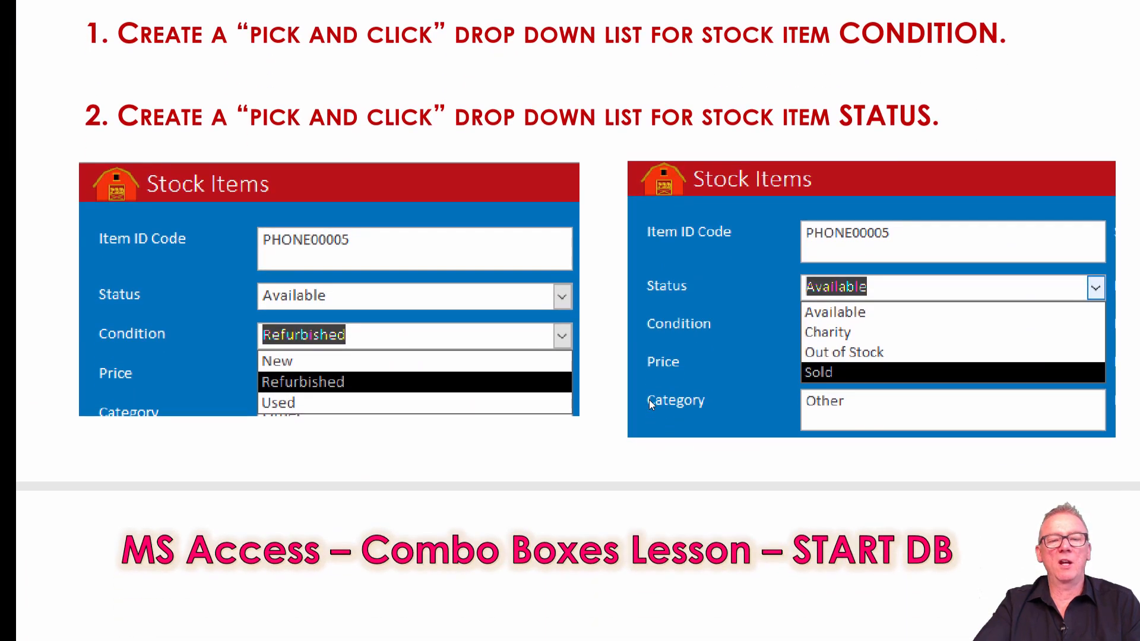
{"action": "scroll", "coordinate": [700, 372], "scroll_direction": "up", "scroll_amount": 2}
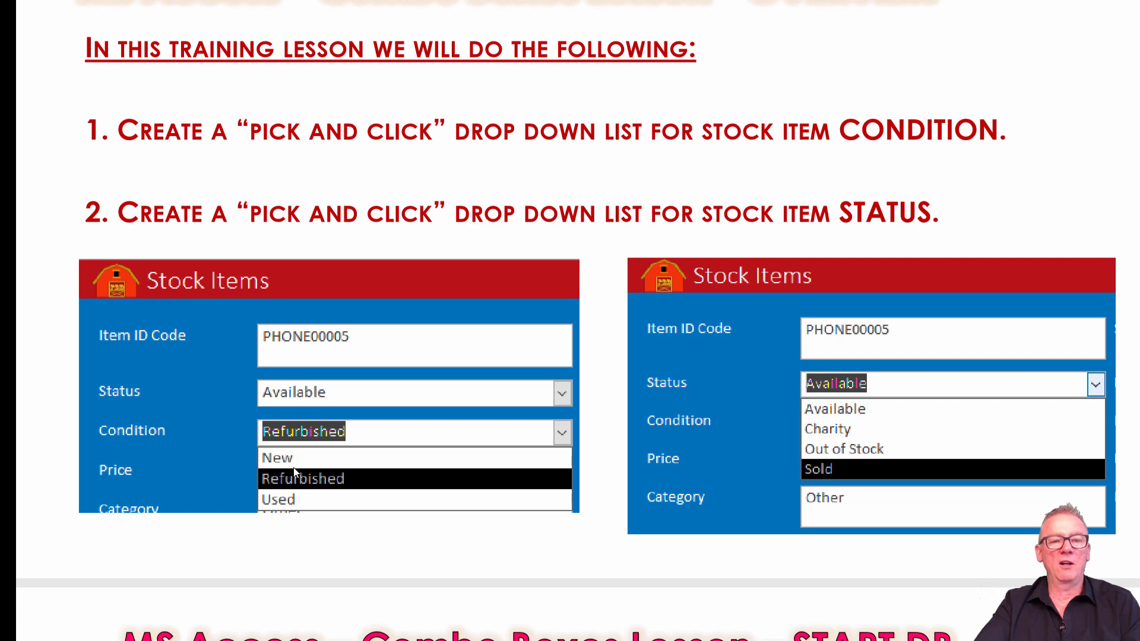
{"action": "key", "text": "alt+Tab"}
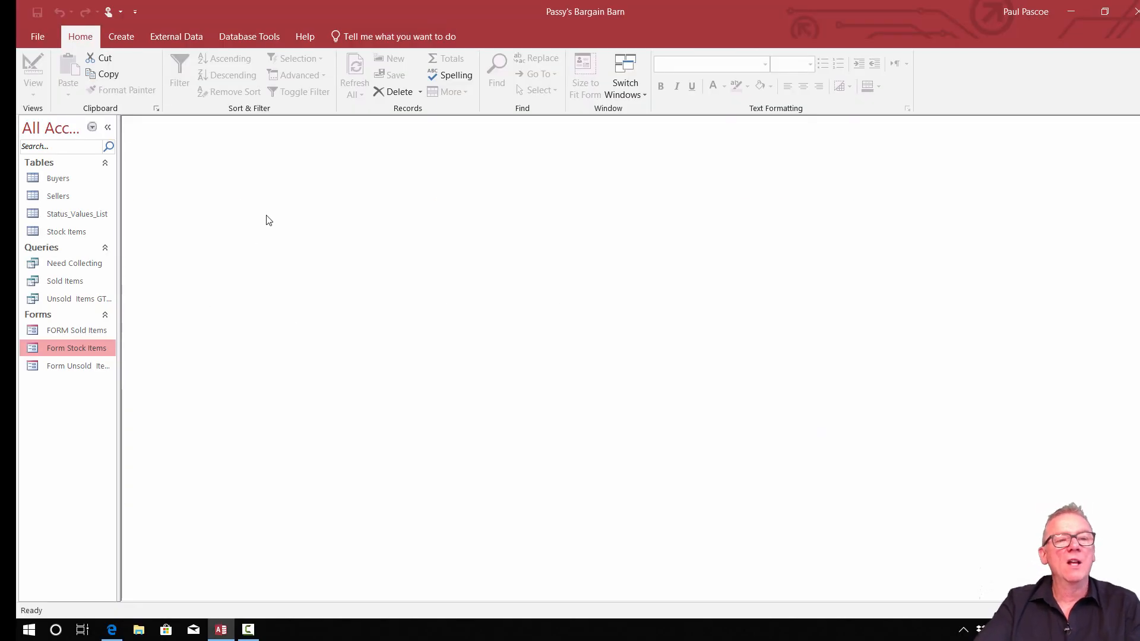
Create a new table and save it as ConditionListValues, opening it in Design View.
{"action": "left_click", "coordinate": [125, 41]}
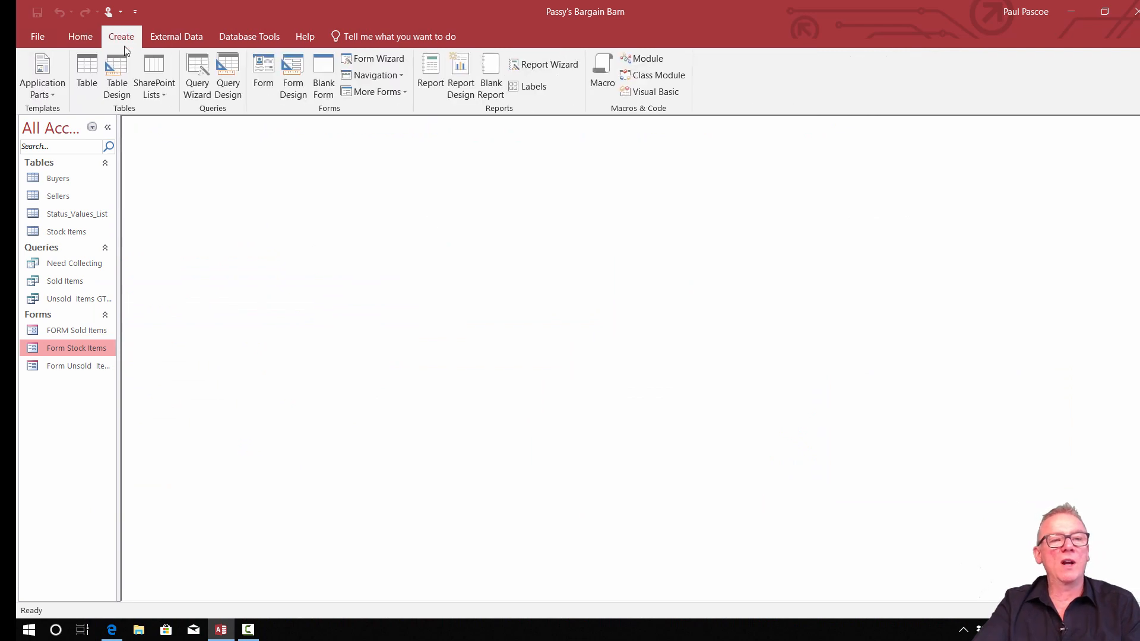
{"action": "left_click", "coordinate": [92, 80]}
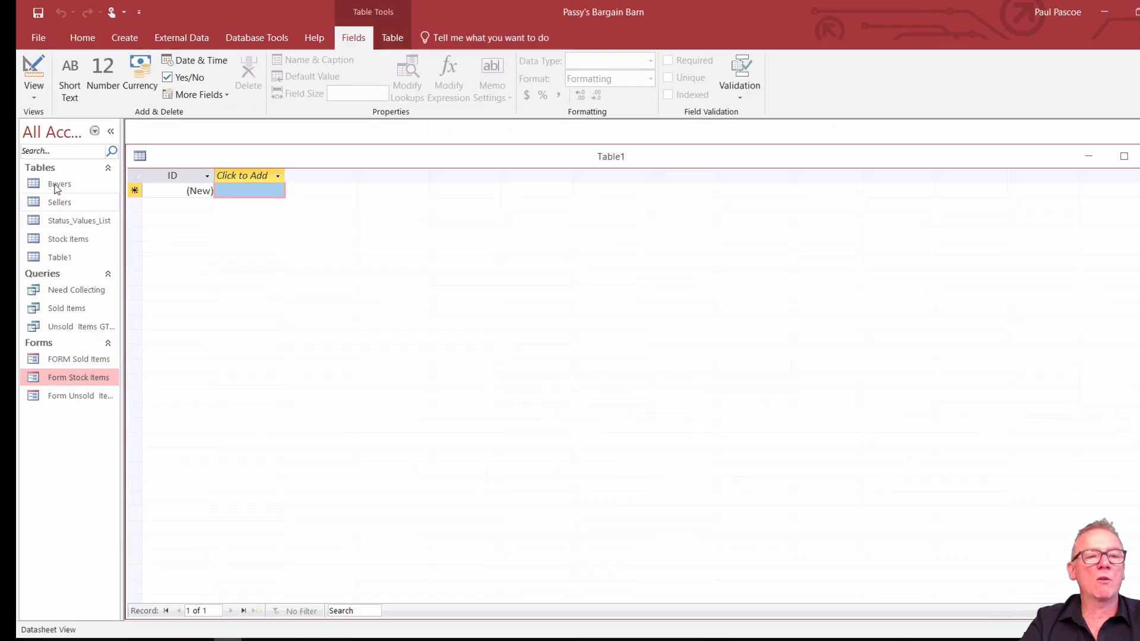
{"action": "left_click", "coordinate": [34, 89]}
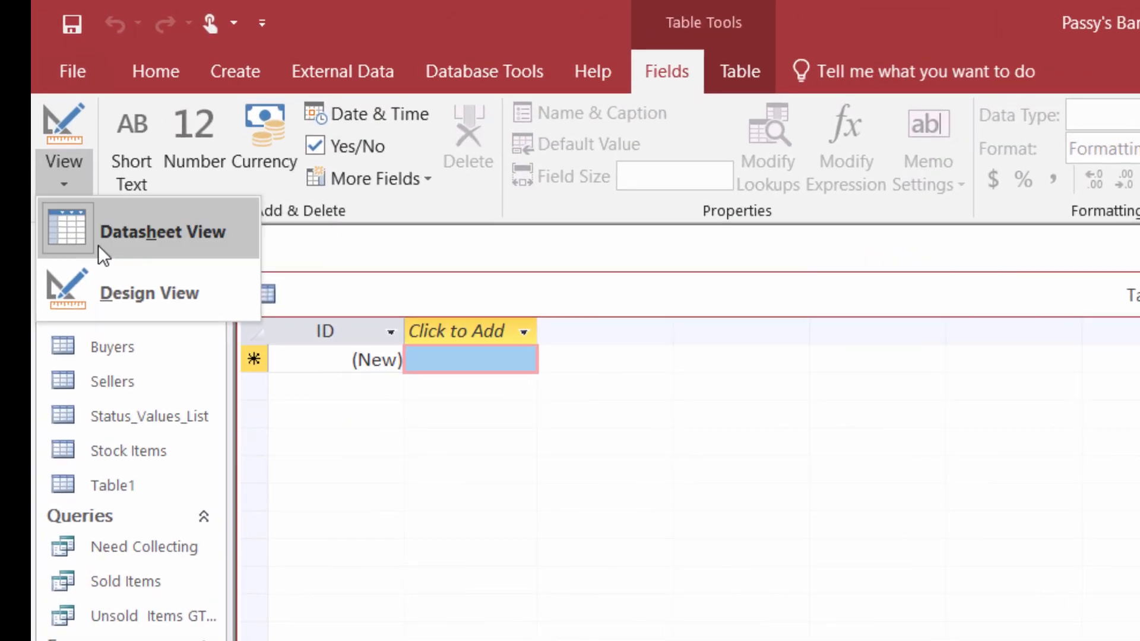
{"action": "left_click", "coordinate": [52, 156]}
{"action": "left_click", "coordinate": [1042, 426]}
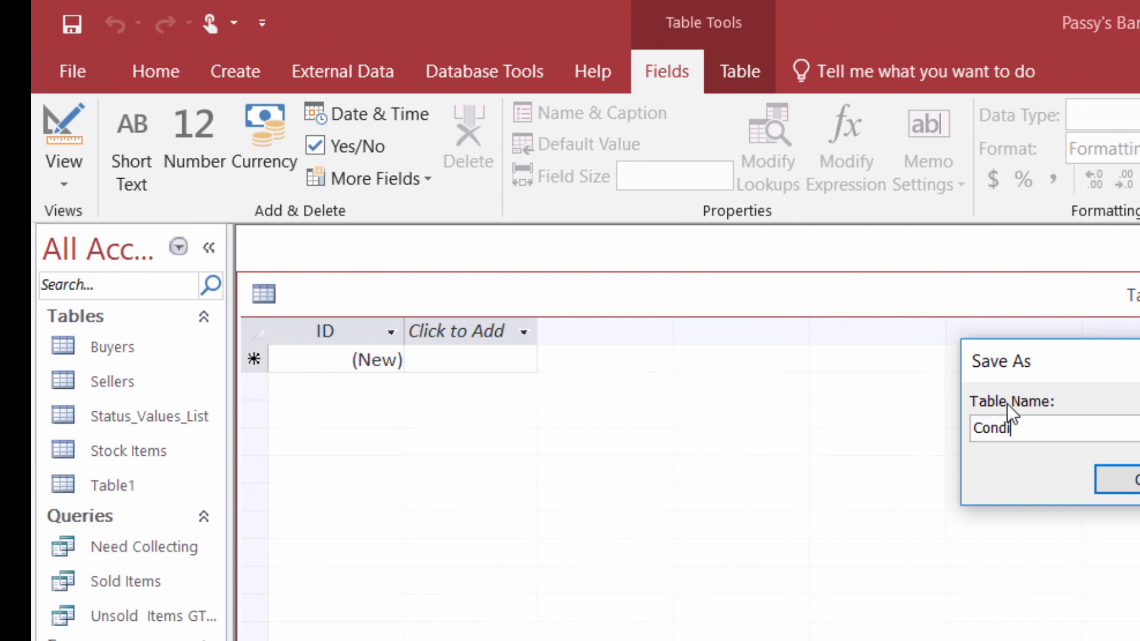
{"action": "type", "text": "ConditionListValues"}
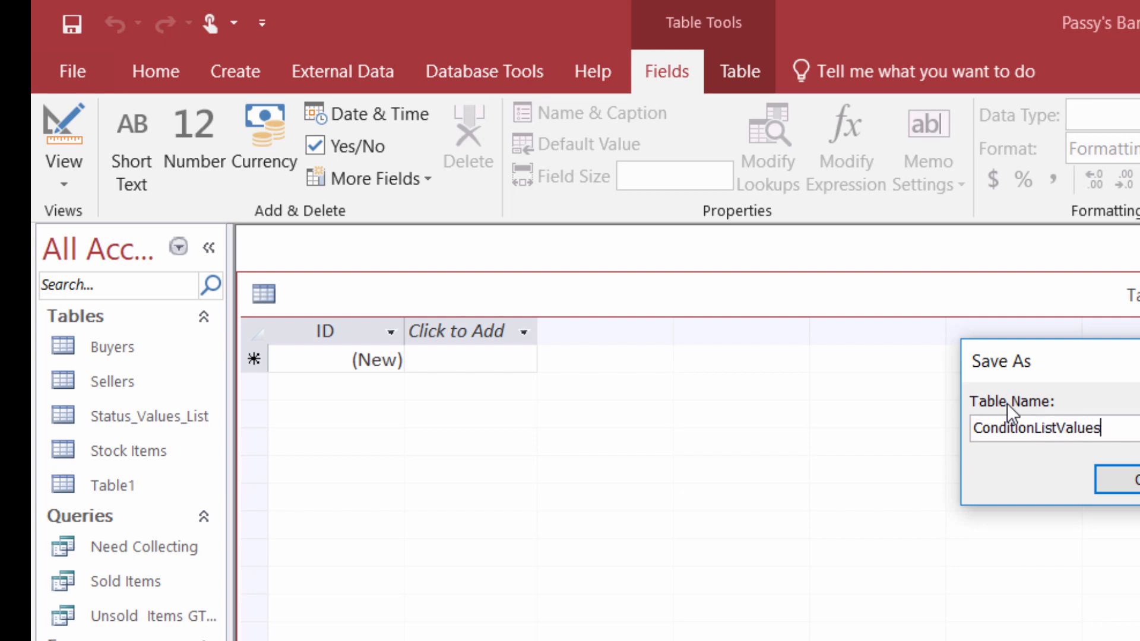
{"action": "left_click", "coordinate": [1104, 498]}
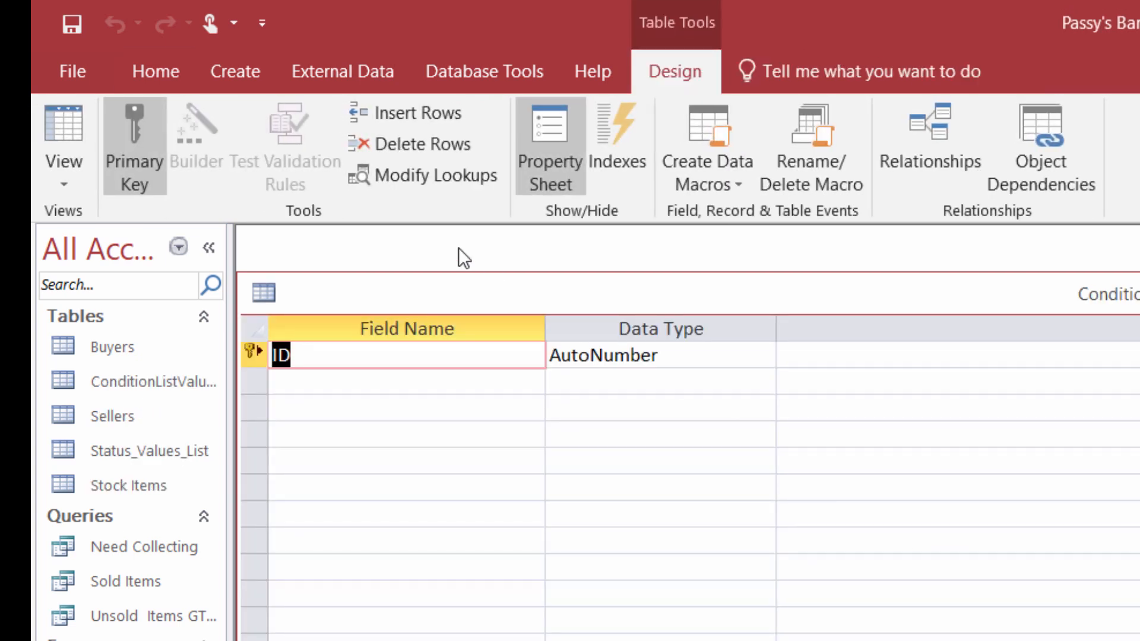
Remove the primary key from the ID field and rename the field as ConditionValue.
{"action": "left_click", "coordinate": [254, 355]}
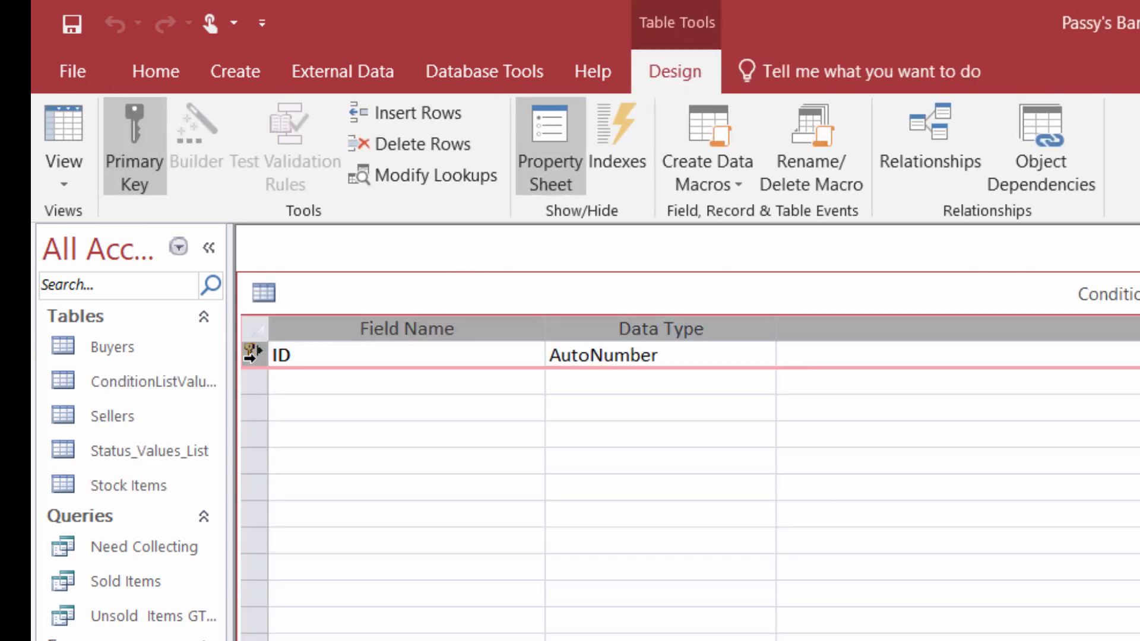
{"action": "left_click", "coordinate": [153, 181]}
{"action": "left_click", "coordinate": [315, 350]}
{"action": "key", "text": "BackSpace"}
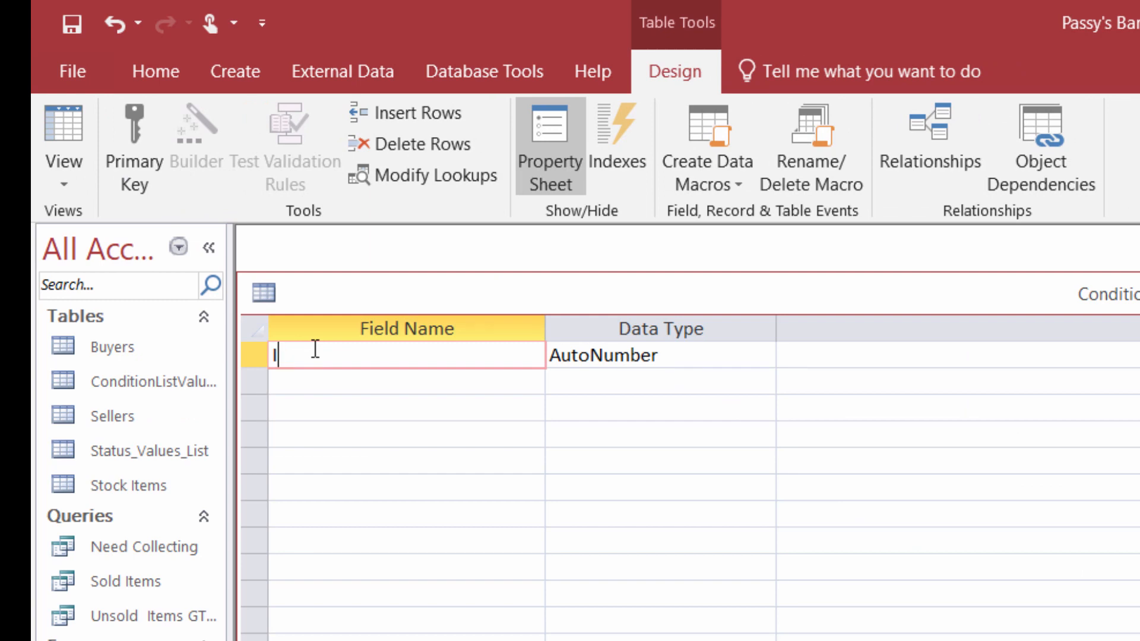
{"action": "key", "text": "BackSpace"}
{"action": "type", "text": "ConditionValue"}
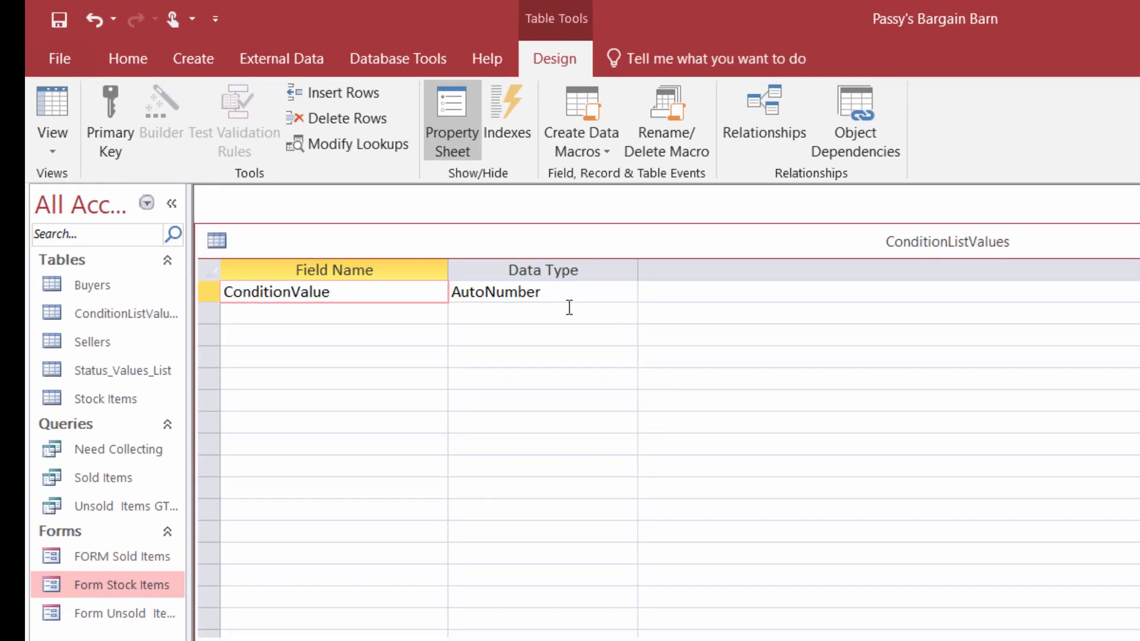
Set the data type of ConditionValue to Short Text, then save the table and switch it to Datasheet View.
{"action": "left_click", "coordinate": [572, 292]}
{"action": "left_click", "coordinate": [572, 314]}
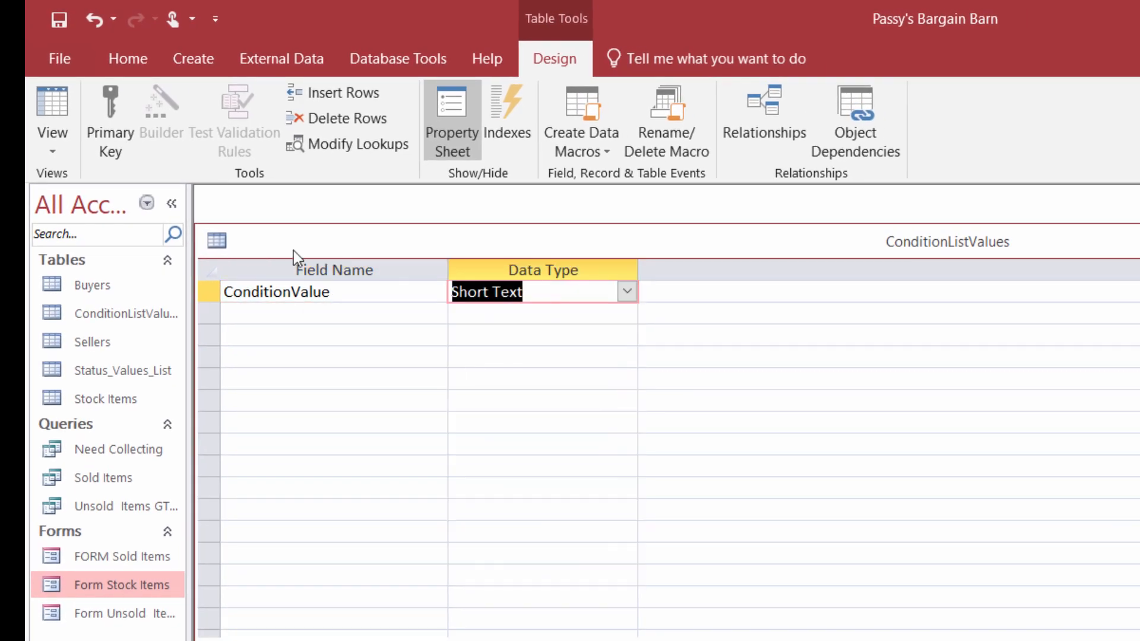
{"action": "left_click", "coordinate": [74, 151]}
{"action": "left_click", "coordinate": [89, 186]}
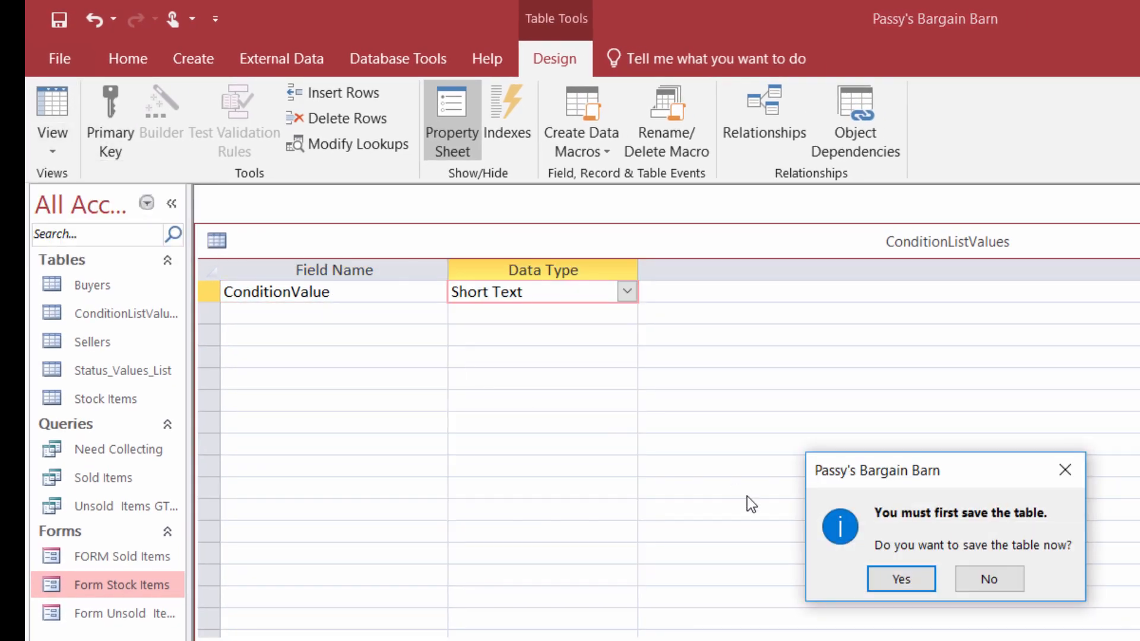
{"action": "left_click", "coordinate": [873, 576]}
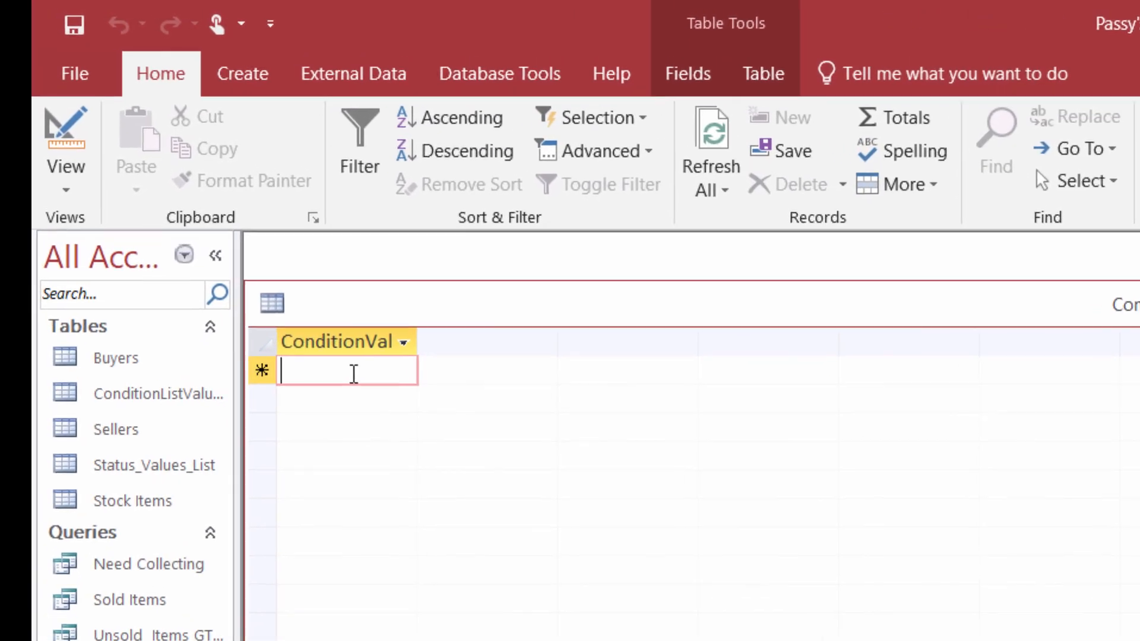
Enter the condition values New, Used and Refurbished as records in the ConditionListValues table and save them.
{"action": "type", "text": "New"}
{"action": "key", "text": "Return"}
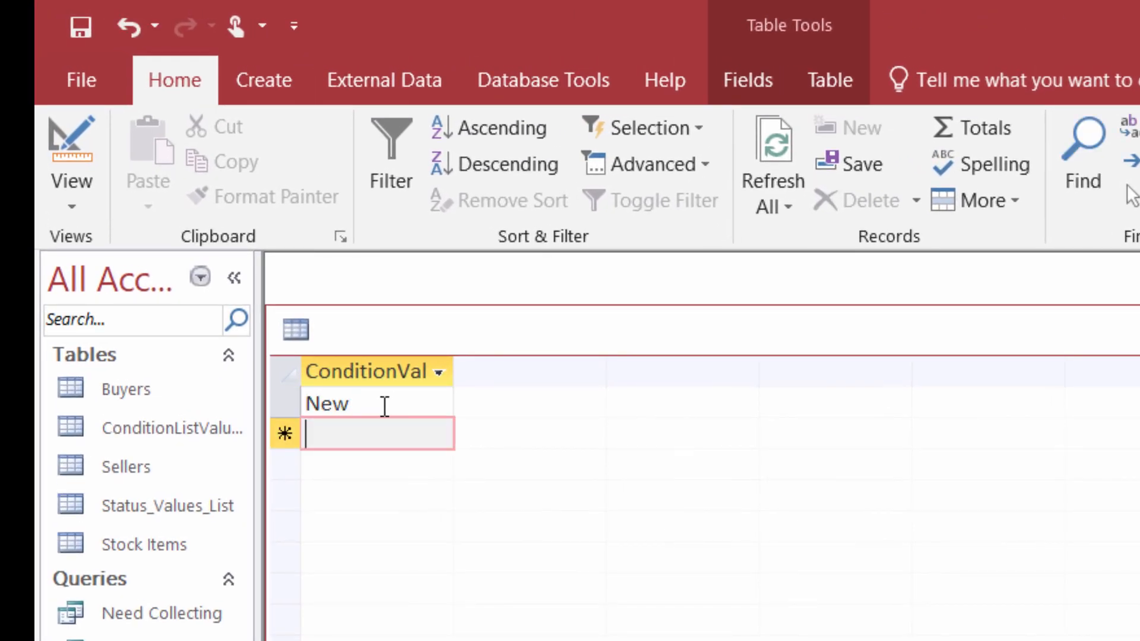
{"action": "type", "text": "Used"}
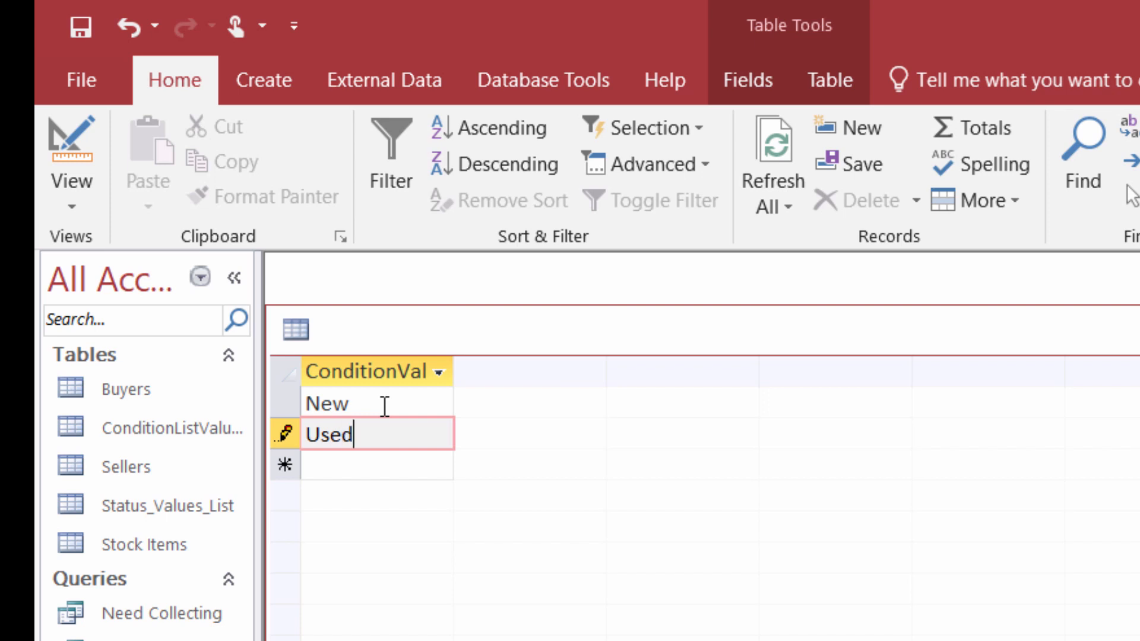
{"action": "type", "text": "d"}
{"action": "key", "text": "Return"}
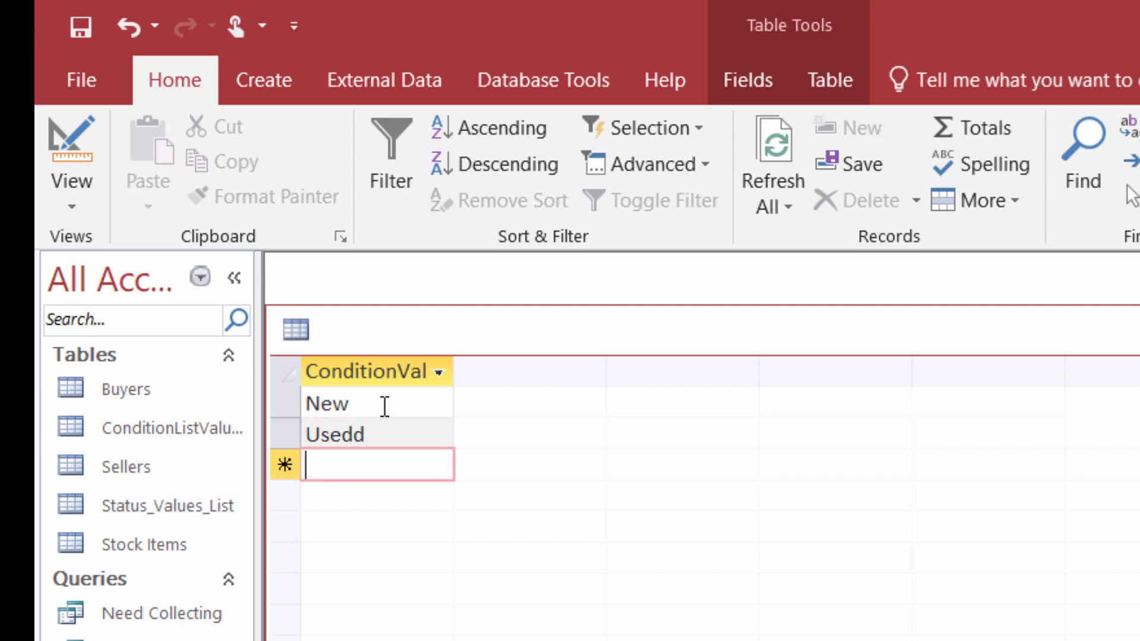
{"action": "left_click", "coordinate": [385, 436]}
{"action": "key", "text": "BackSpace"}
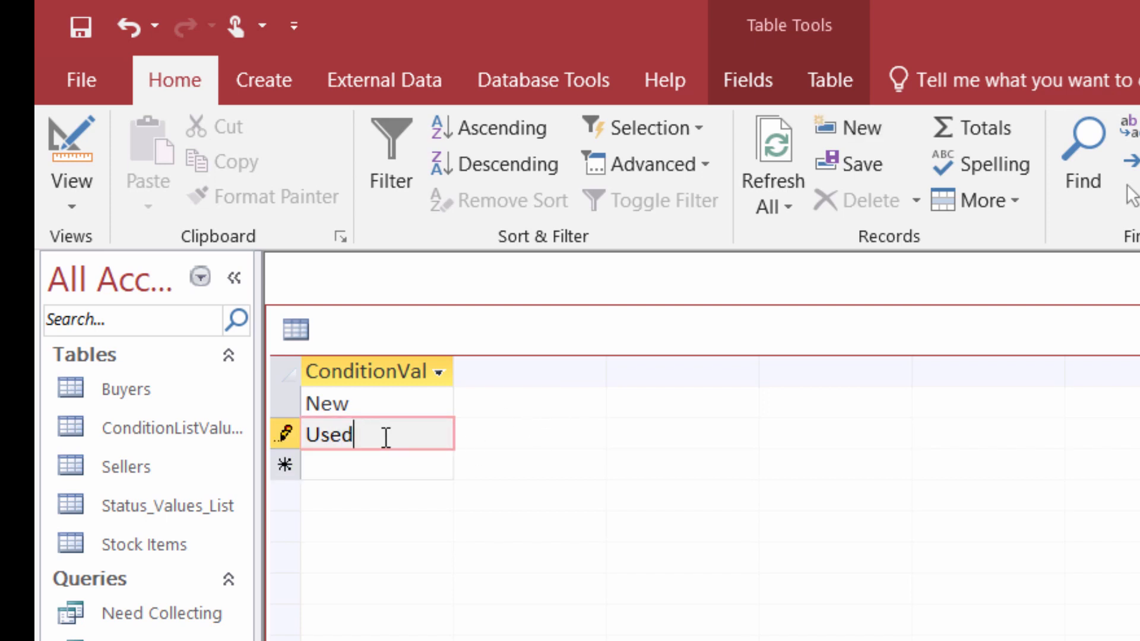
{"action": "left_click", "coordinate": [352, 462]}
{"action": "type", "text": "R"}
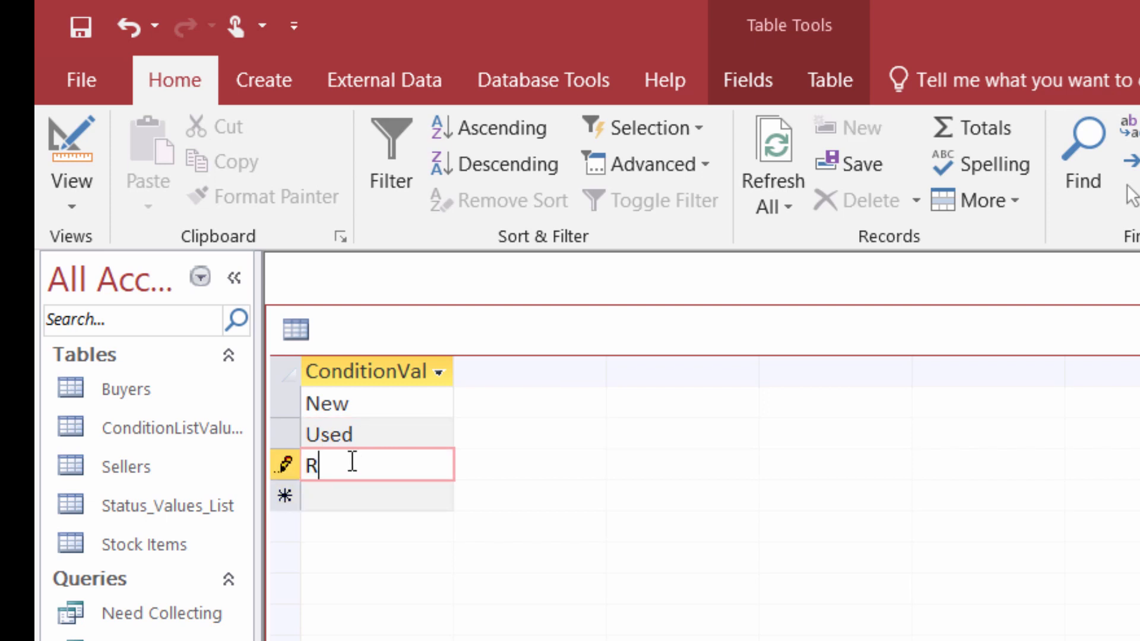
{"action": "type", "text": "eful"}
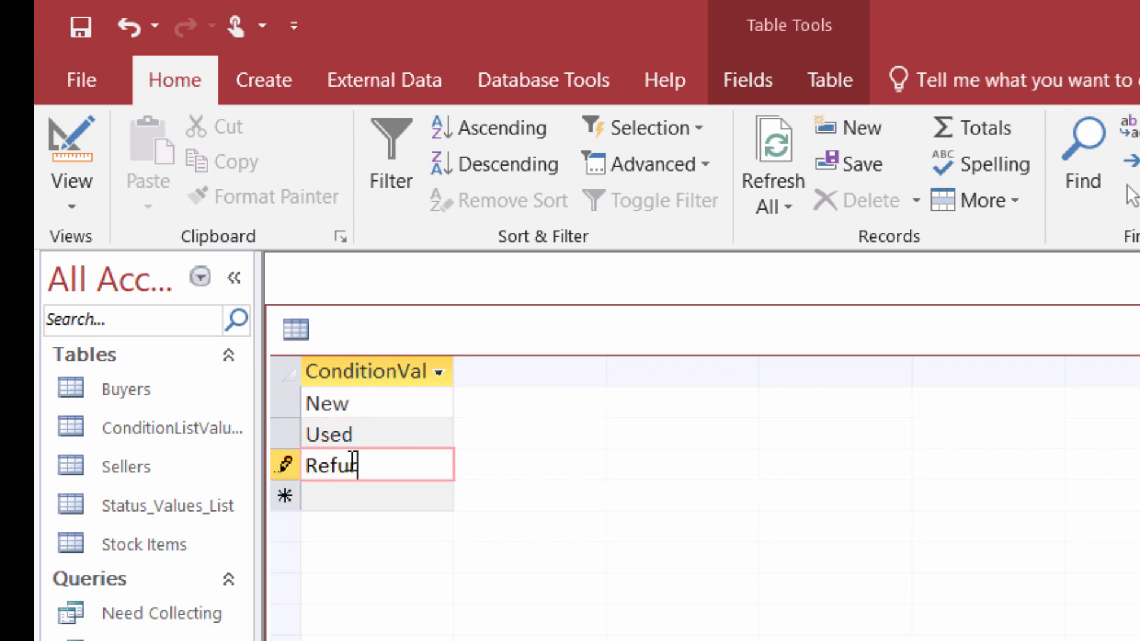
{"action": "type", "text": "bished"}
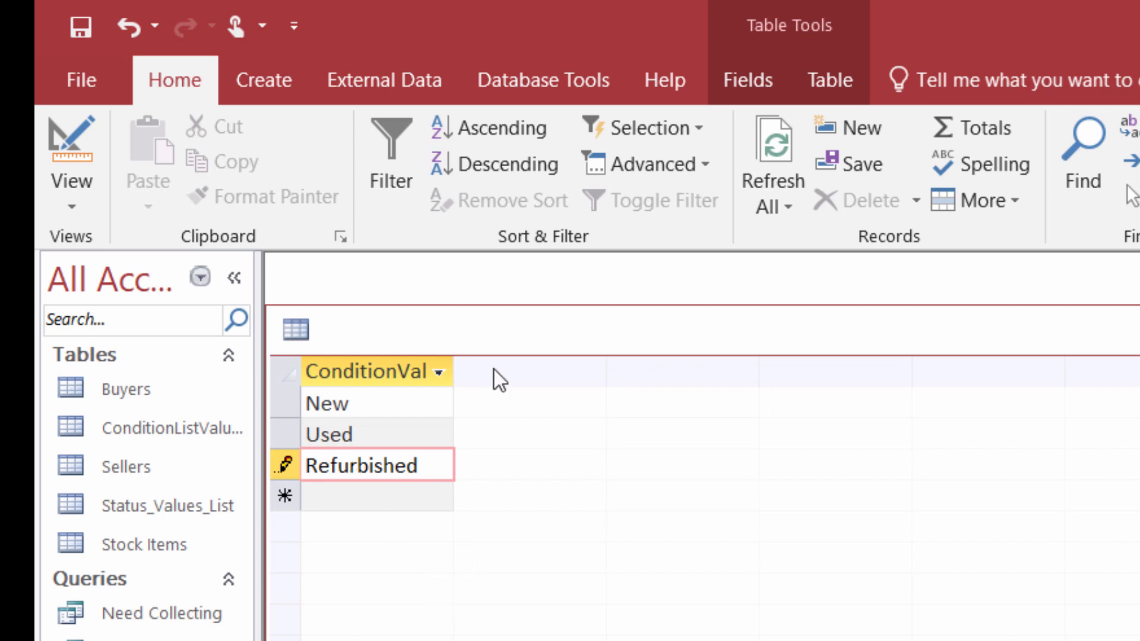
{"action": "left_click", "coordinate": [81, 33]}
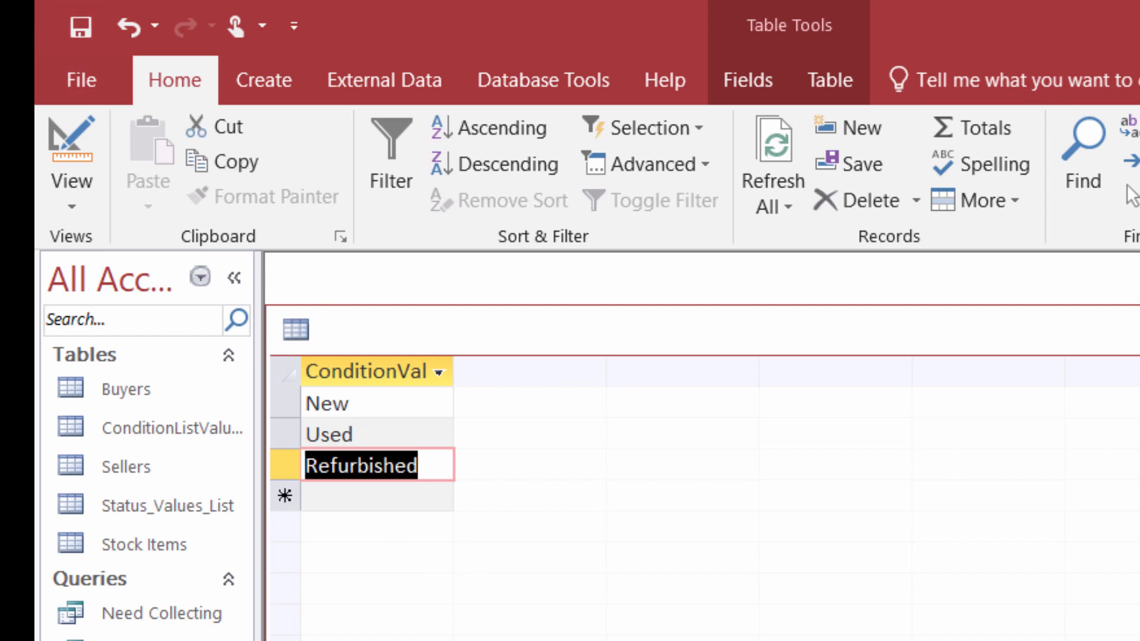
Close the ConditionListValues table and open Form Stock Items in Design View.
{"action": "key", "text": "ctrl+w"}
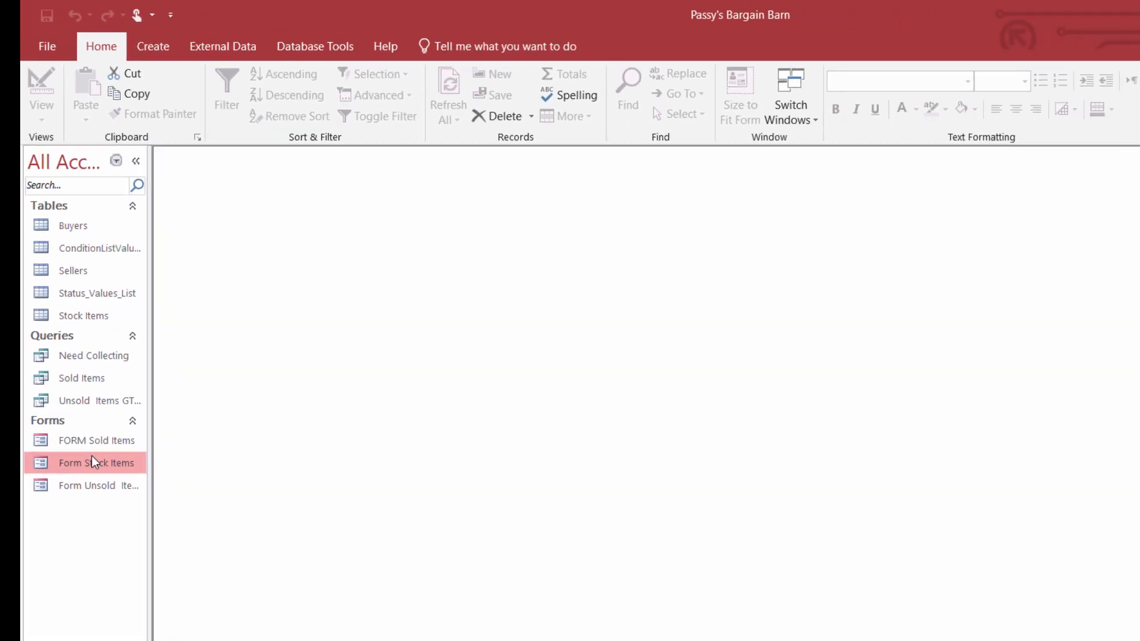
{"action": "double_click", "coordinate": [70, 360]}
{"action": "left_click", "coordinate": [33, 90]}
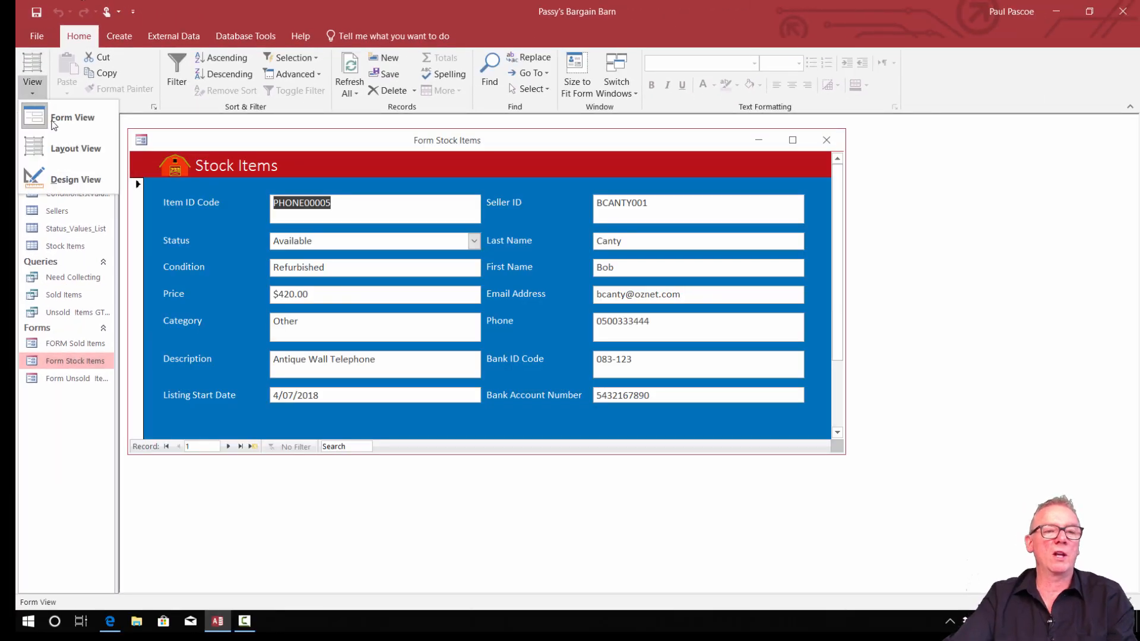
{"action": "left_click", "coordinate": [64, 179]}
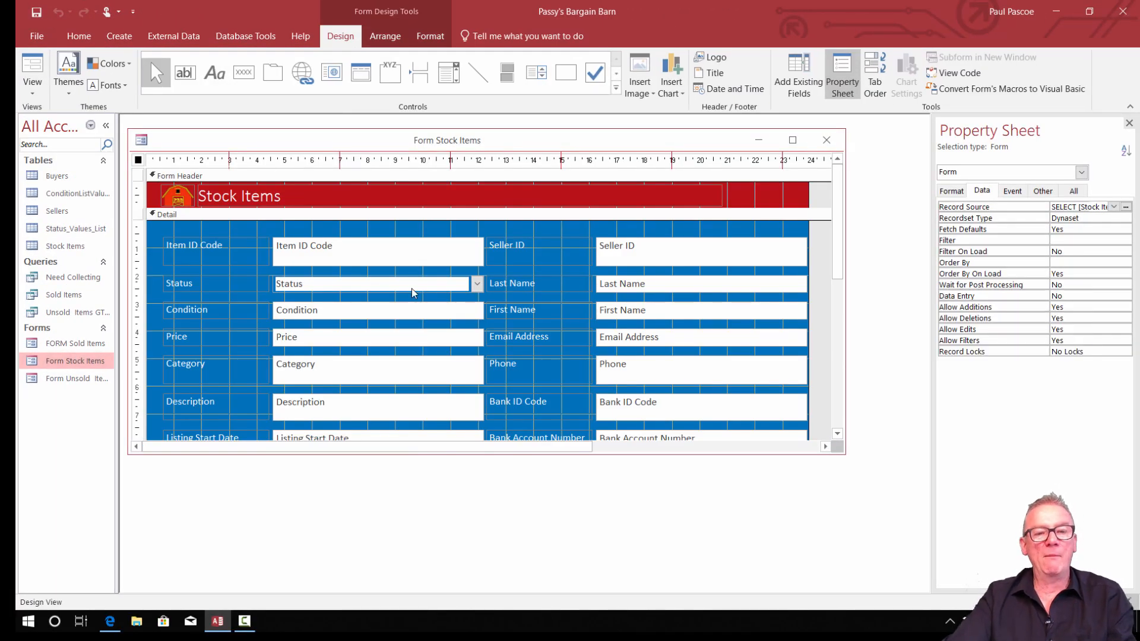
Change the Condition text box on the Stock Items form to a combo box.
{"action": "left_click", "coordinate": [408, 286]}
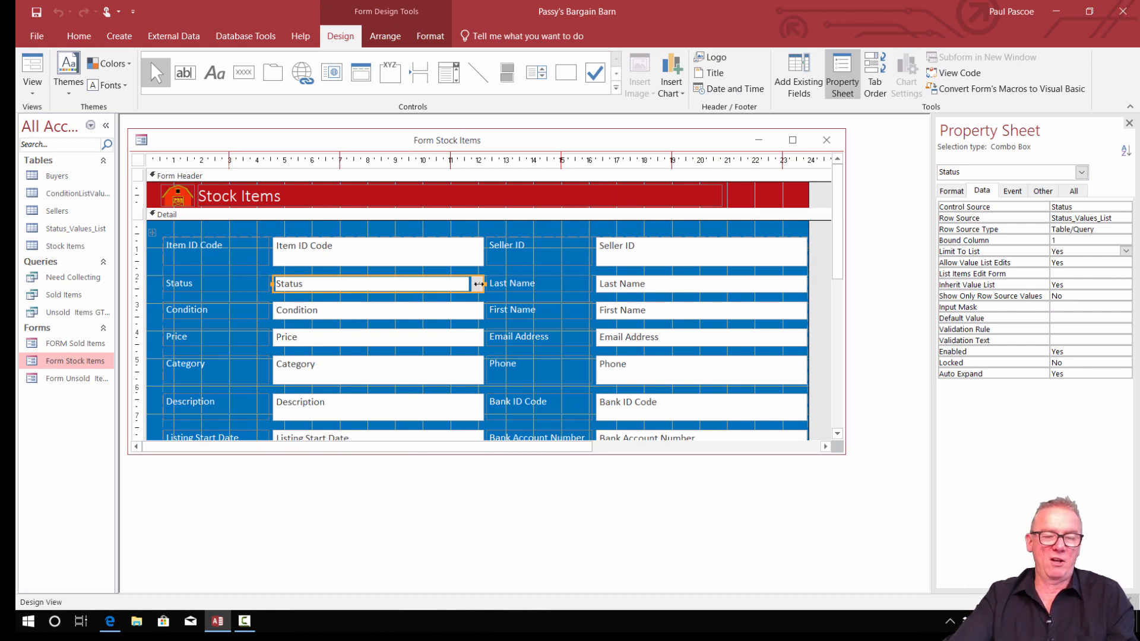
{"action": "left_click", "coordinate": [383, 317]}
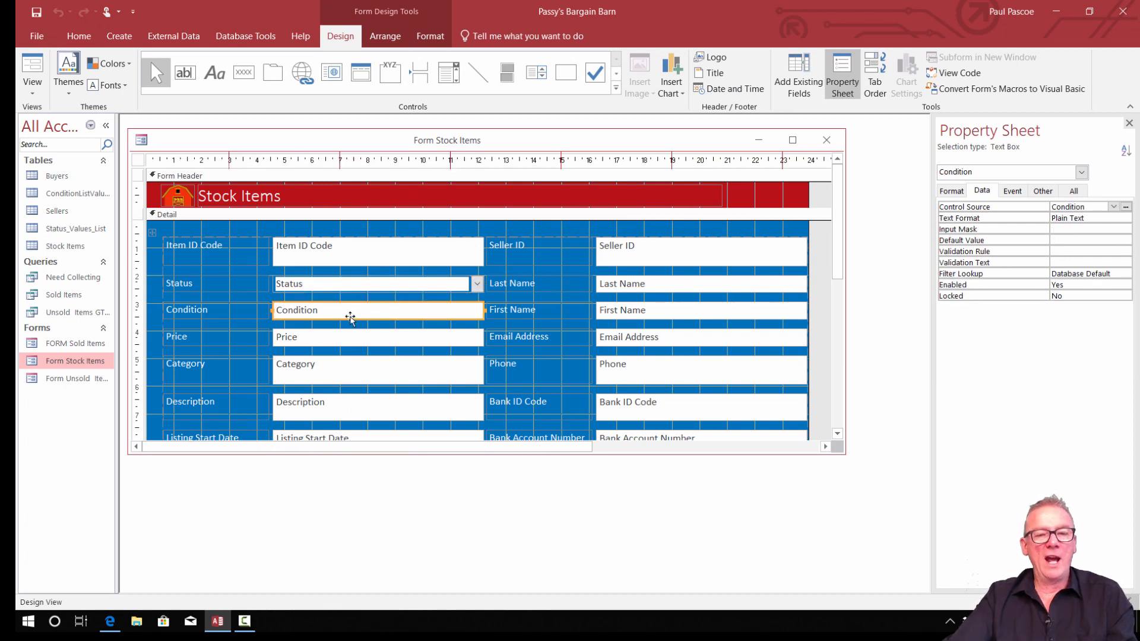
{"action": "right_click", "coordinate": [362, 307]}
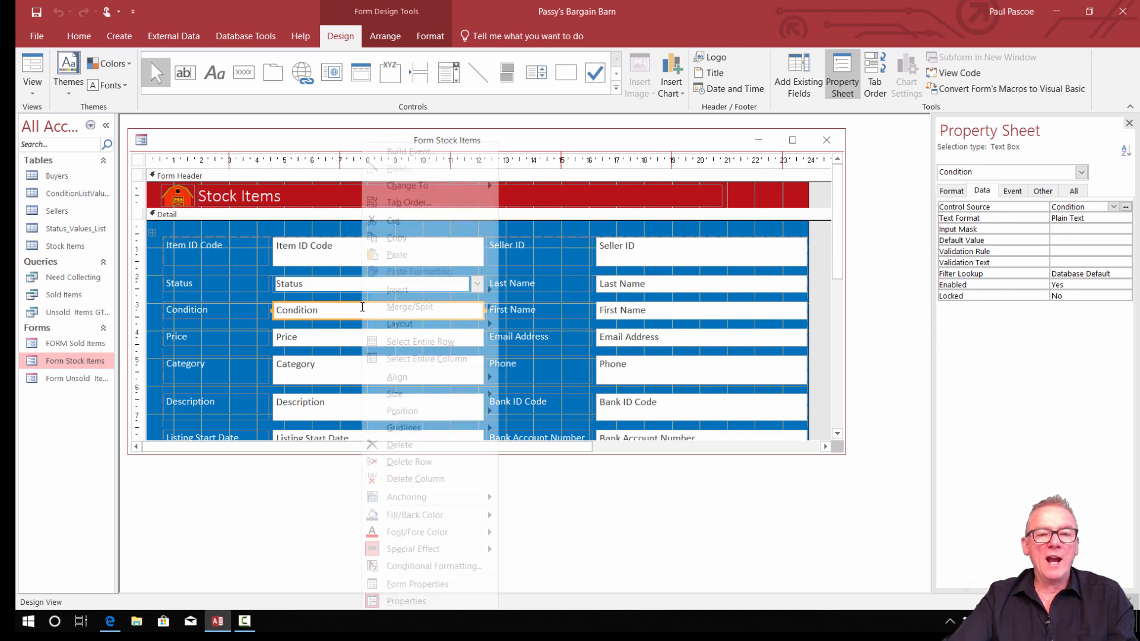
{"action": "mouse_move", "coordinate": [408, 187]}
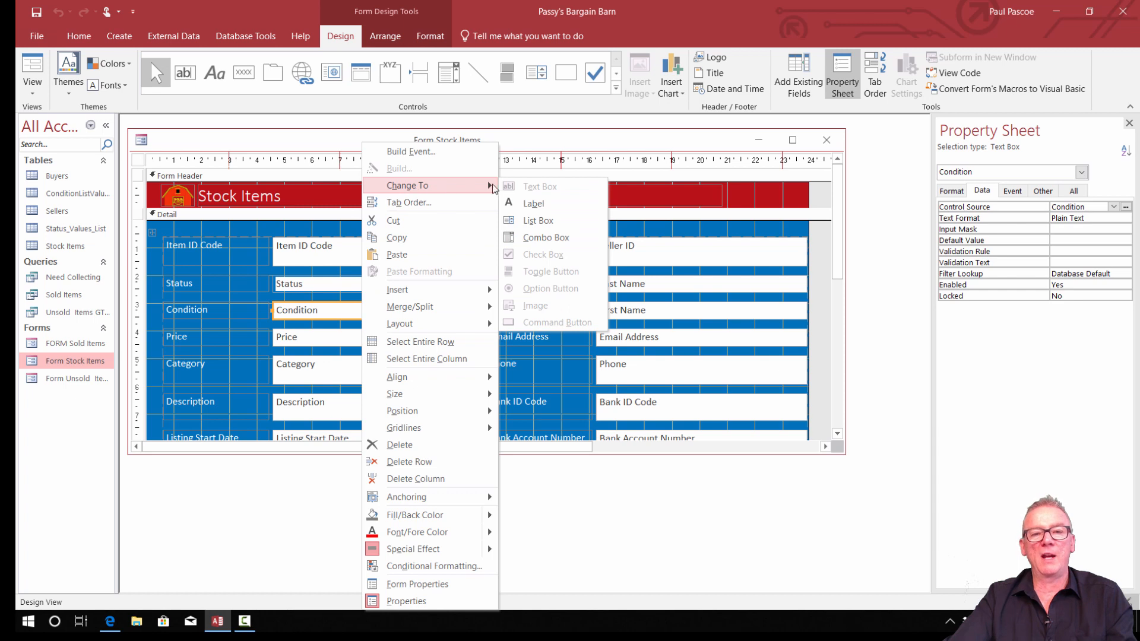
{"action": "left_click", "coordinate": [544, 238]}
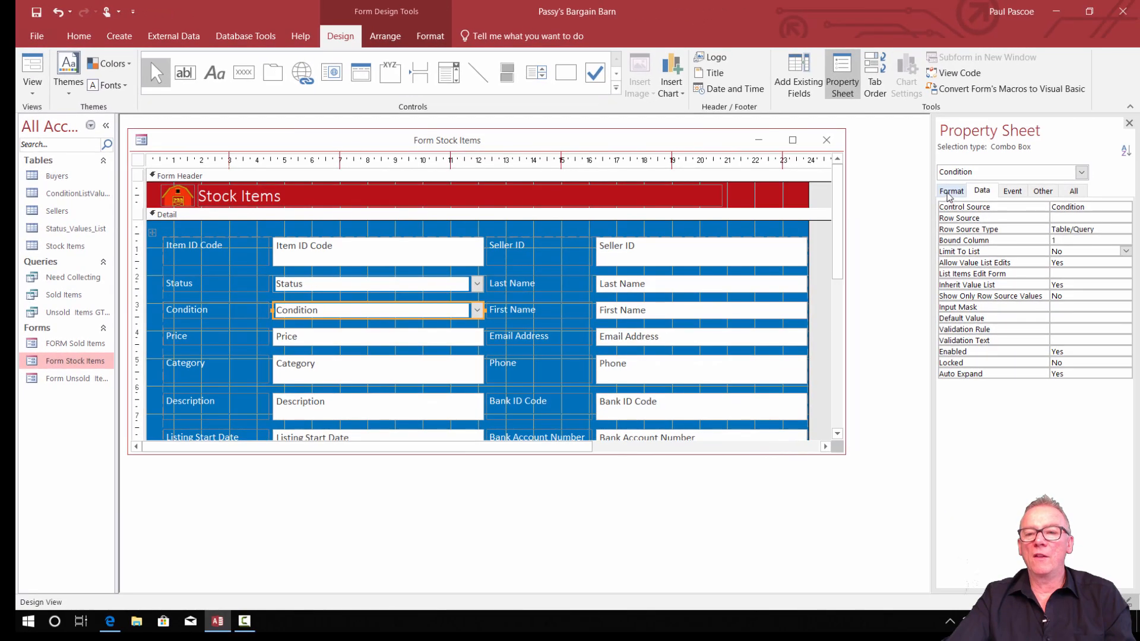
Set the Condition combo box's Row Source to the ConditionListValues table.
{"action": "left_click", "coordinate": [950, 191]}
{"action": "left_click", "coordinate": [982, 190]}
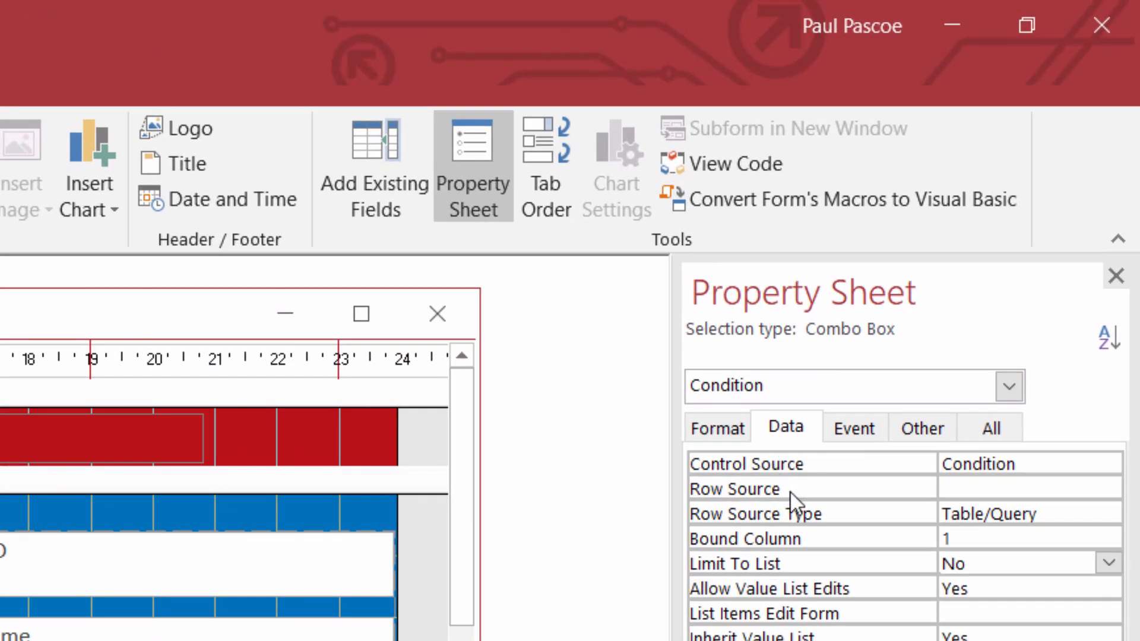
{"action": "left_click", "coordinate": [791, 493]}
{"action": "left_click", "coordinate": [1079, 488]}
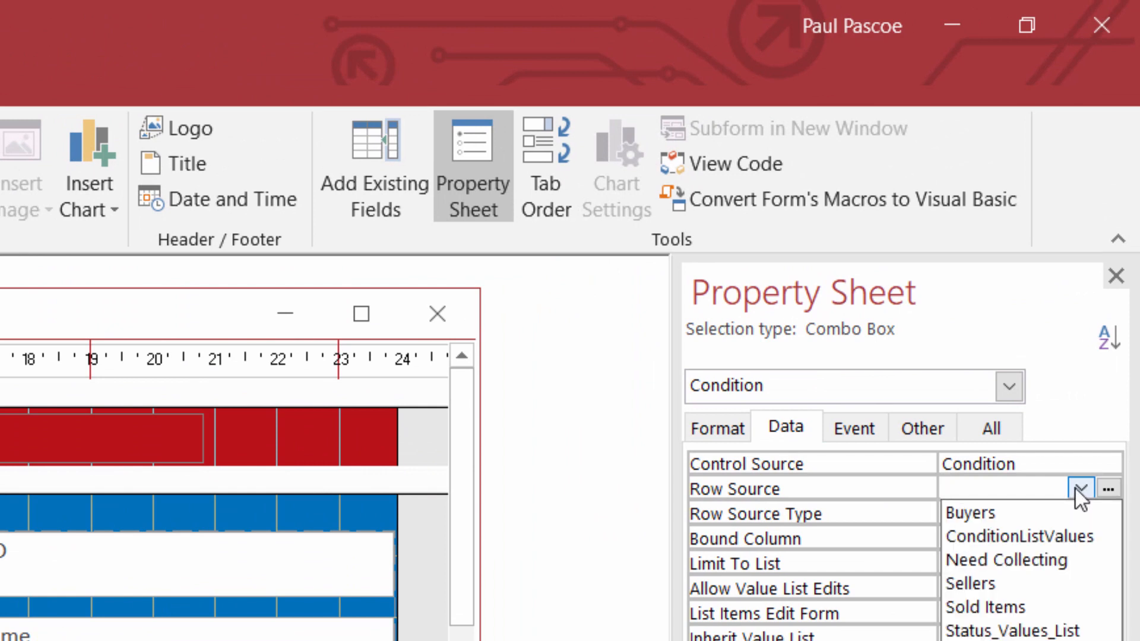
{"action": "left_click", "coordinate": [1041, 535]}
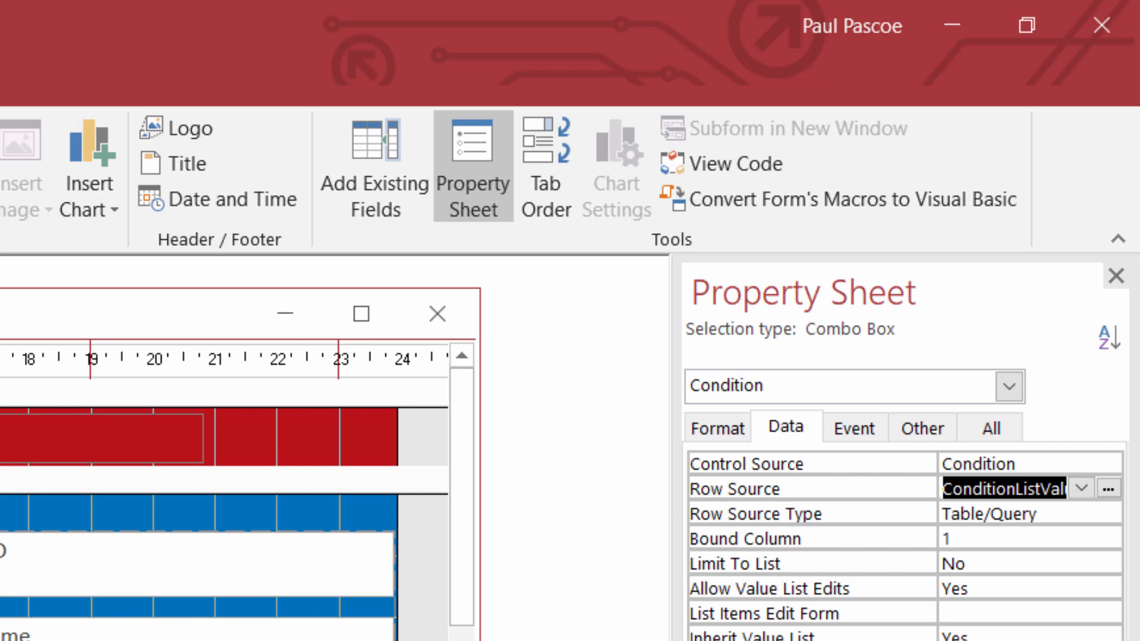
Set Limit To List to Yes for the Condition combo box and switch the form to Form View.
{"action": "left_click", "coordinate": [1043, 561]}
{"action": "left_click", "coordinate": [1108, 563]}
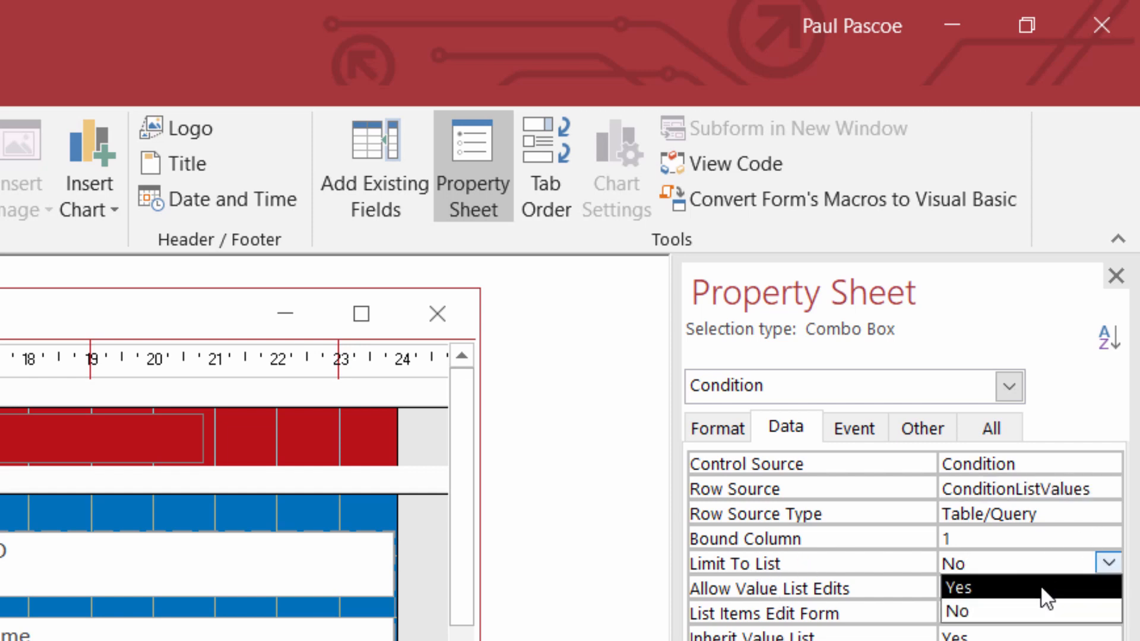
{"action": "left_click", "coordinate": [1045, 588]}
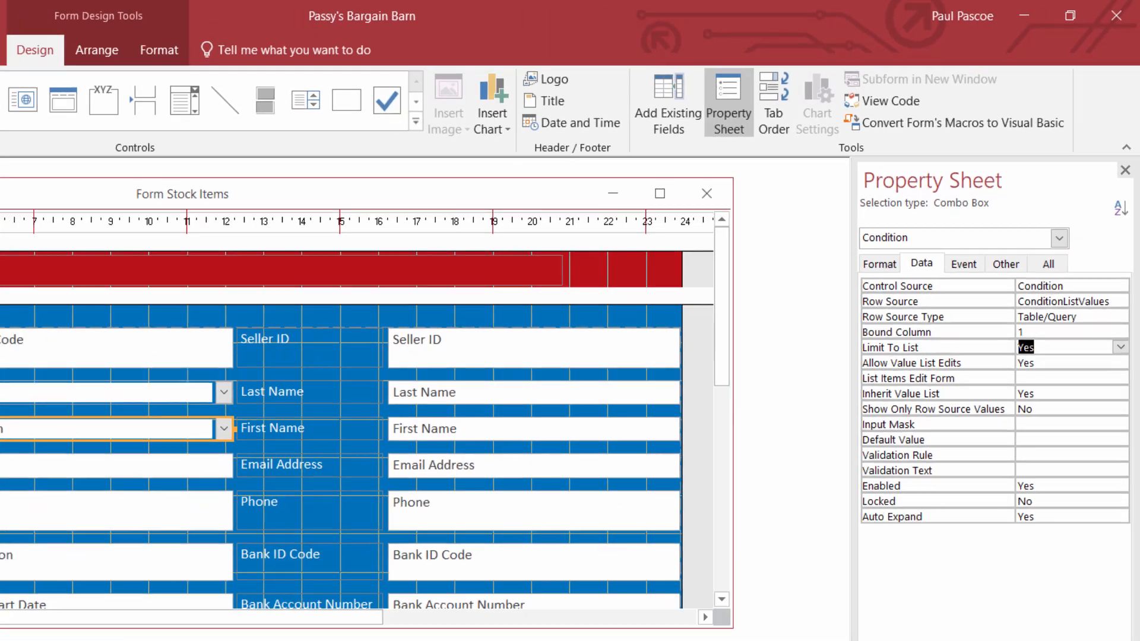
{"action": "left_click", "coordinate": [17, 89]}
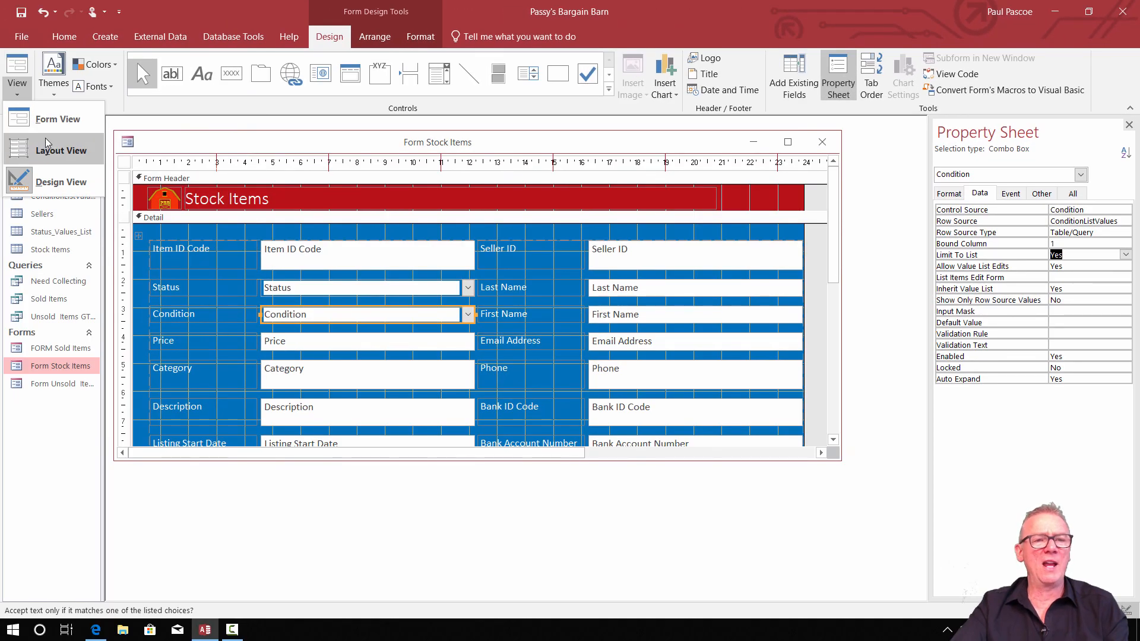
{"action": "left_click", "coordinate": [47, 119]}
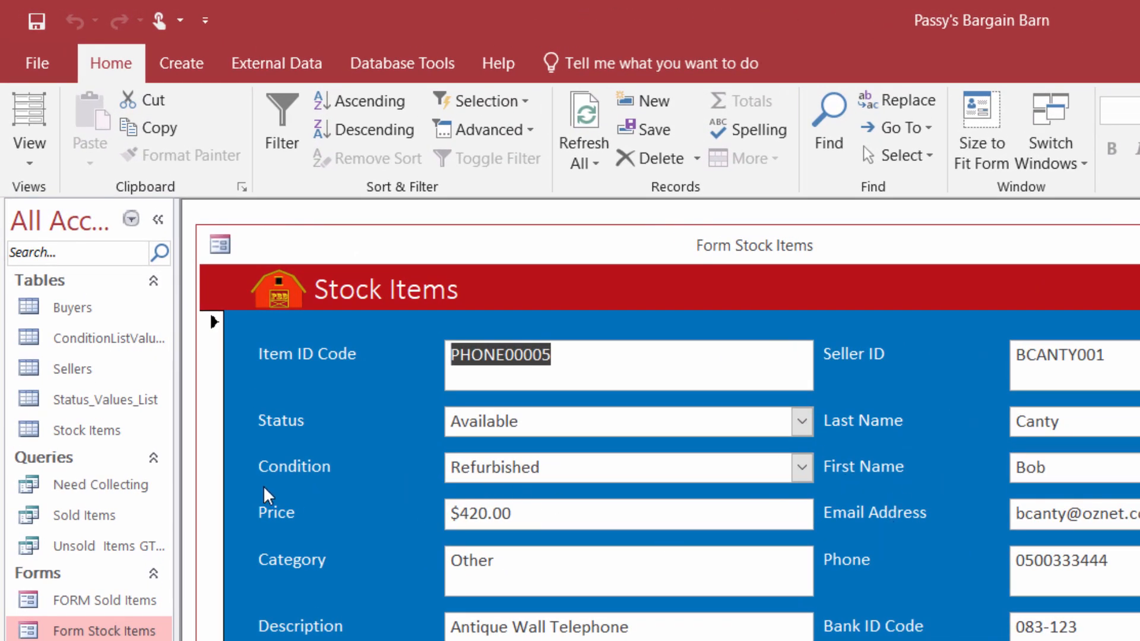
Test the Status and Condition drop-down lists on the PHONE00005 record, switching Condition to Used and back to Refurbished.
{"action": "left_click", "coordinate": [801, 422]}
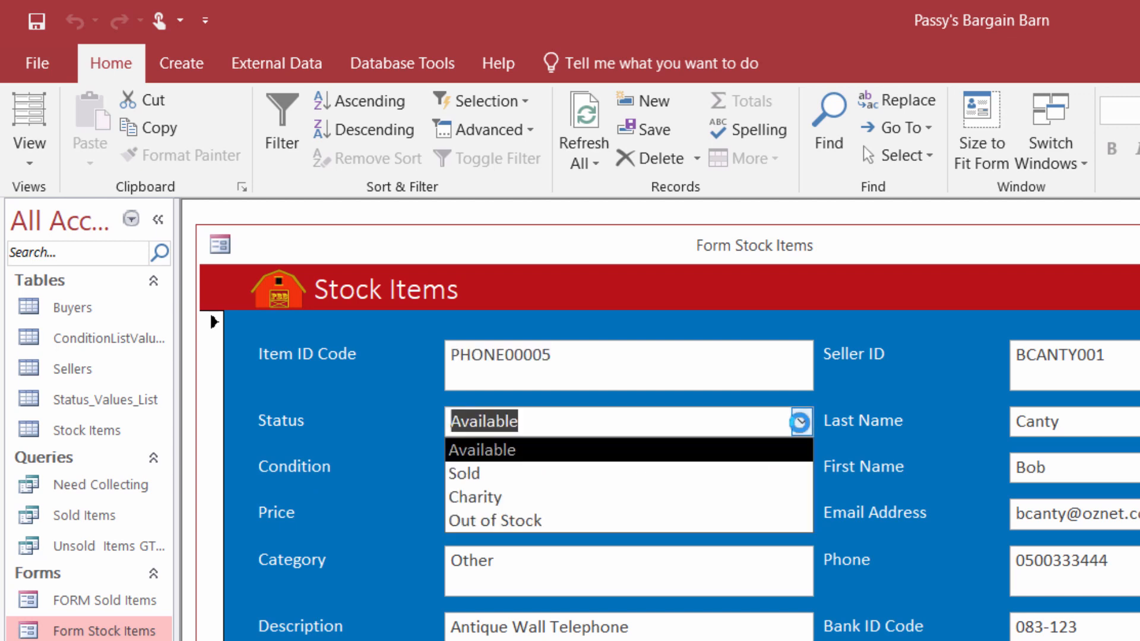
{"action": "left_click", "coordinate": [801, 423]}
{"action": "left_click", "coordinate": [801, 467]}
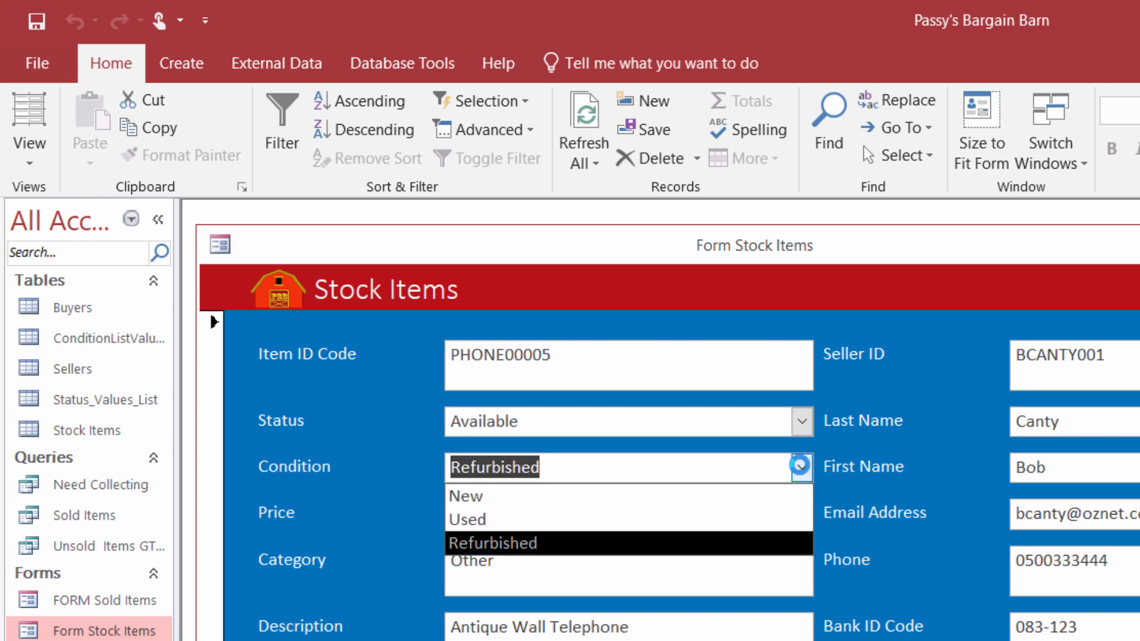
{"action": "left_click", "coordinate": [503, 525]}
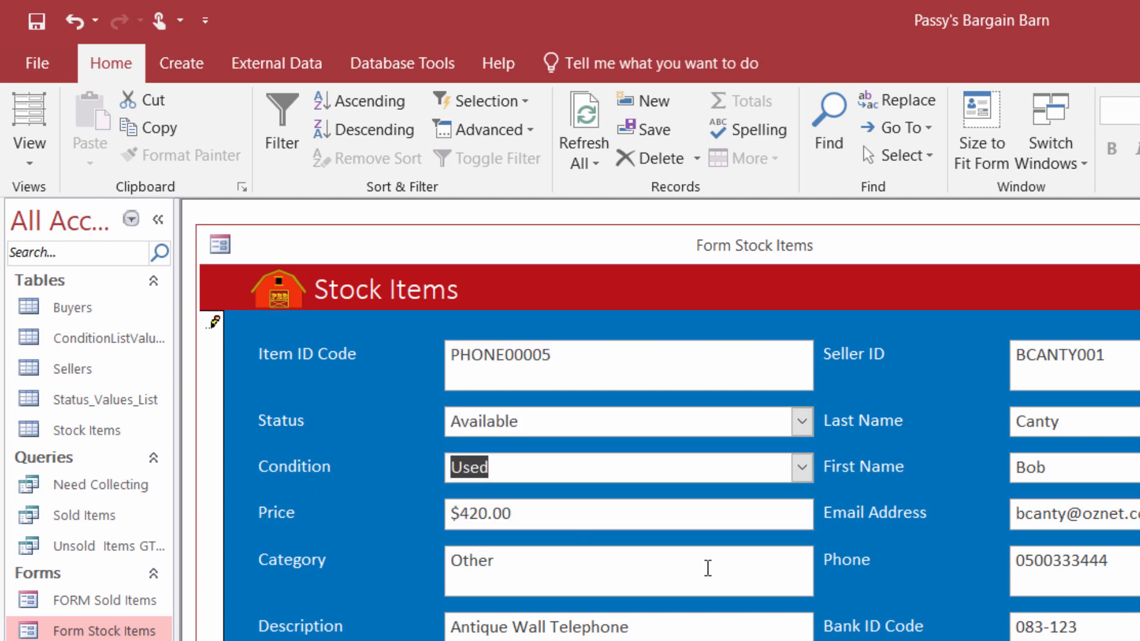
{"action": "left_click", "coordinate": [802, 468]}
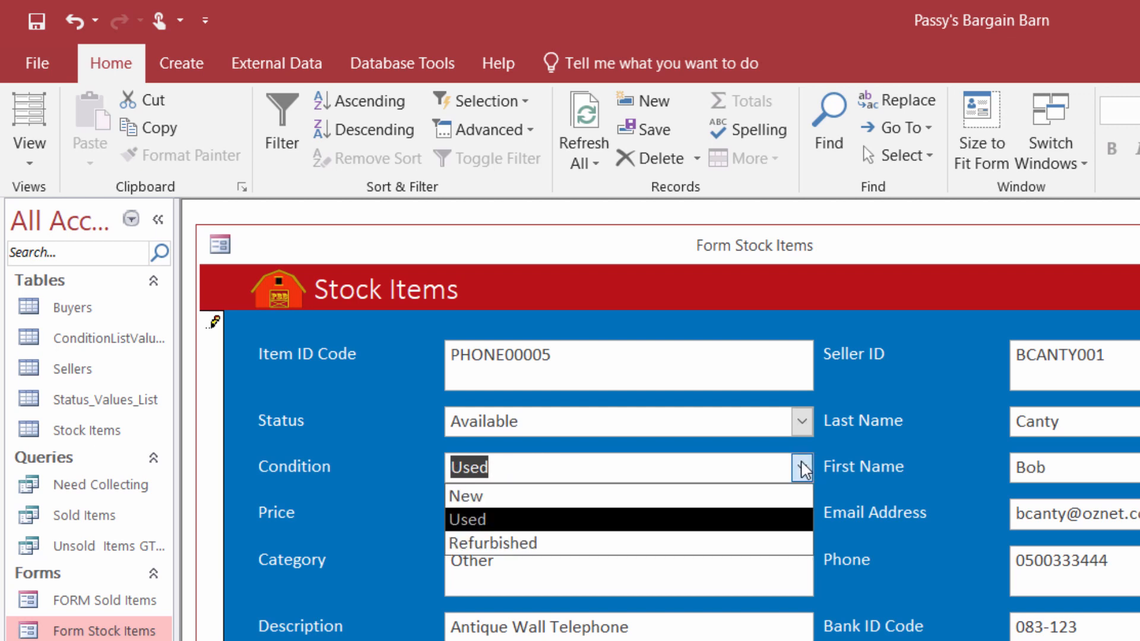
{"action": "left_click", "coordinate": [555, 542]}
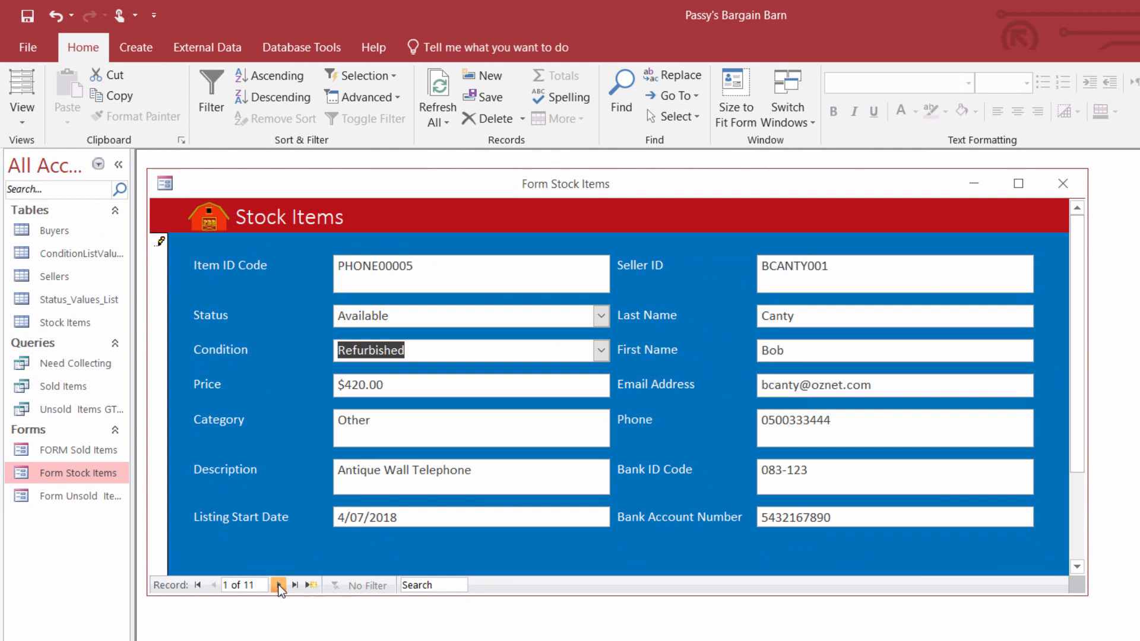
Go forward to the ELEPH00001 record and set its Condition to New from the drop-down list.
{"action": "left_click", "coordinate": [279, 585]}
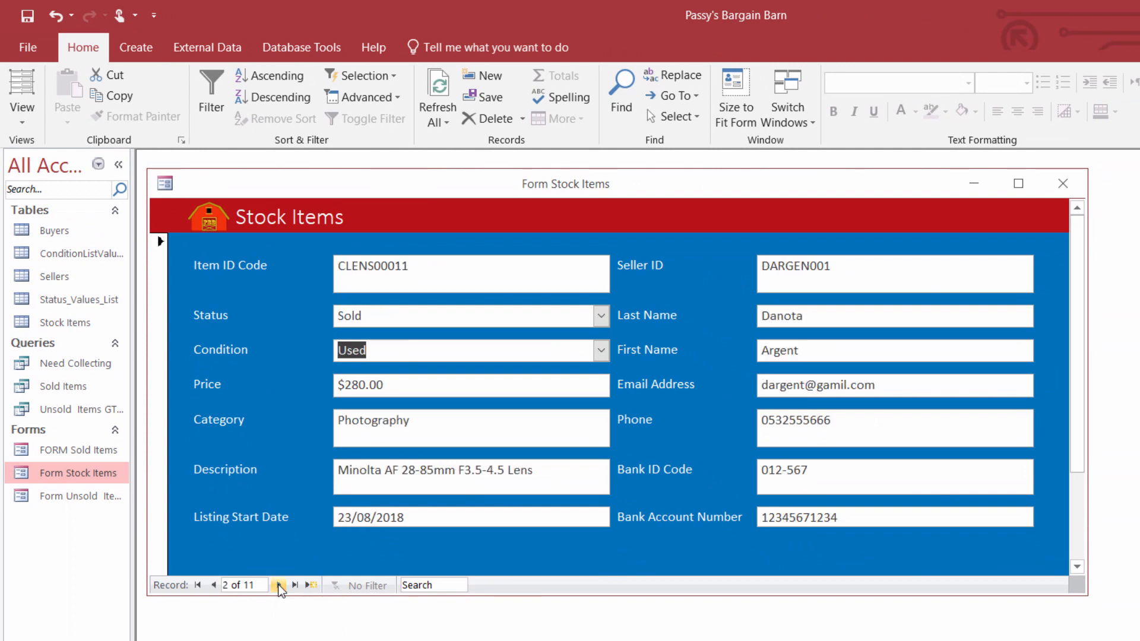
{"action": "left_click", "coordinate": [279, 586]}
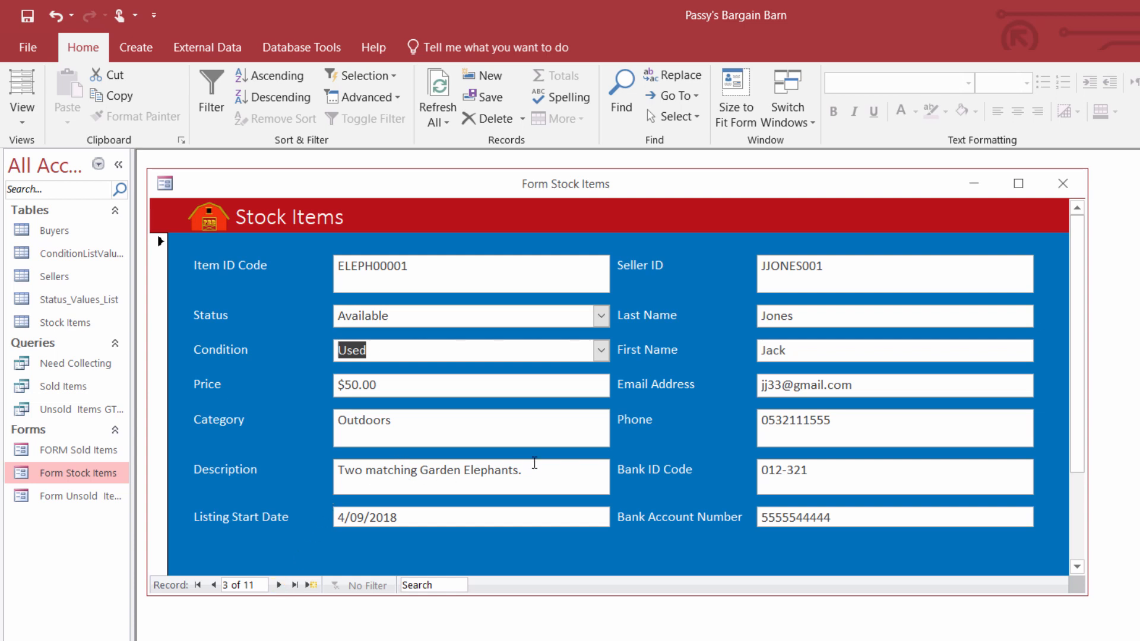
{"action": "left_click", "coordinate": [601, 350]}
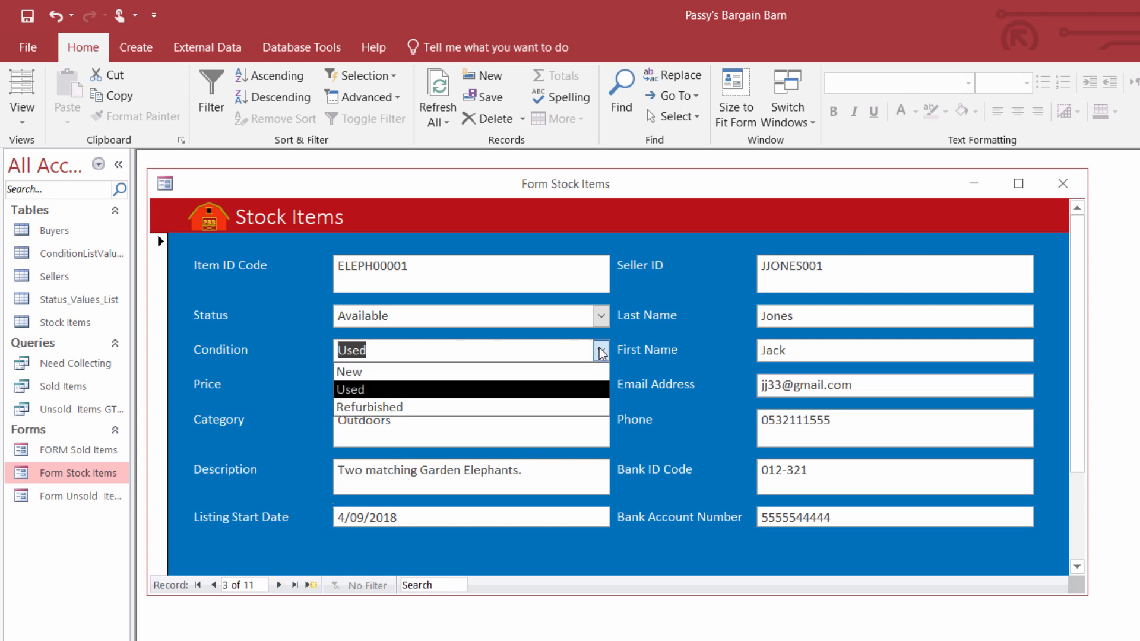
{"action": "left_click", "coordinate": [396, 372]}
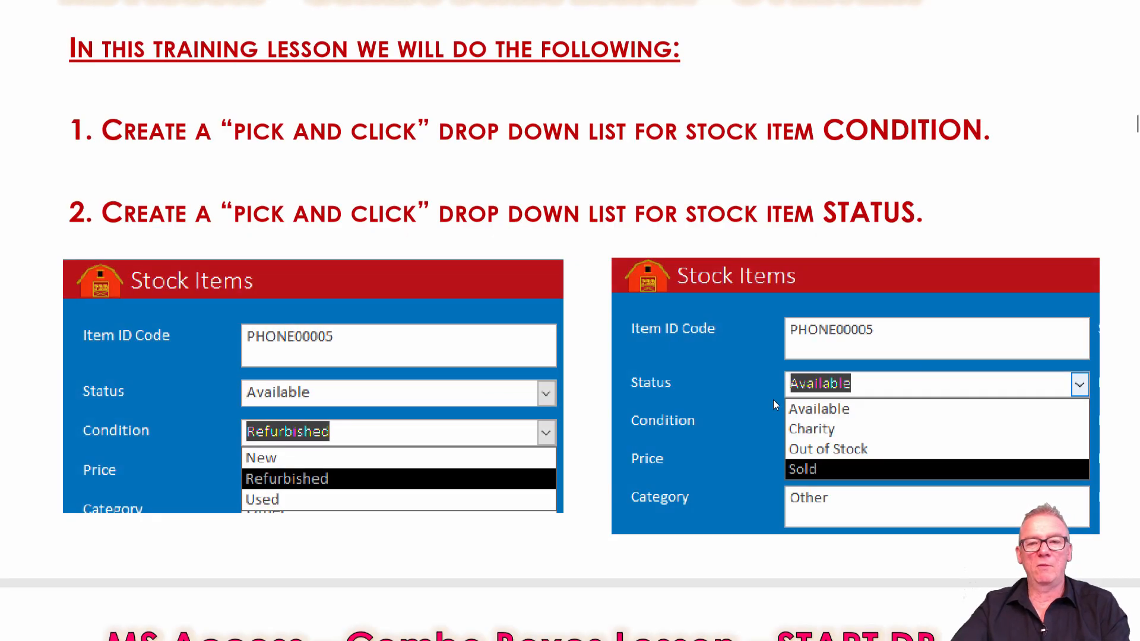
Look through the combo box lesson document up to the Assignment / Extension page about a Status drop-down for the Unsold Items form.
{"action": "scroll", "coordinate": [984, 380], "scroll_direction": "down", "scroll_amount": 8}
{"action": "scroll", "coordinate": [984, 380], "scroll_direction": "down", "scroll_amount": 20}
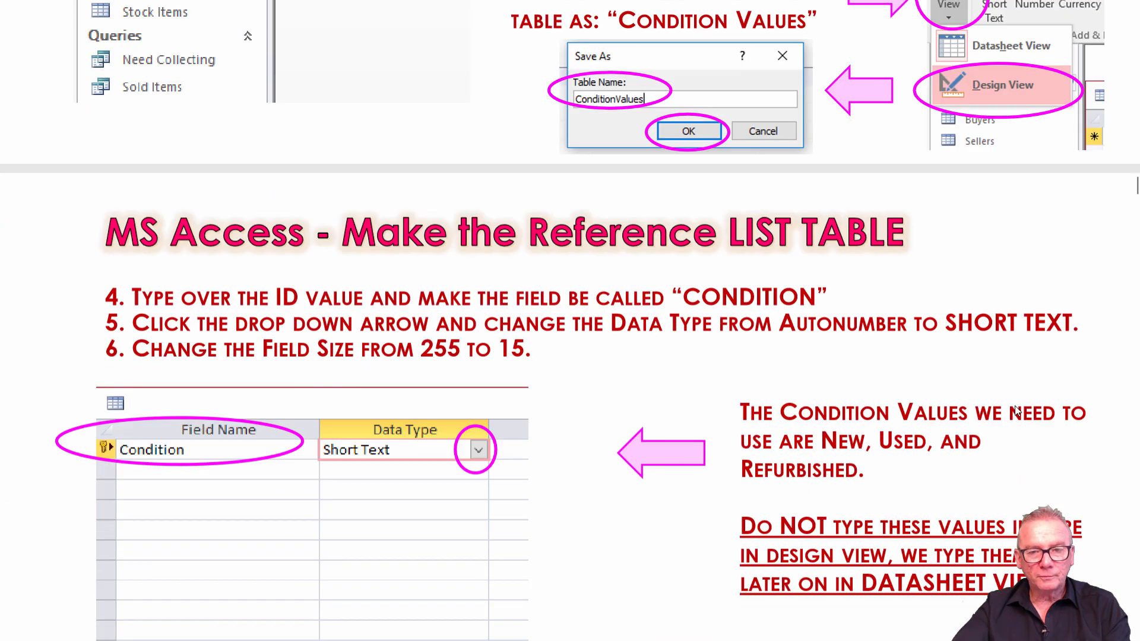
{"action": "scroll", "coordinate": [1018, 405], "scroll_direction": "down", "scroll_amount": 20}
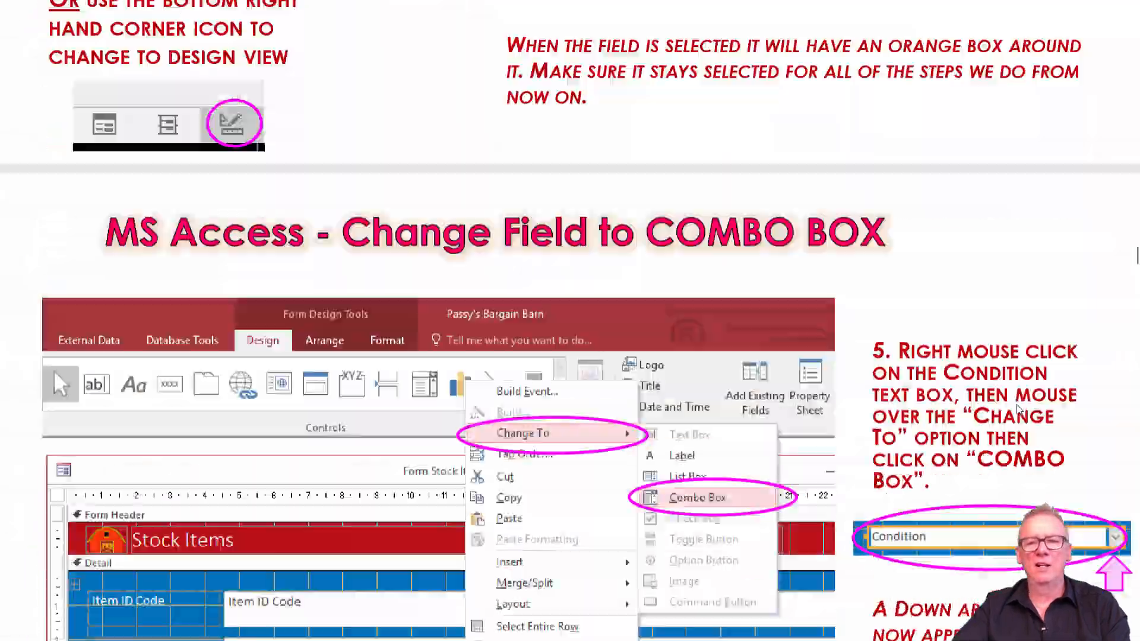
{"action": "scroll", "coordinate": [1020, 407], "scroll_direction": "down", "scroll_amount": 20}
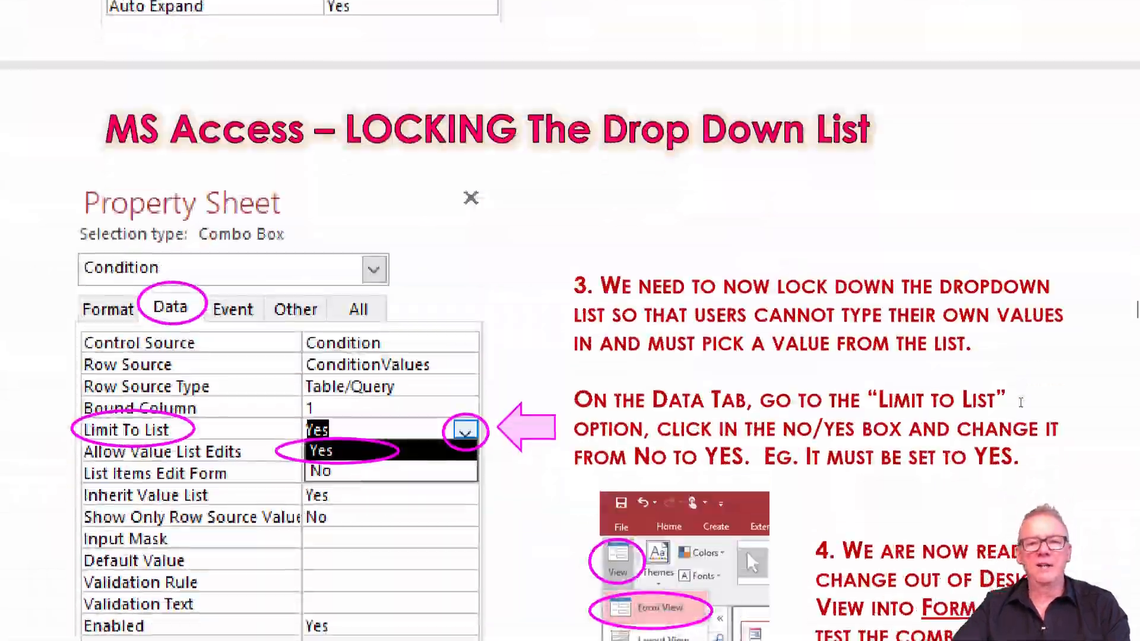
{"action": "scroll", "coordinate": [1022, 406], "scroll_direction": "down", "scroll_amount": 20}
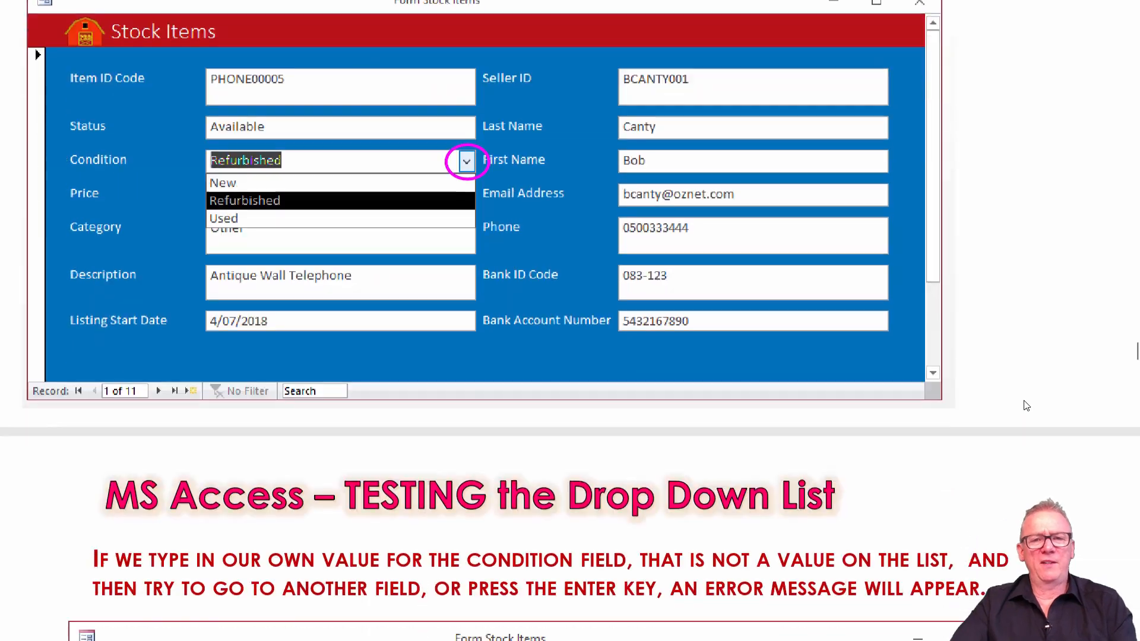
{"action": "scroll", "coordinate": [1031, 404], "scroll_direction": "down", "scroll_amount": 20}
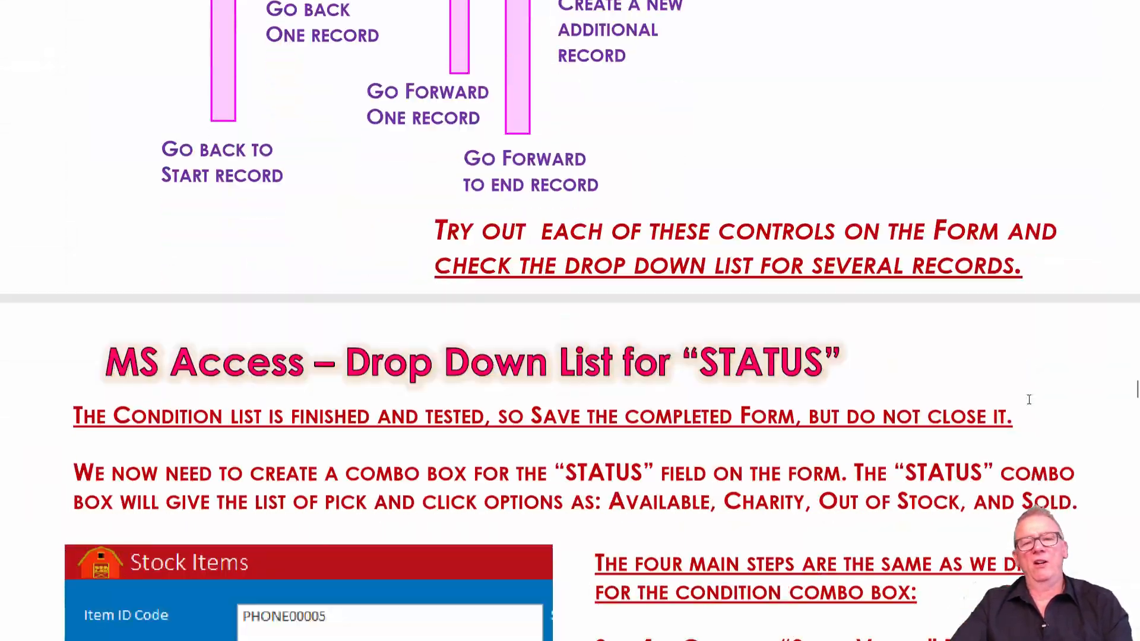
{"action": "scroll", "coordinate": [1029, 400], "scroll_direction": "down", "scroll_amount": 20}
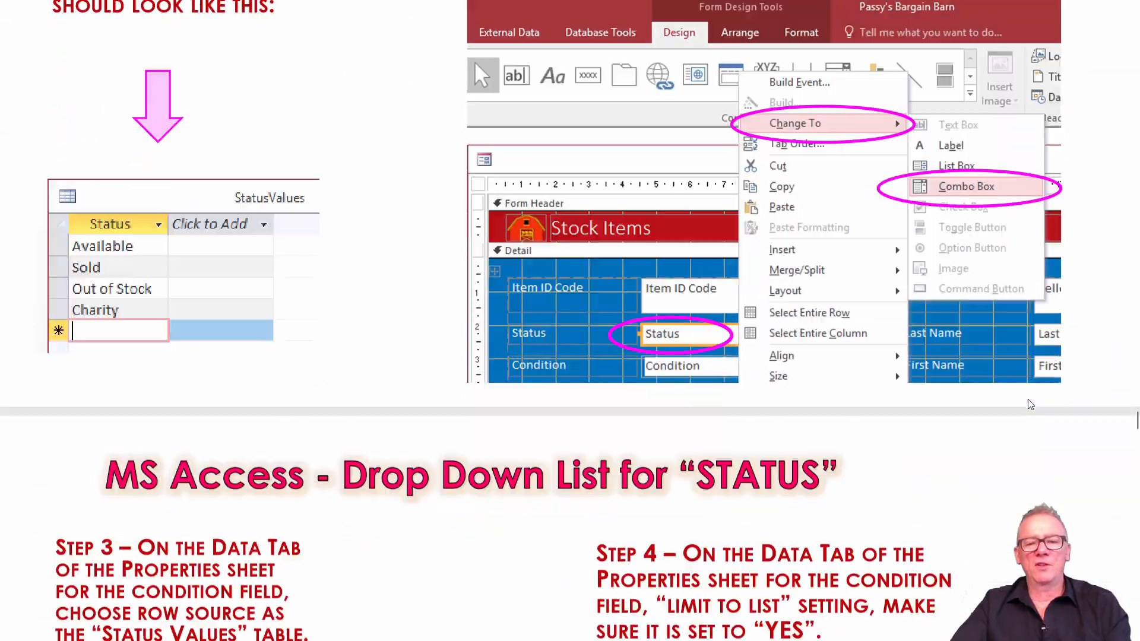
{"action": "scroll", "coordinate": [1030, 405], "scroll_direction": "down", "scroll_amount": 10}
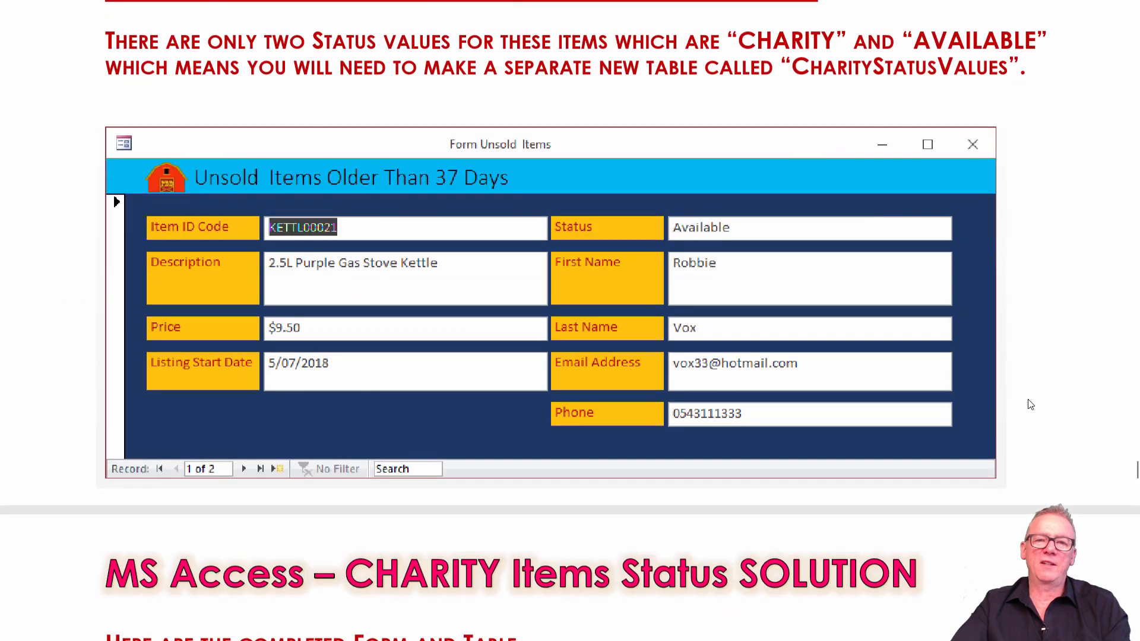
{"action": "scroll", "coordinate": [1031, 404], "scroll_direction": "up", "scroll_amount": 3}
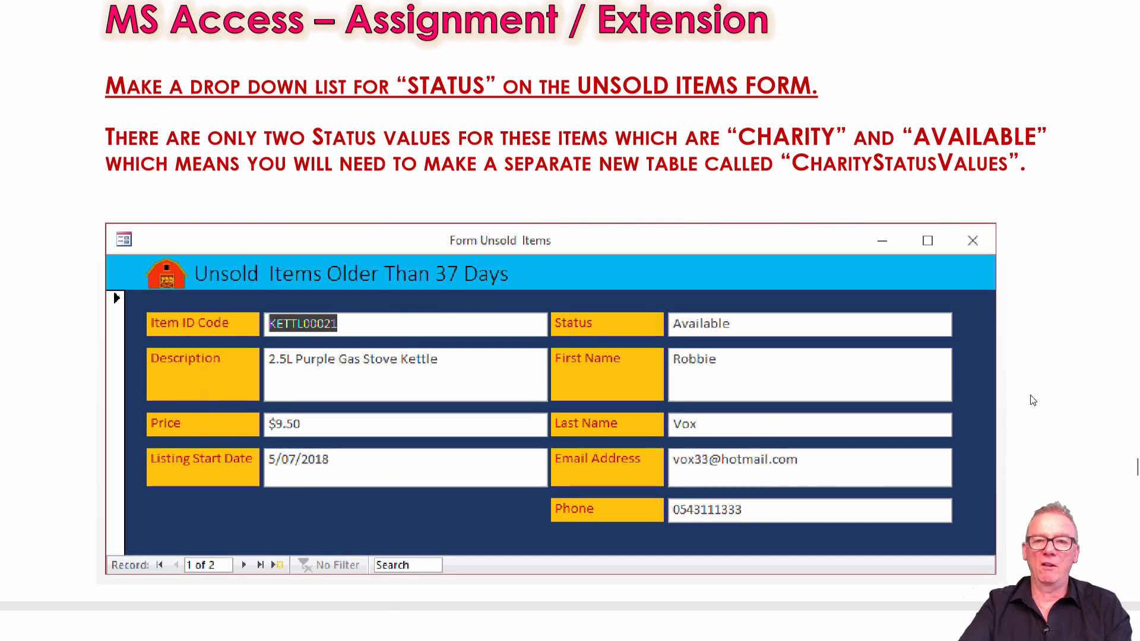
{"action": "scroll", "coordinate": [1033, 401], "scroll_direction": "up", "scroll_amount": 1}
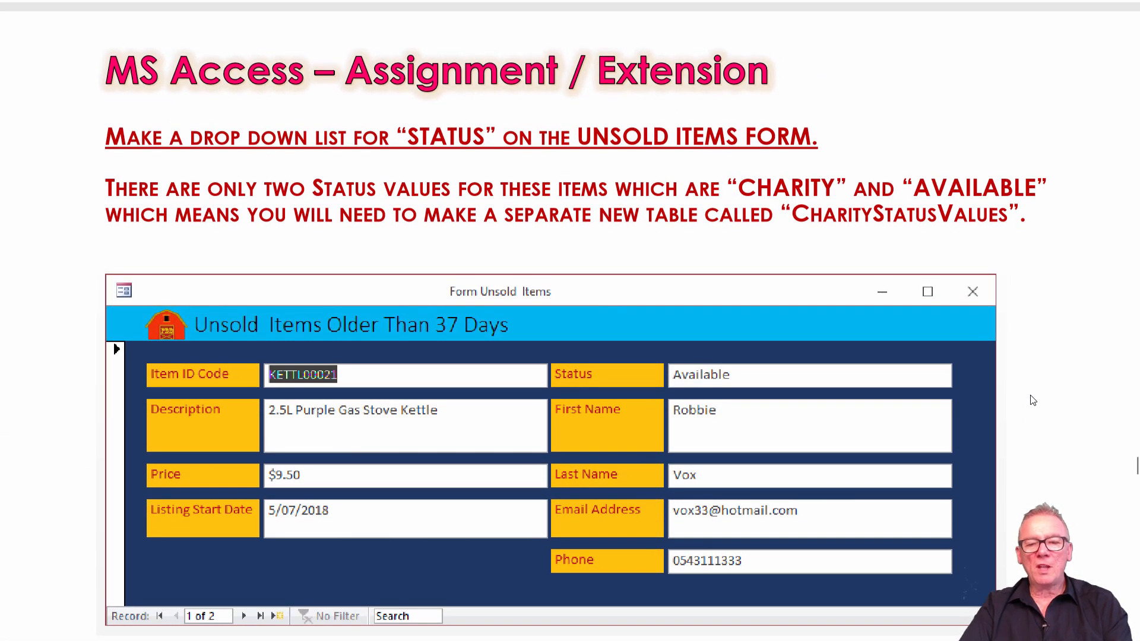
{"action": "scroll", "coordinate": [1033, 401], "scroll_direction": "down", "scroll_amount": 1}
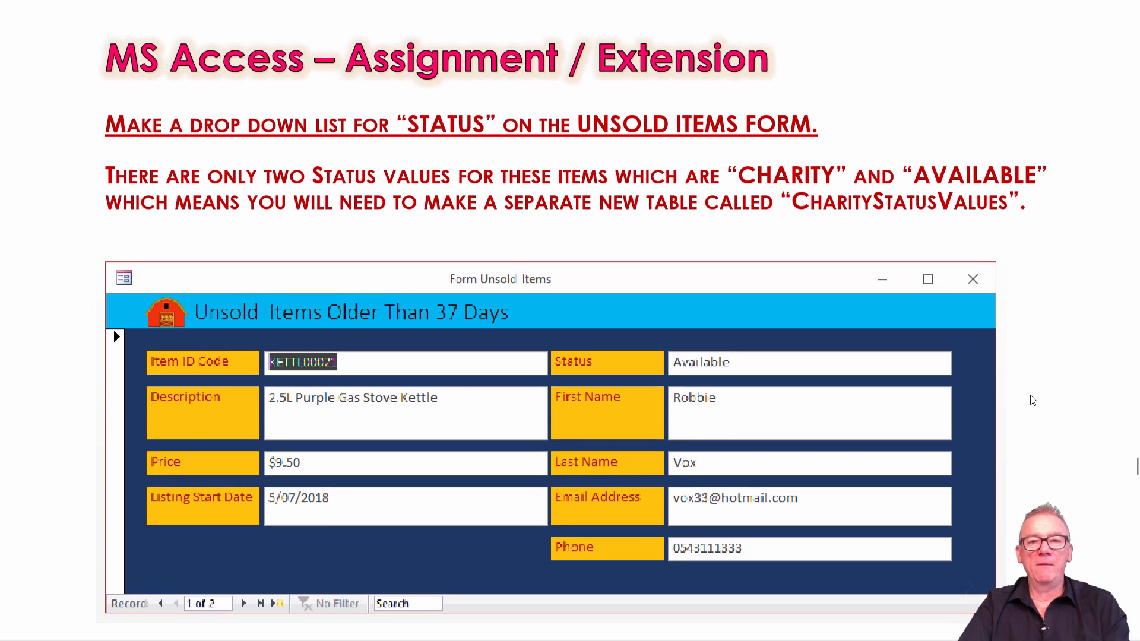